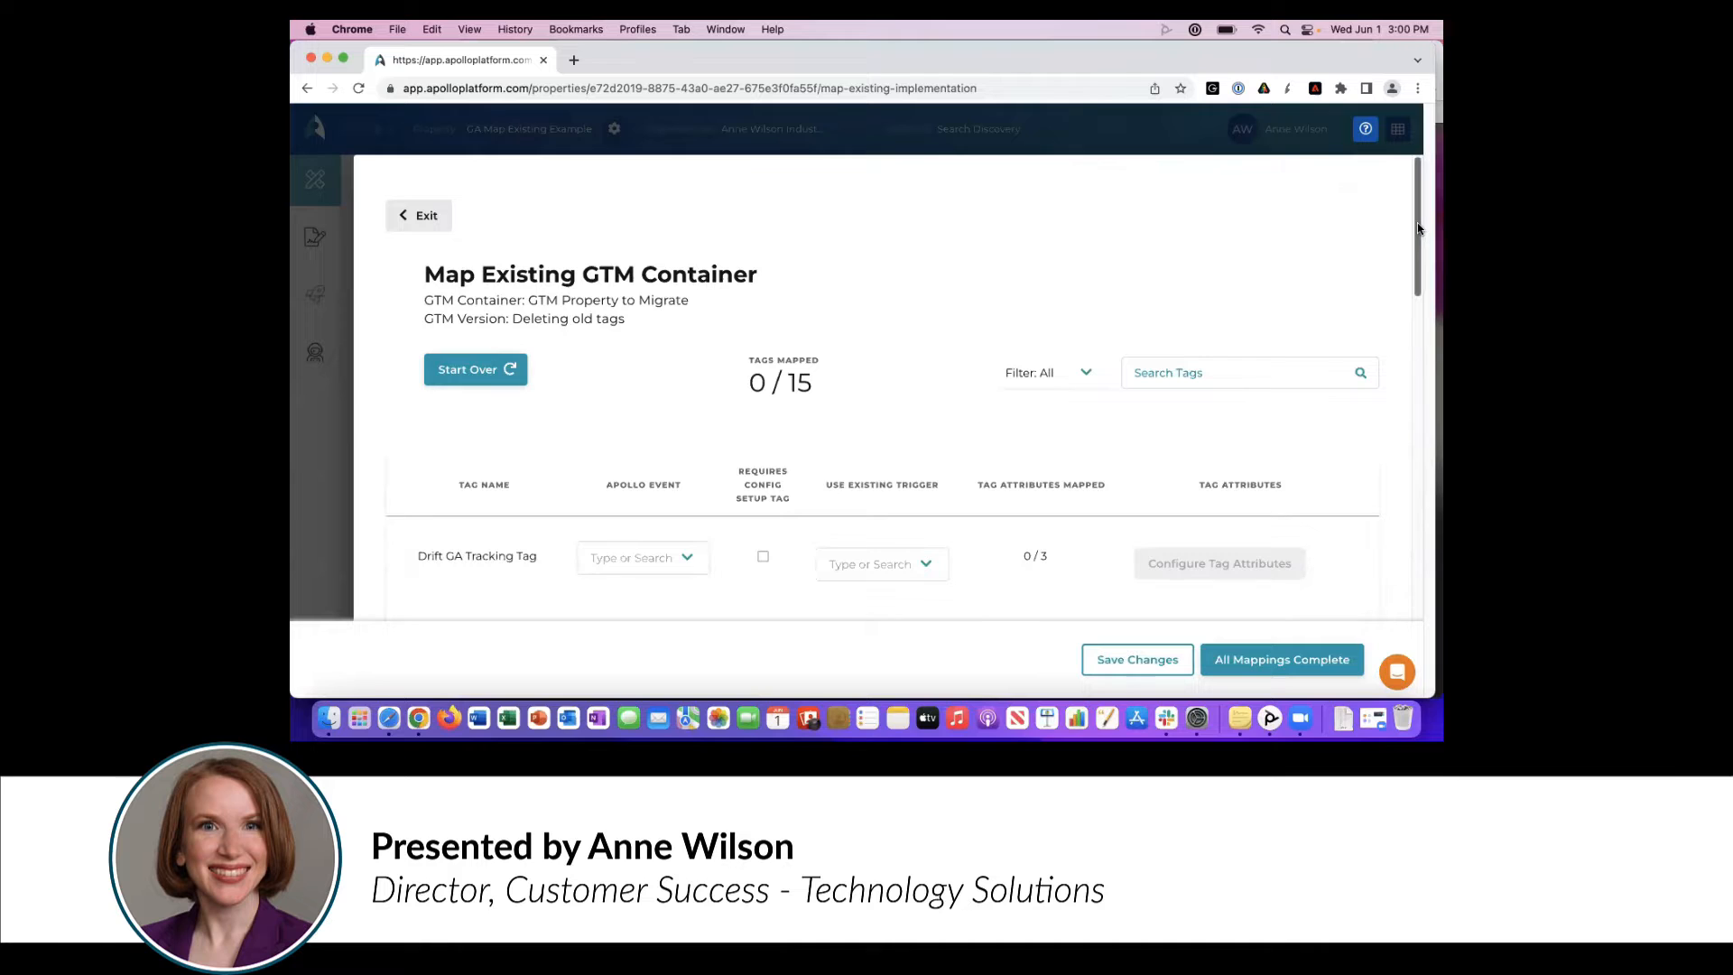
# - Map the UA - Contact Request Completed tag to the Contact Us Completed Apollo event
pyautogui.moveTo(1417, 228); pyautogui.dragTo(1417, 260)
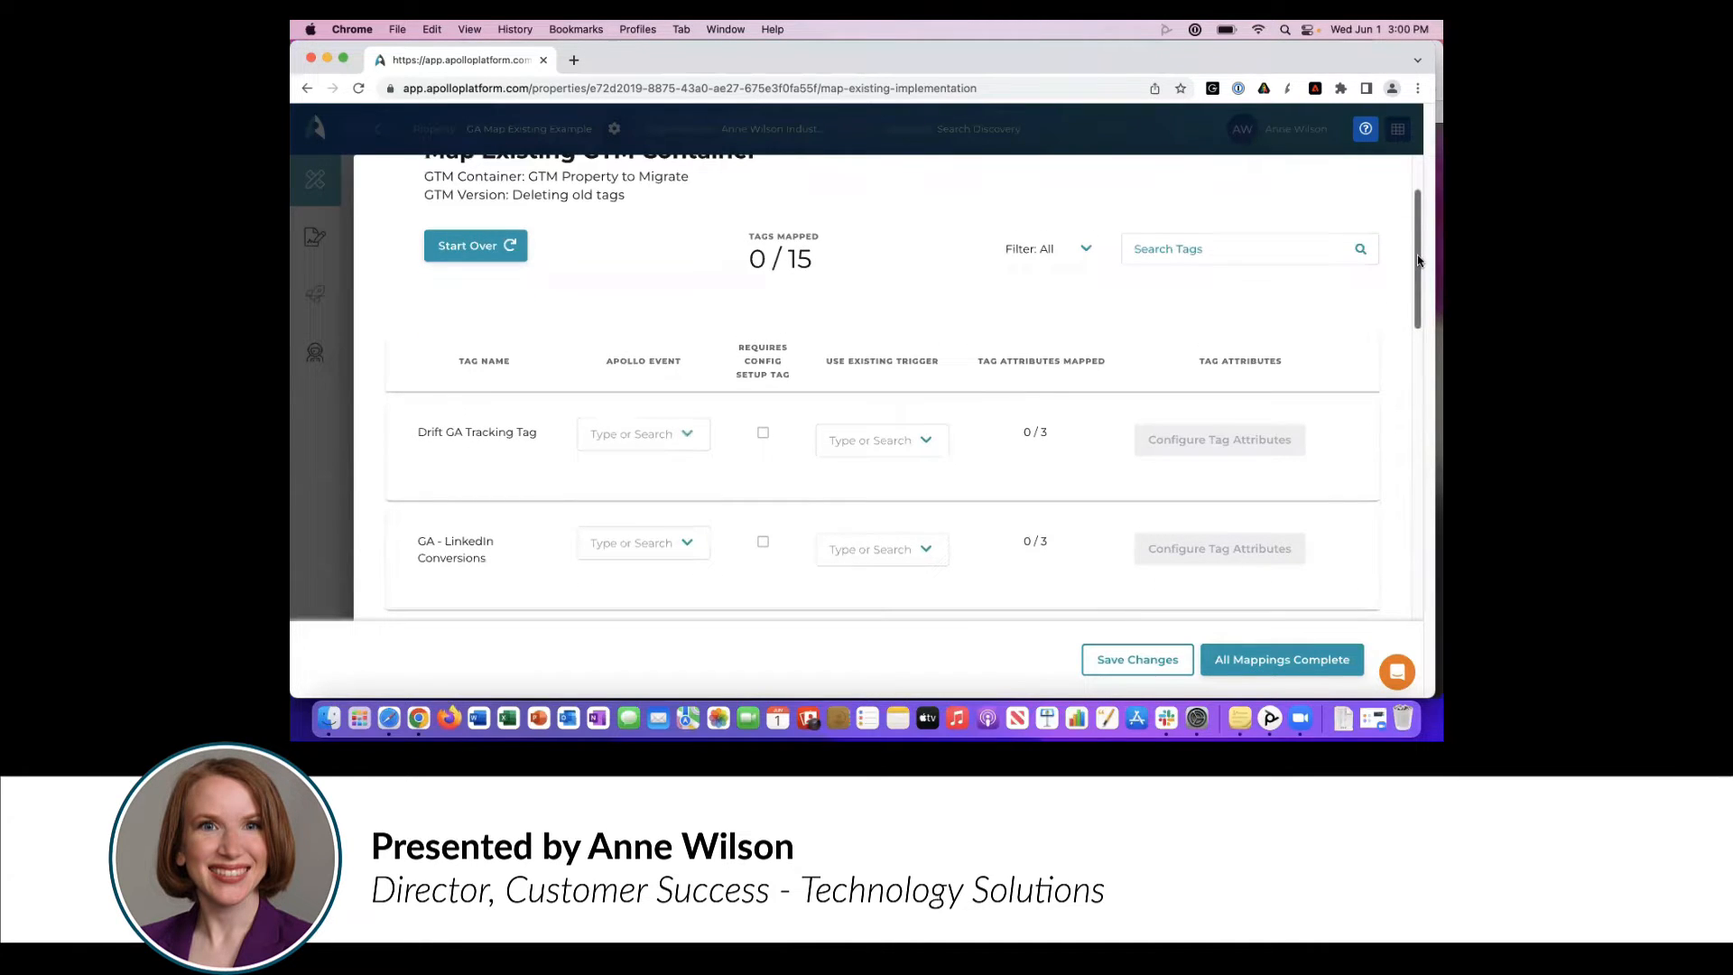
pyautogui.moveTo(1417, 259); pyautogui.dragTo(1385, 418)
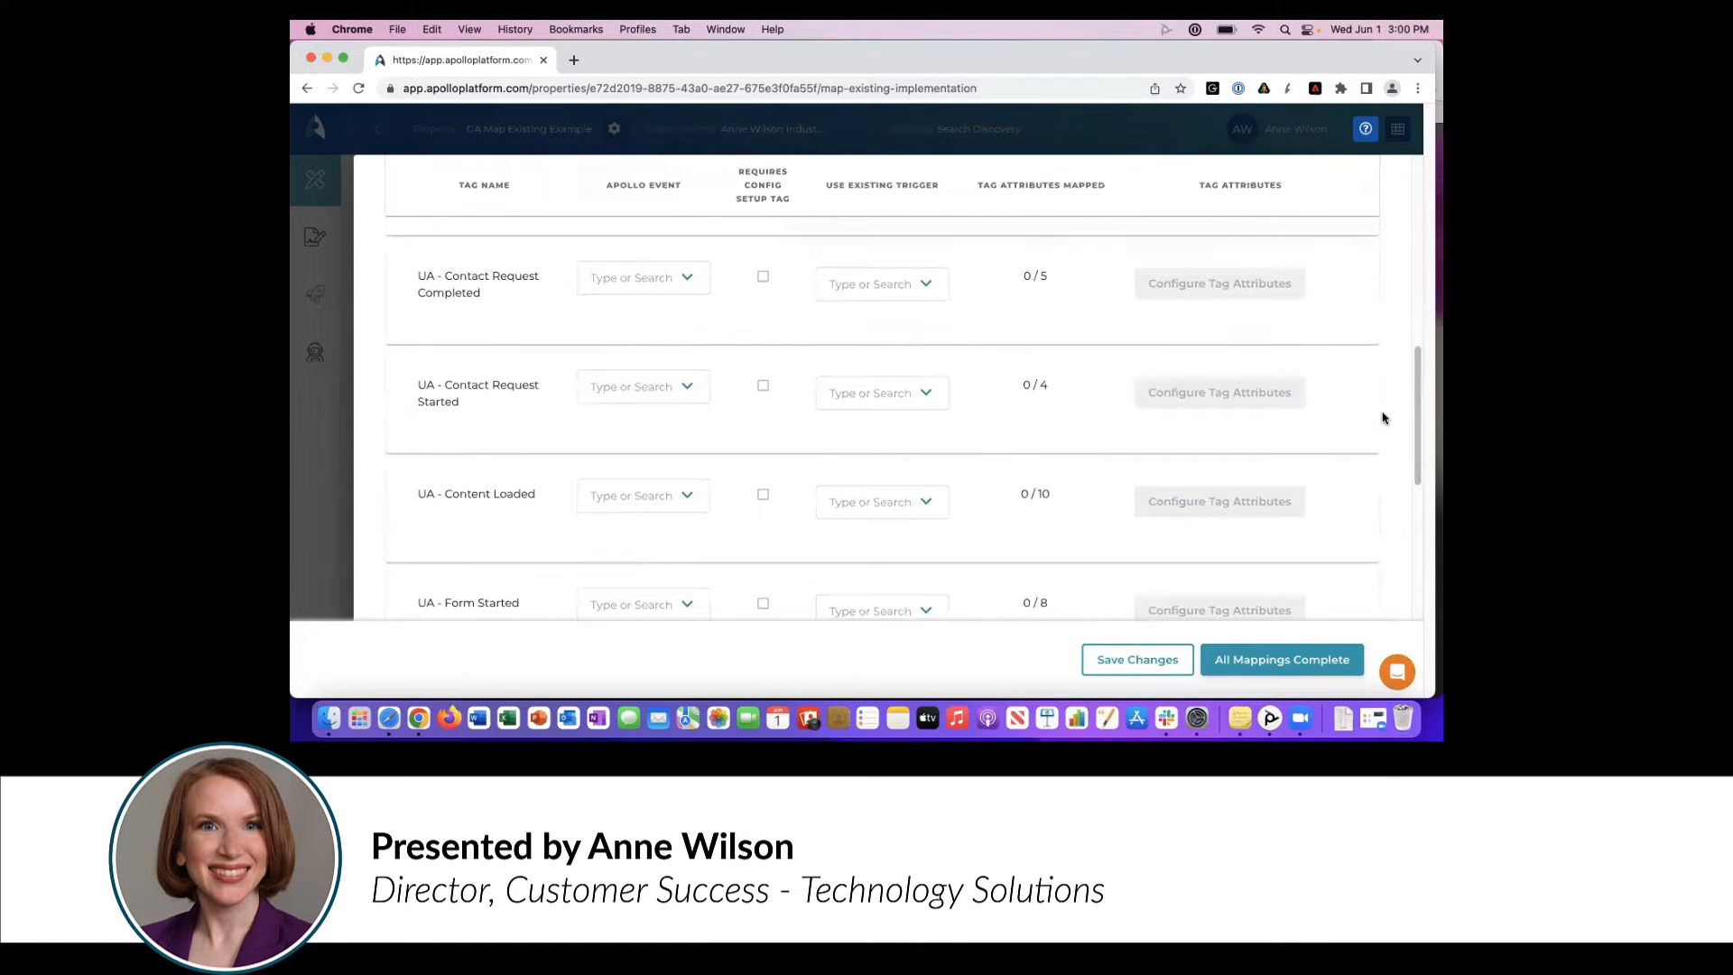
pyautogui.click(675, 281)
pyautogui.write('contact us c')
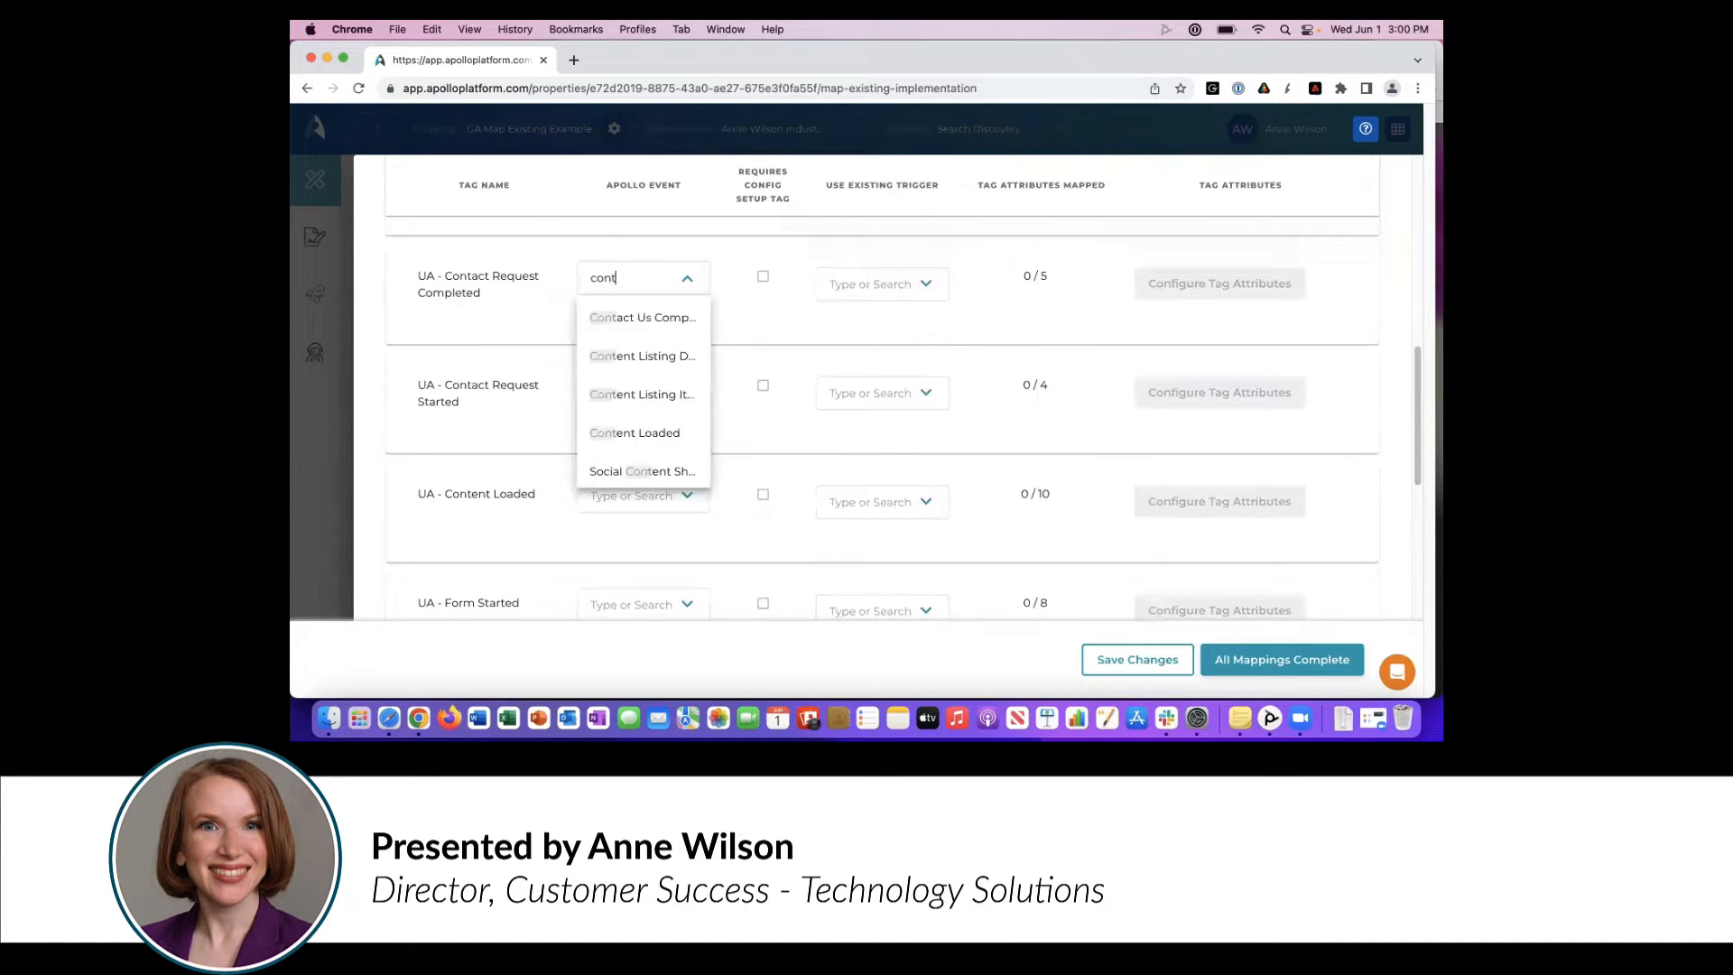
pyautogui.click(654, 319)
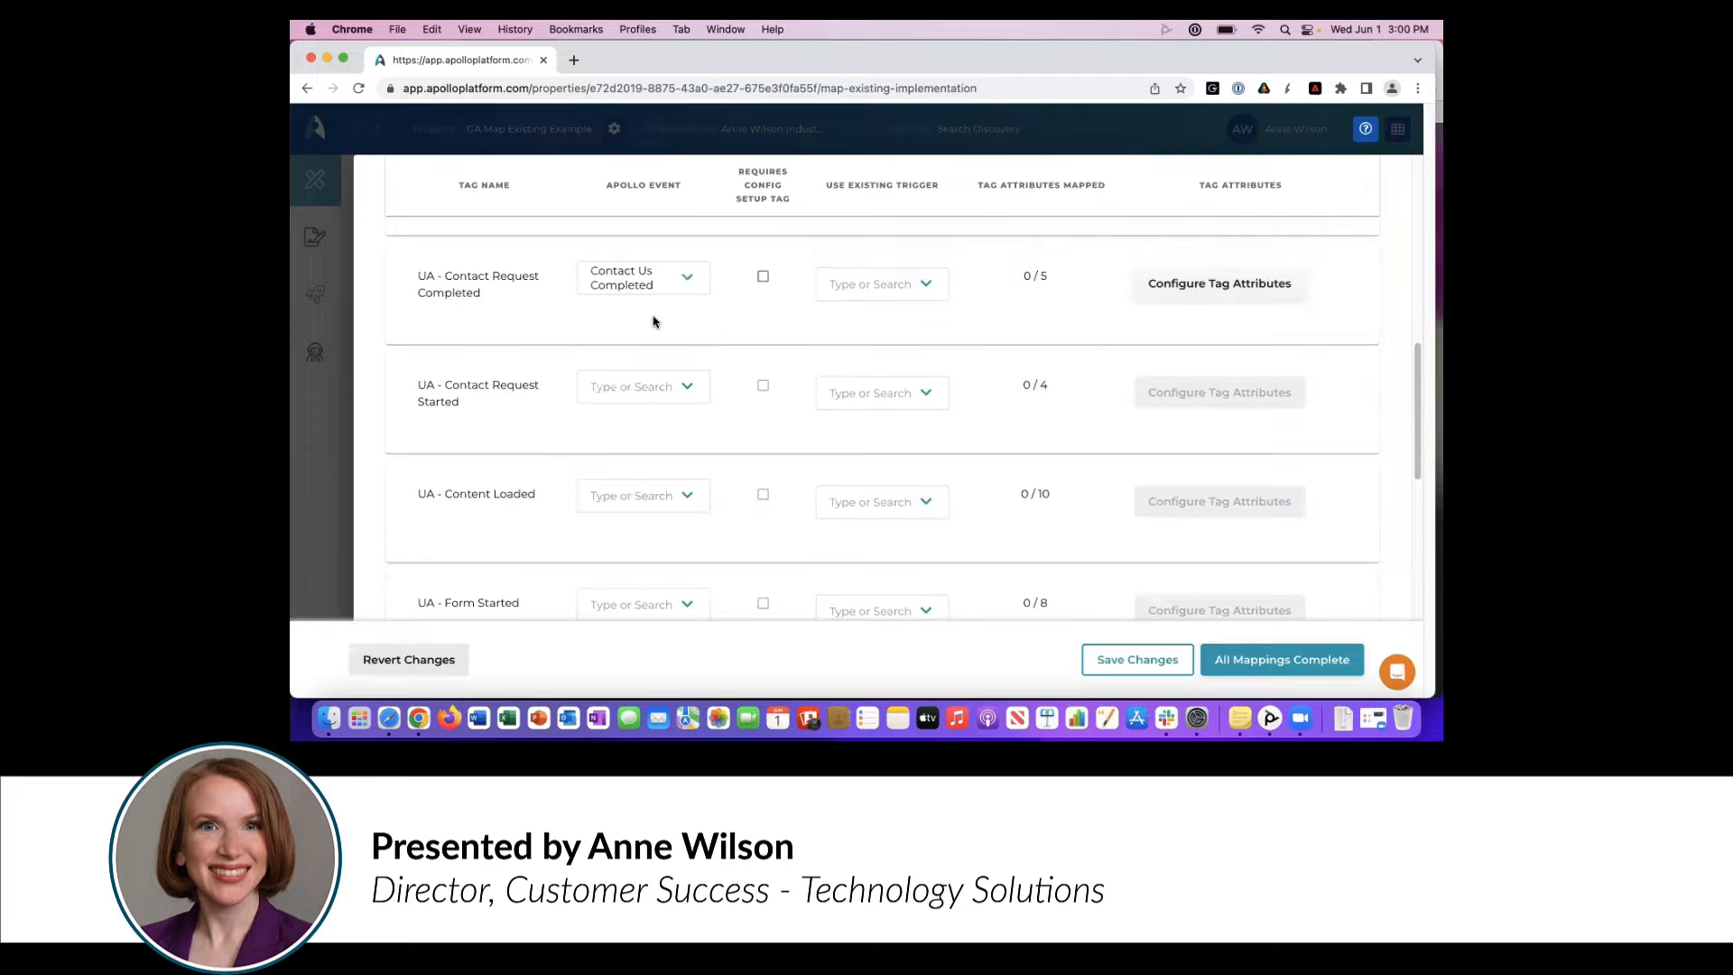
pyautogui.click(644, 389)
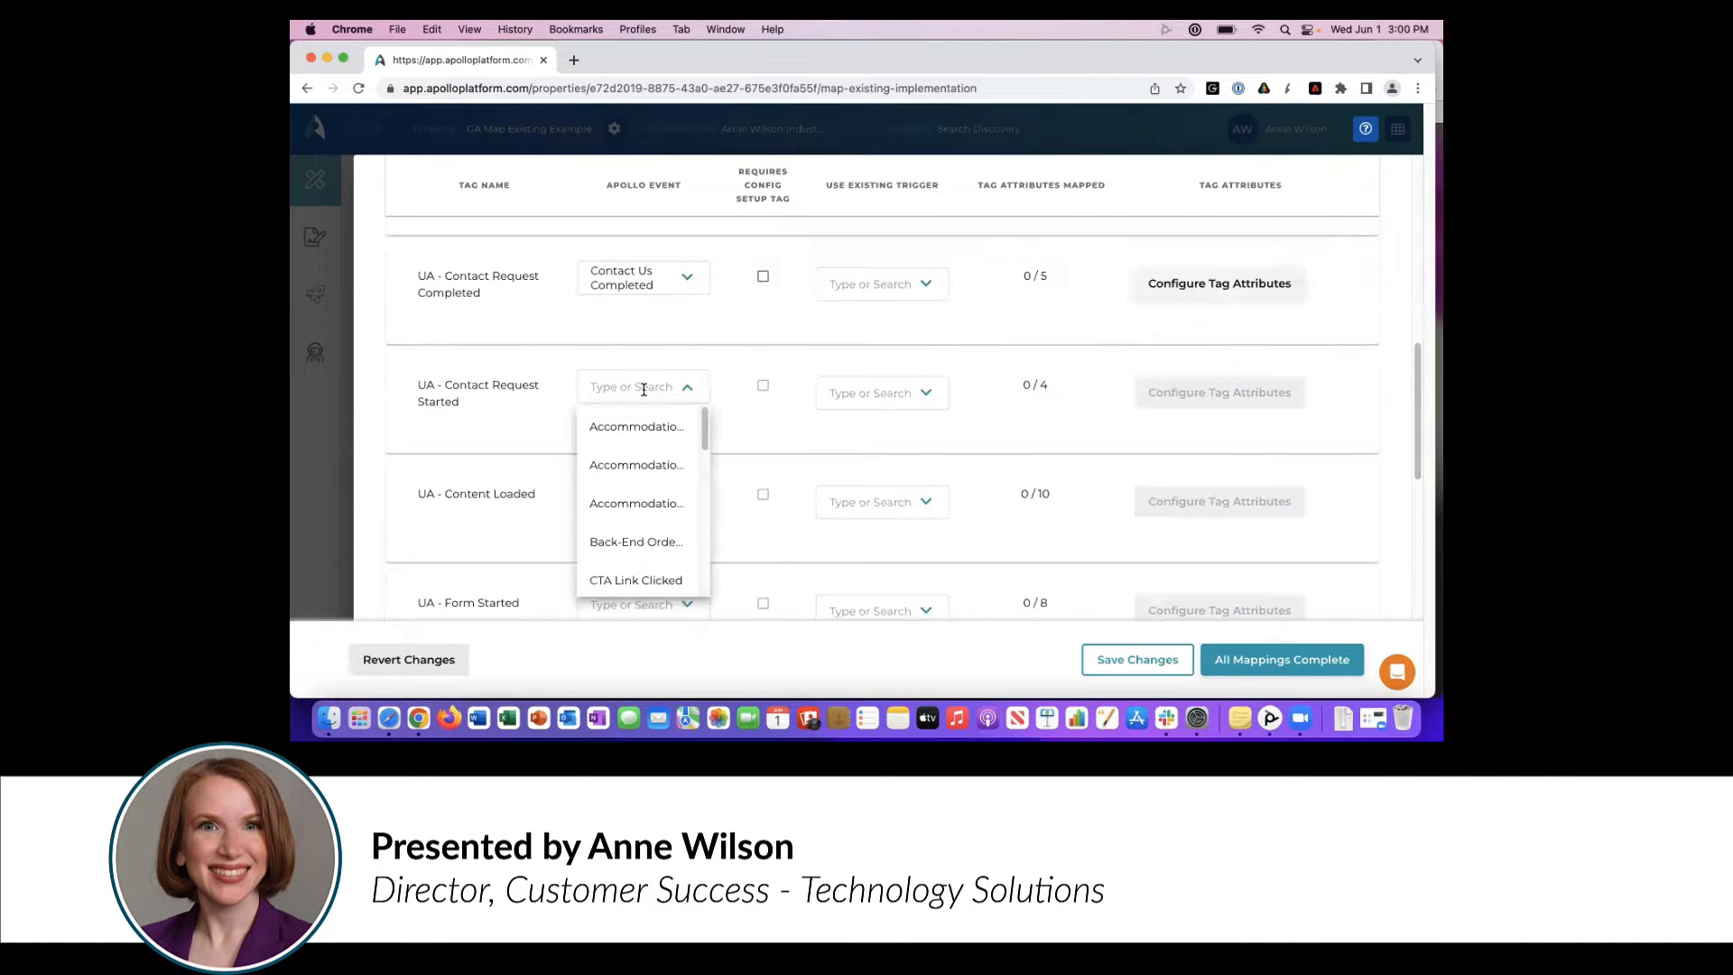
pyautogui.click(455, 552)
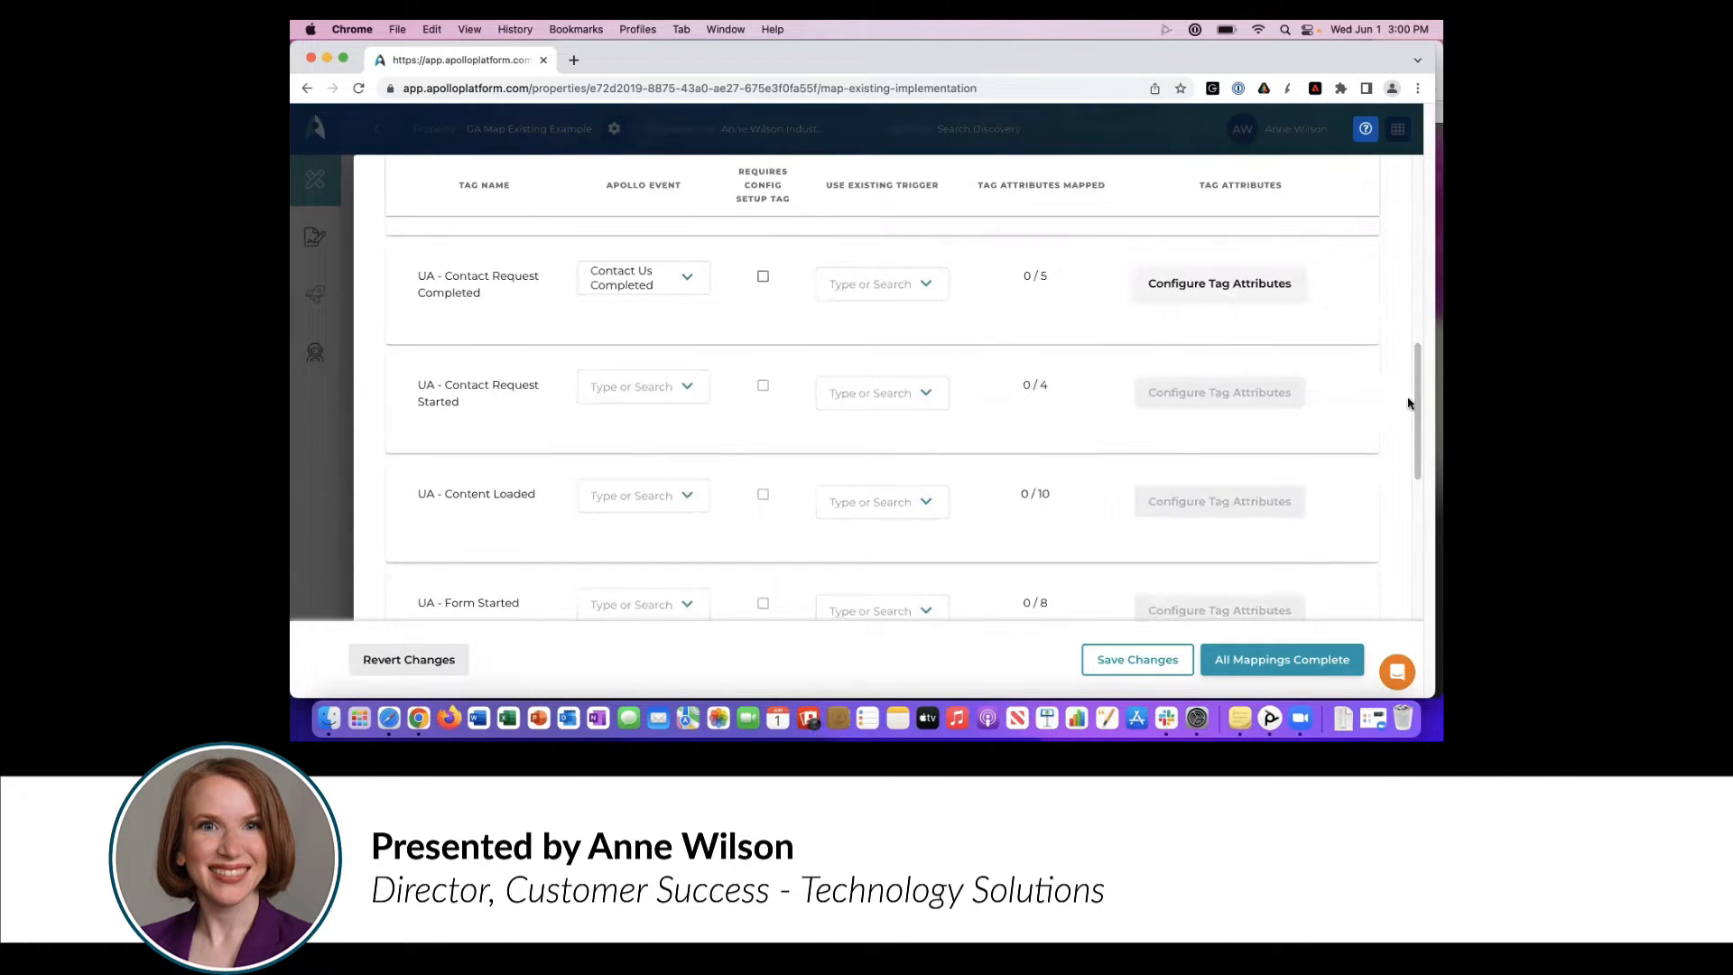
# - Map the UA - Form Started tag to the Form Started Apollo event
pyautogui.scroll(-1, 1413, 411)
pyautogui.scroll(-3, 1413, 415)
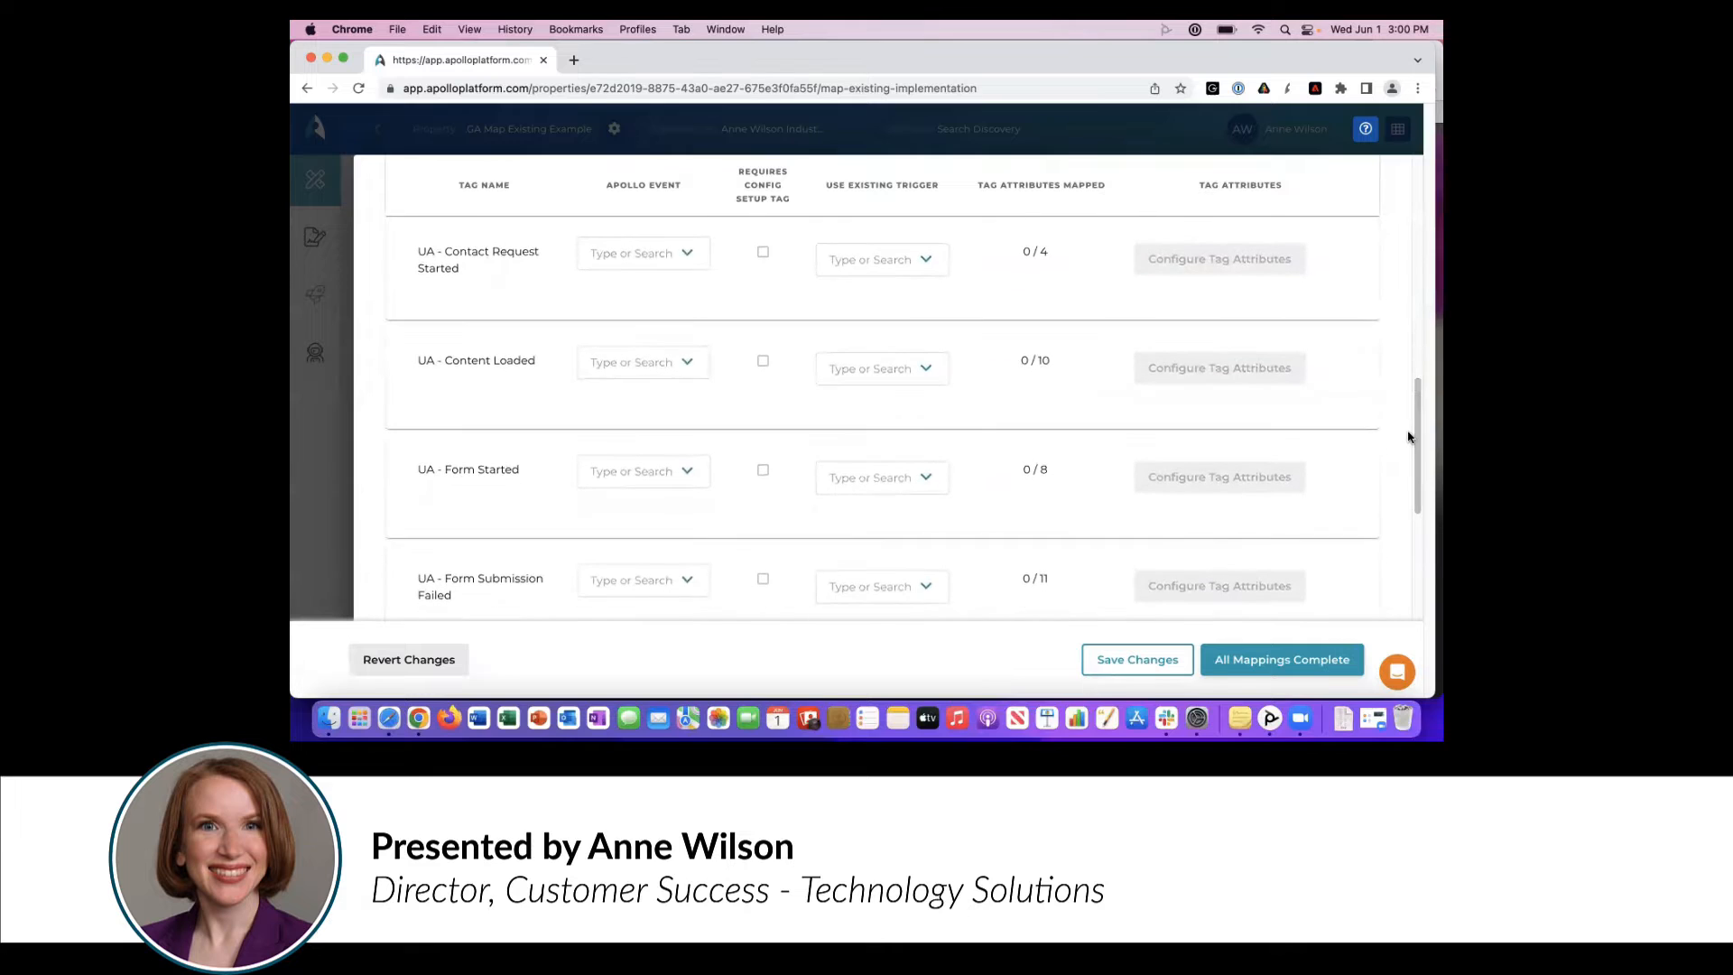
pyautogui.click(608, 481)
pyautogui.write('form s')
pyautogui.click(617, 508)
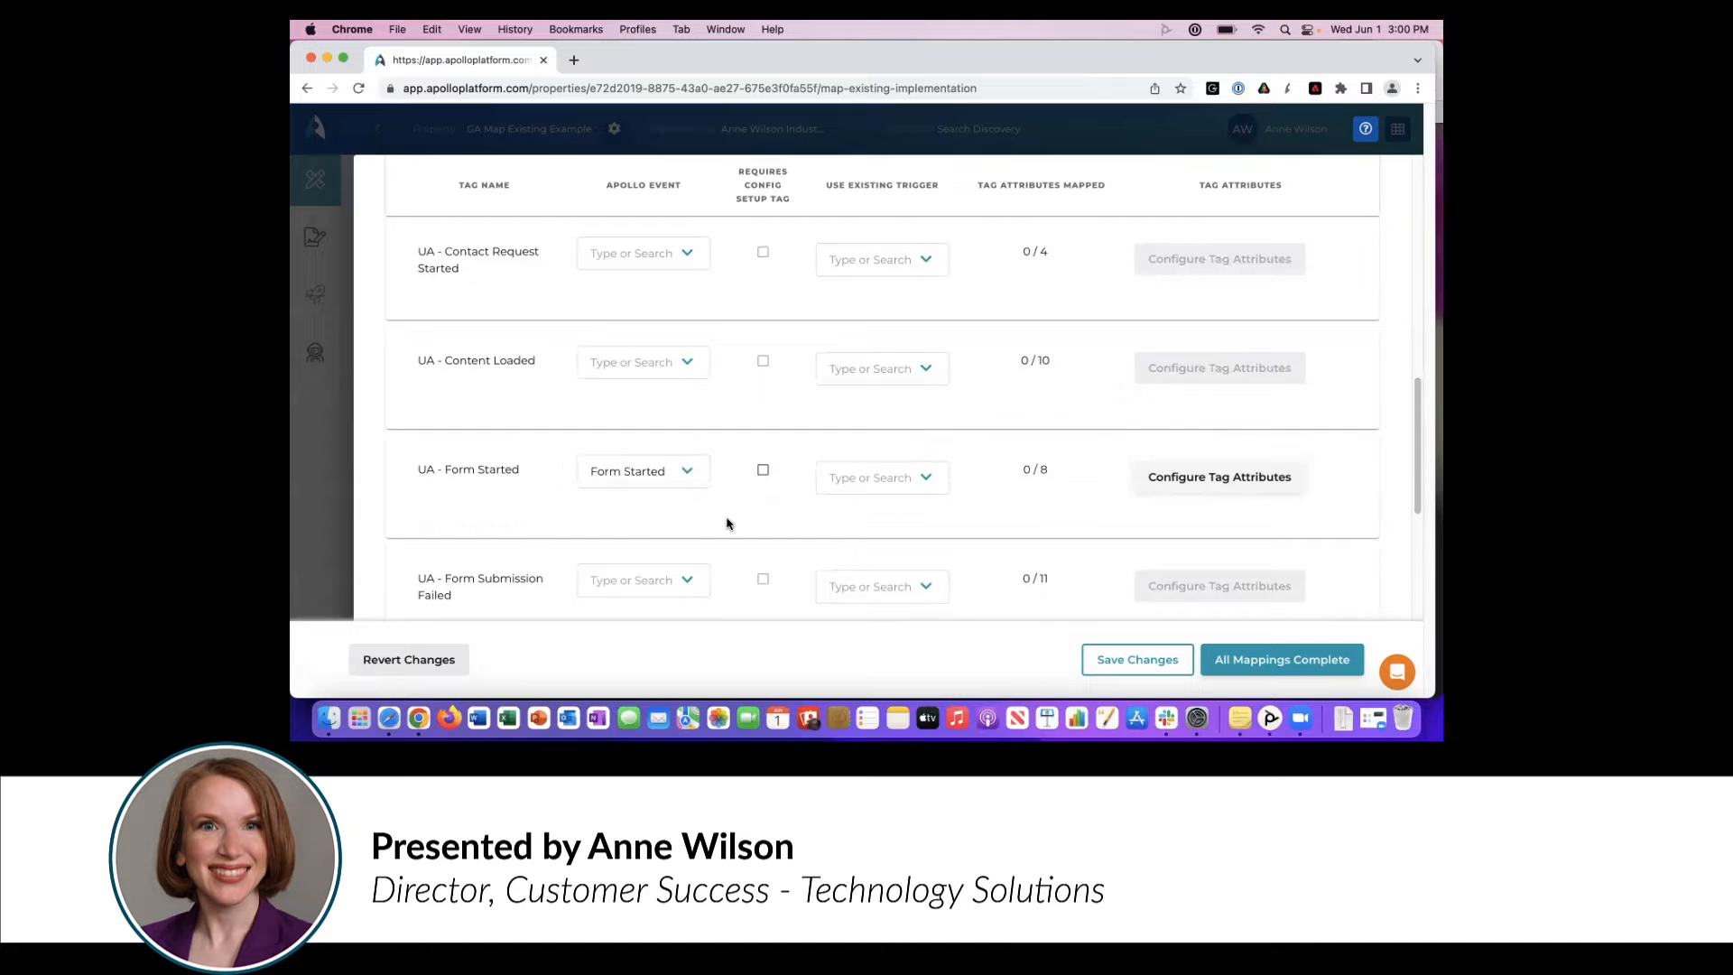
# - Map the UA - Form Submission Failed and UA - Form Submission Succeeded tags to the Apollo events Form Submission Failed and Form Submission Succeeded
pyautogui.scroll(-3, 1054, 467)
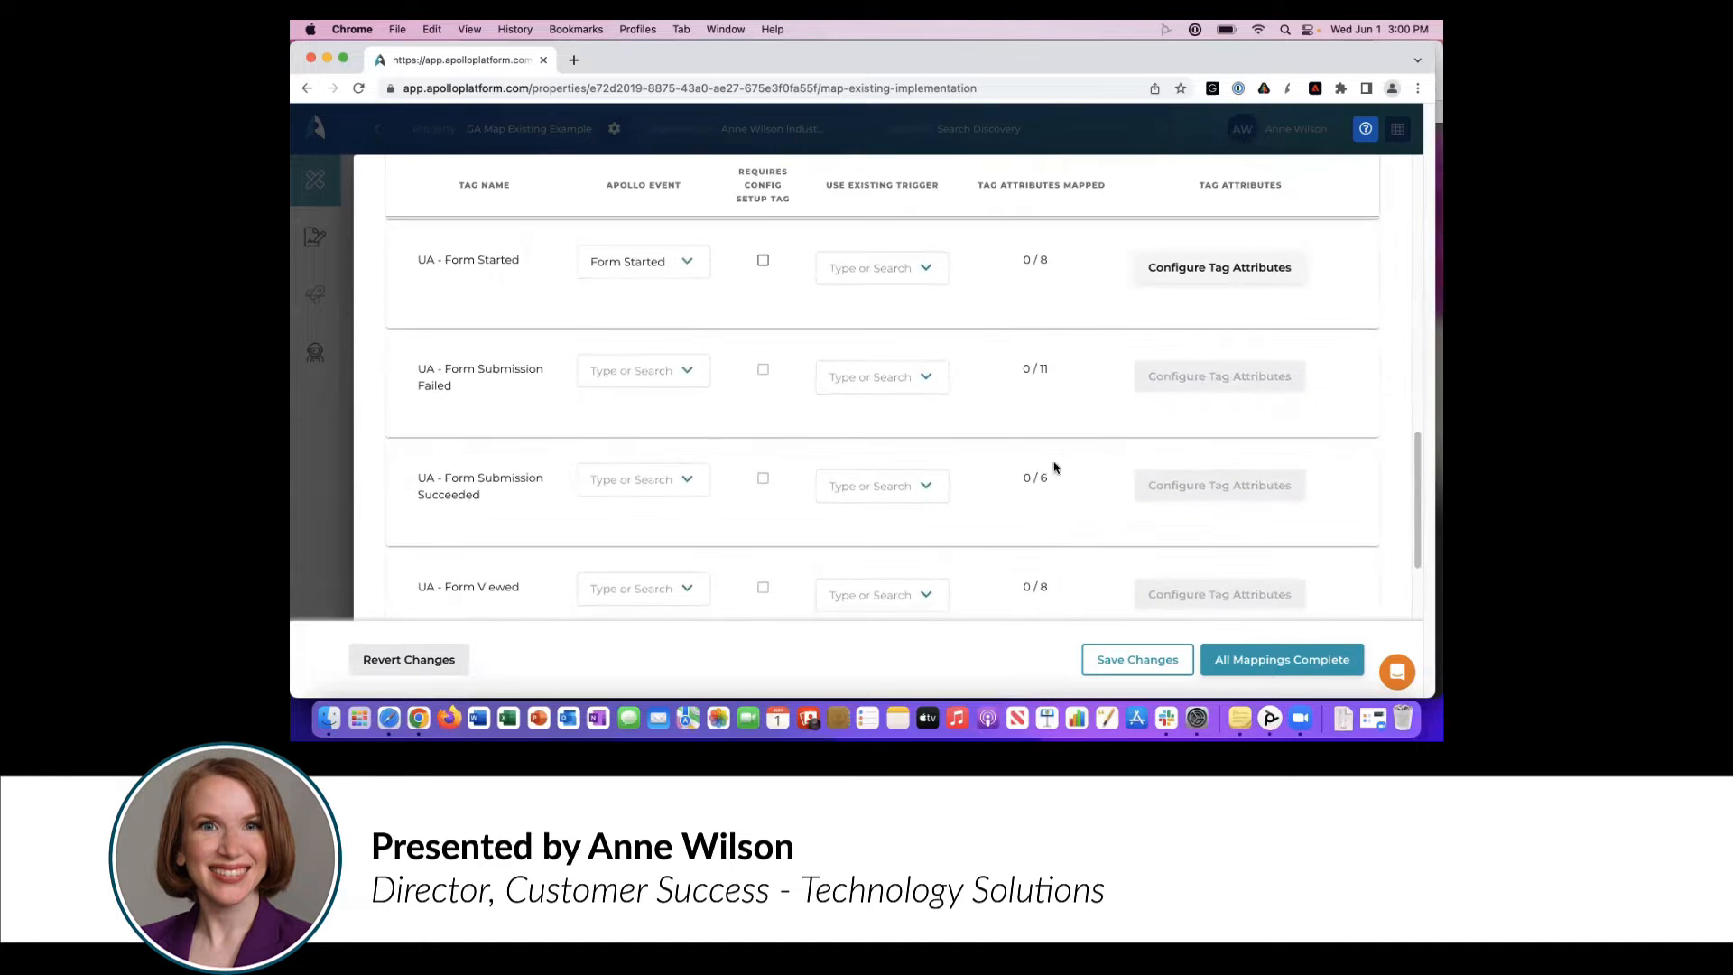
pyautogui.click(613, 374)
pyautogui.write('form sub')
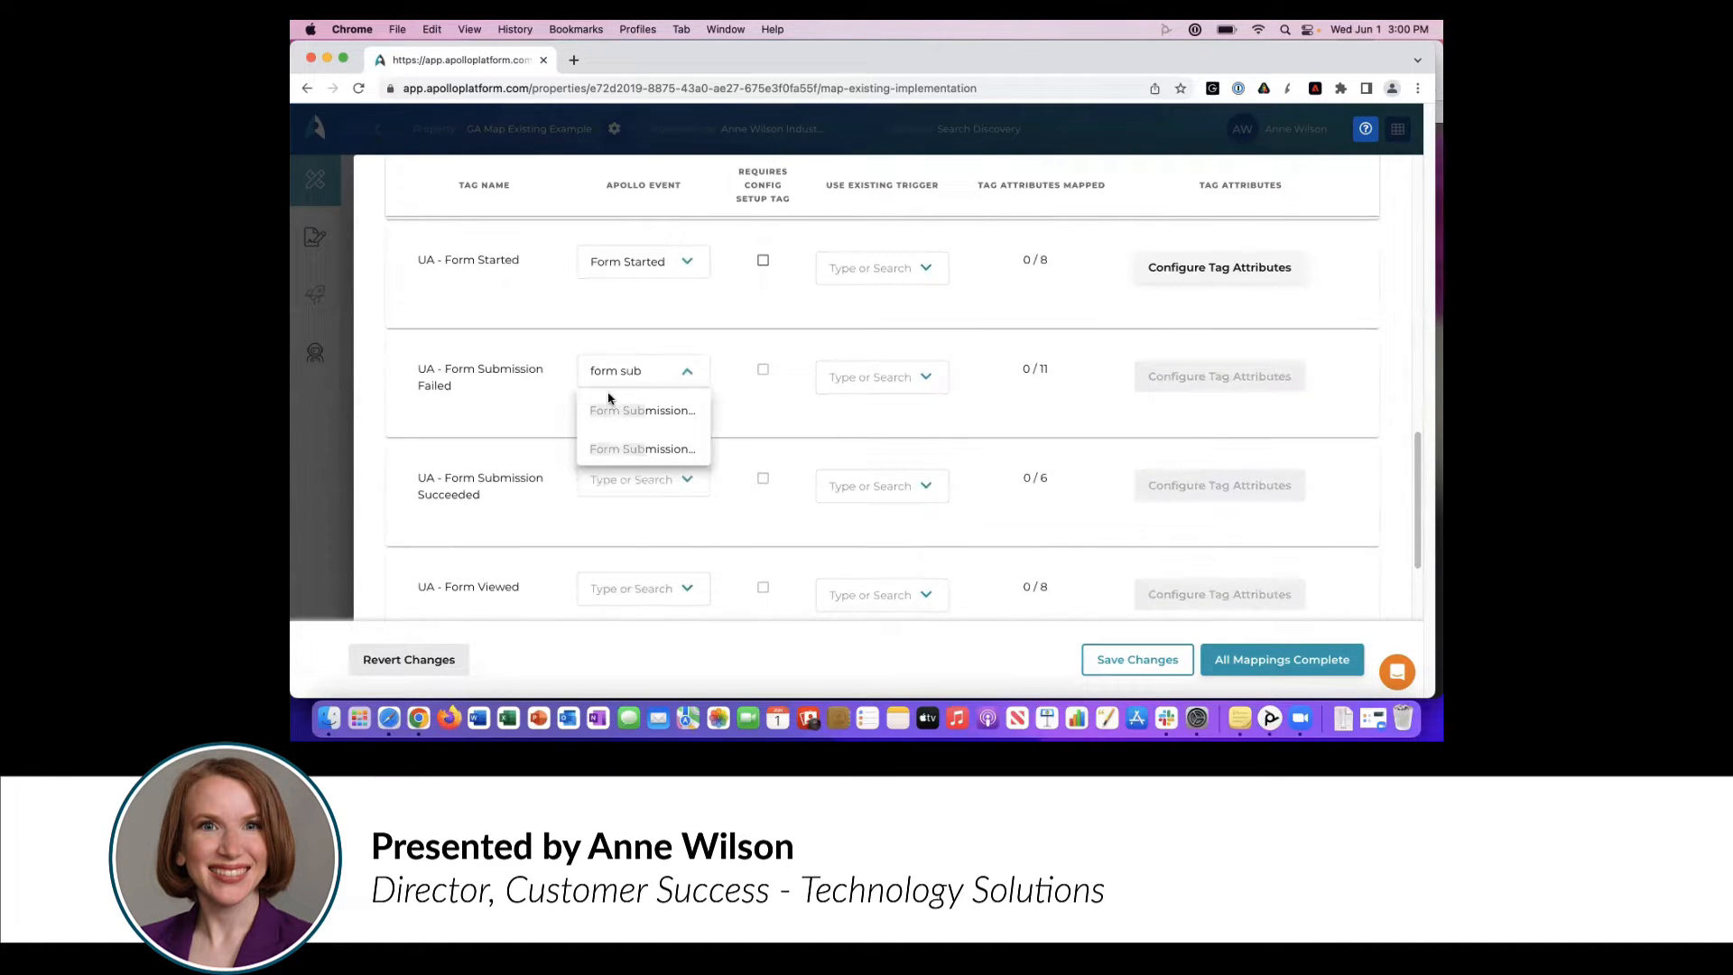
pyautogui.click(619, 414)
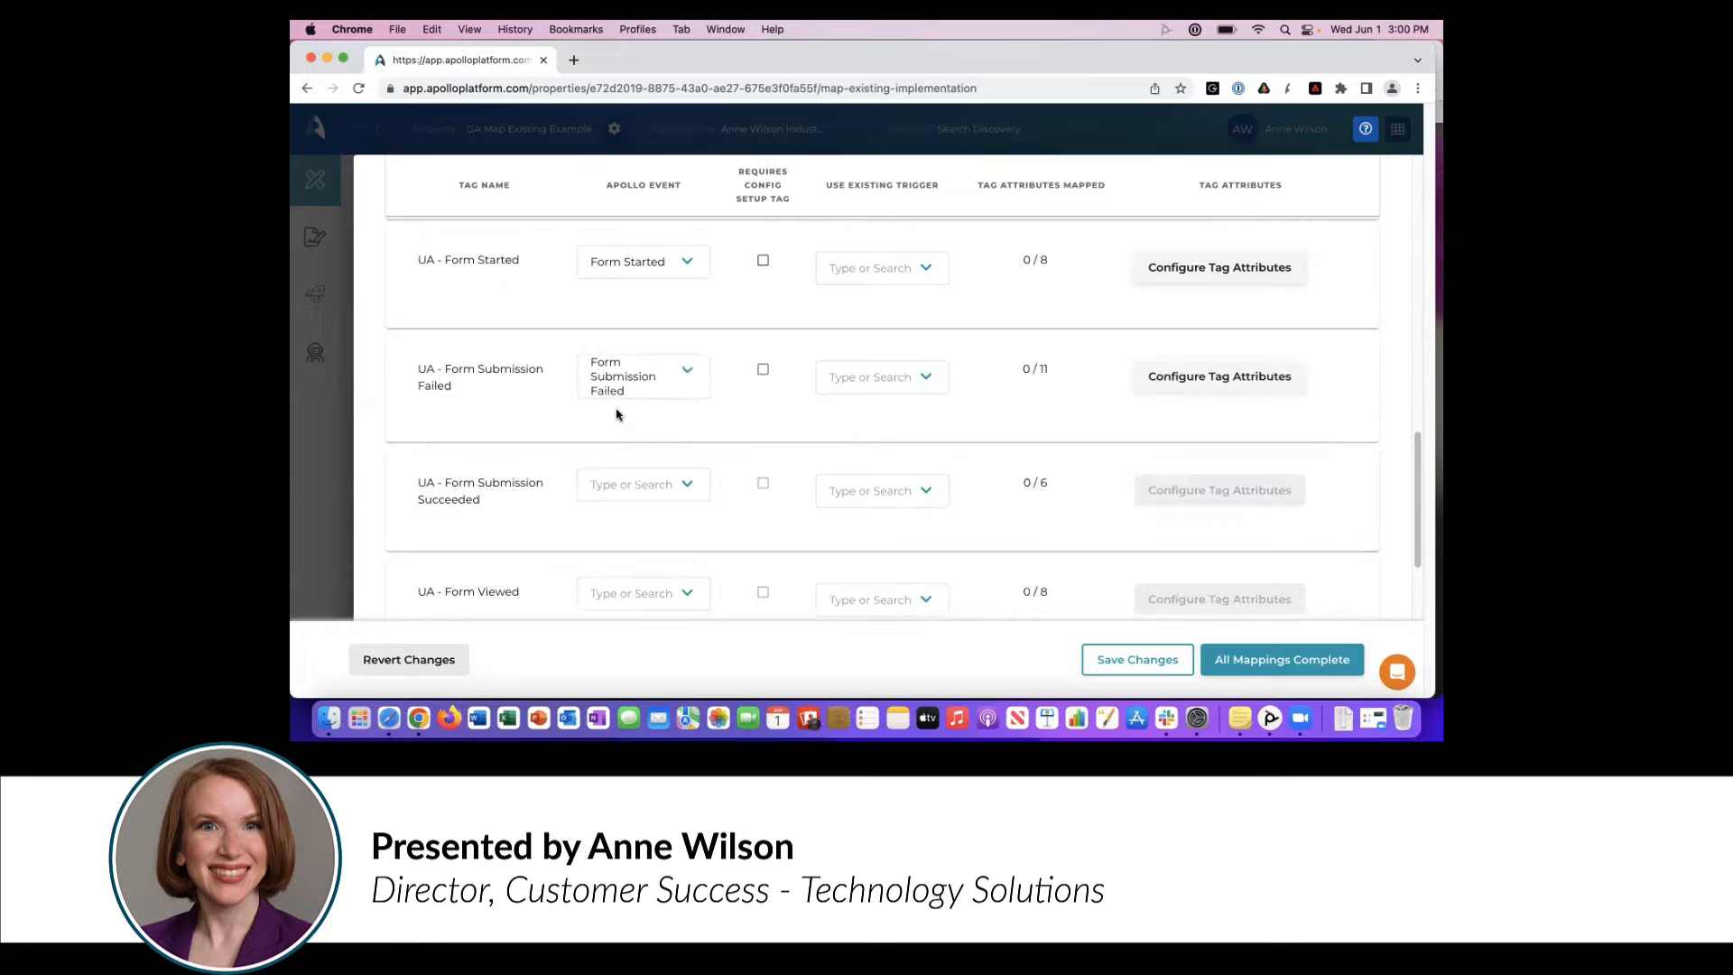
pyautogui.click(646, 498)
pyautogui.write('form su')
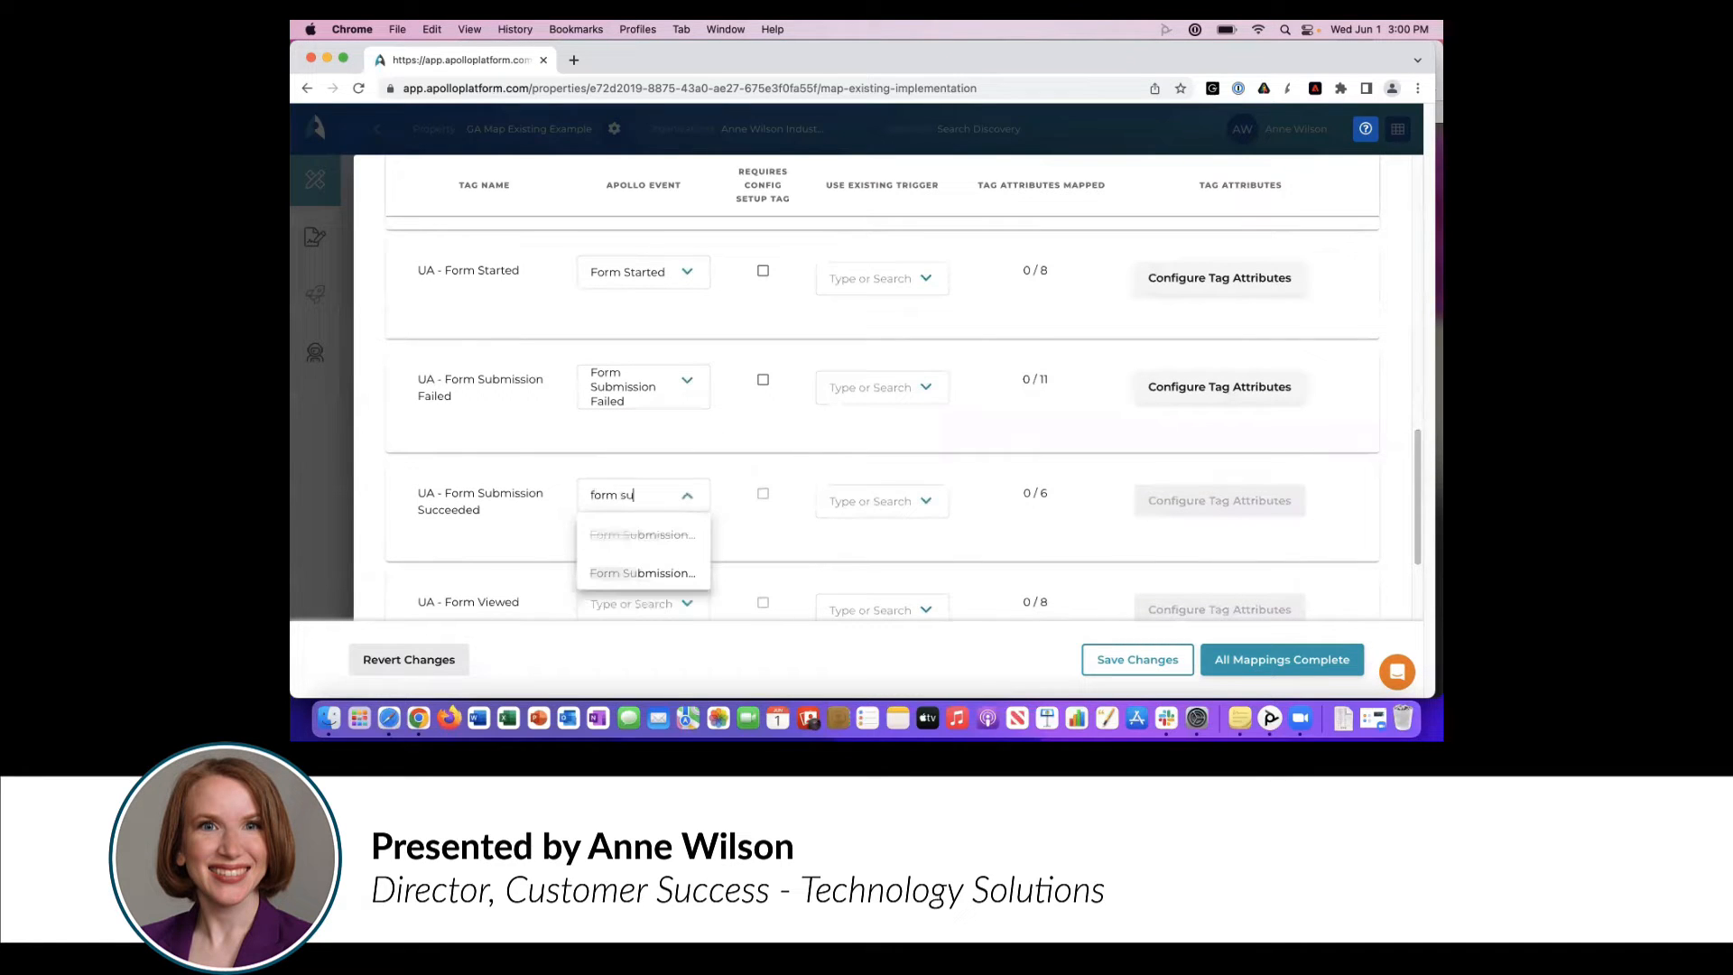
pyautogui.click(600, 574)
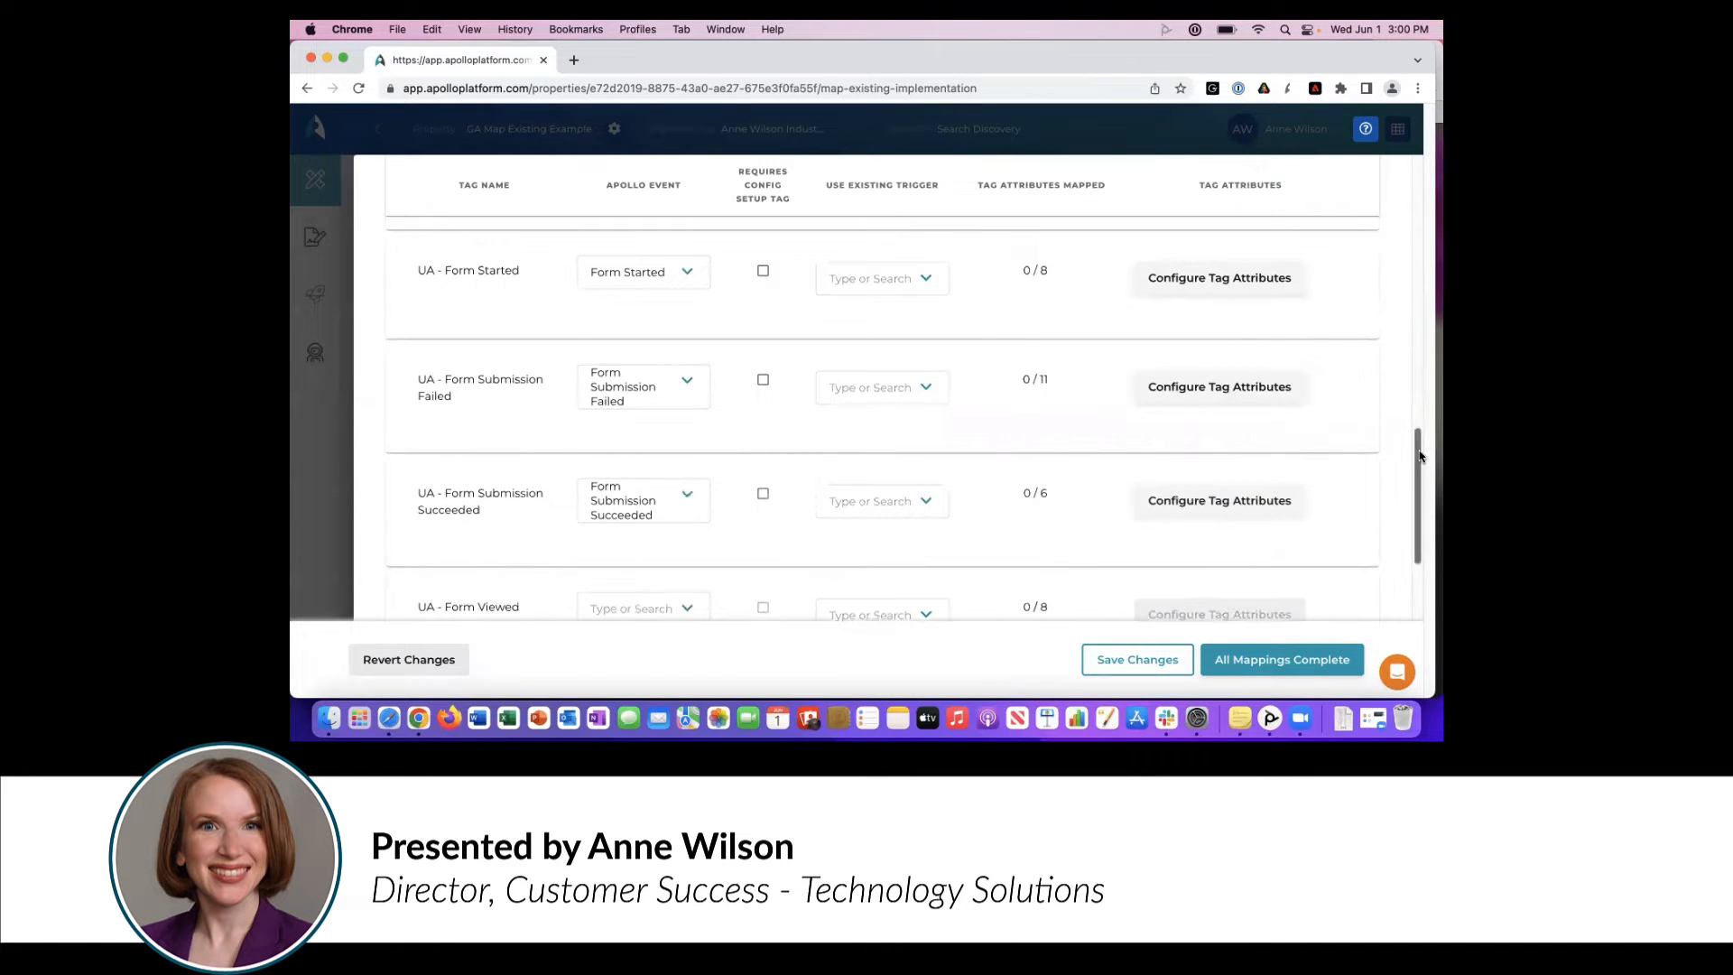
# - Map the UA - Form Viewed tag to the Form Viewed Apollo event
pyautogui.moveTo(1418, 439); pyautogui.dragTo(1412, 507)
pyautogui.click(642, 414)
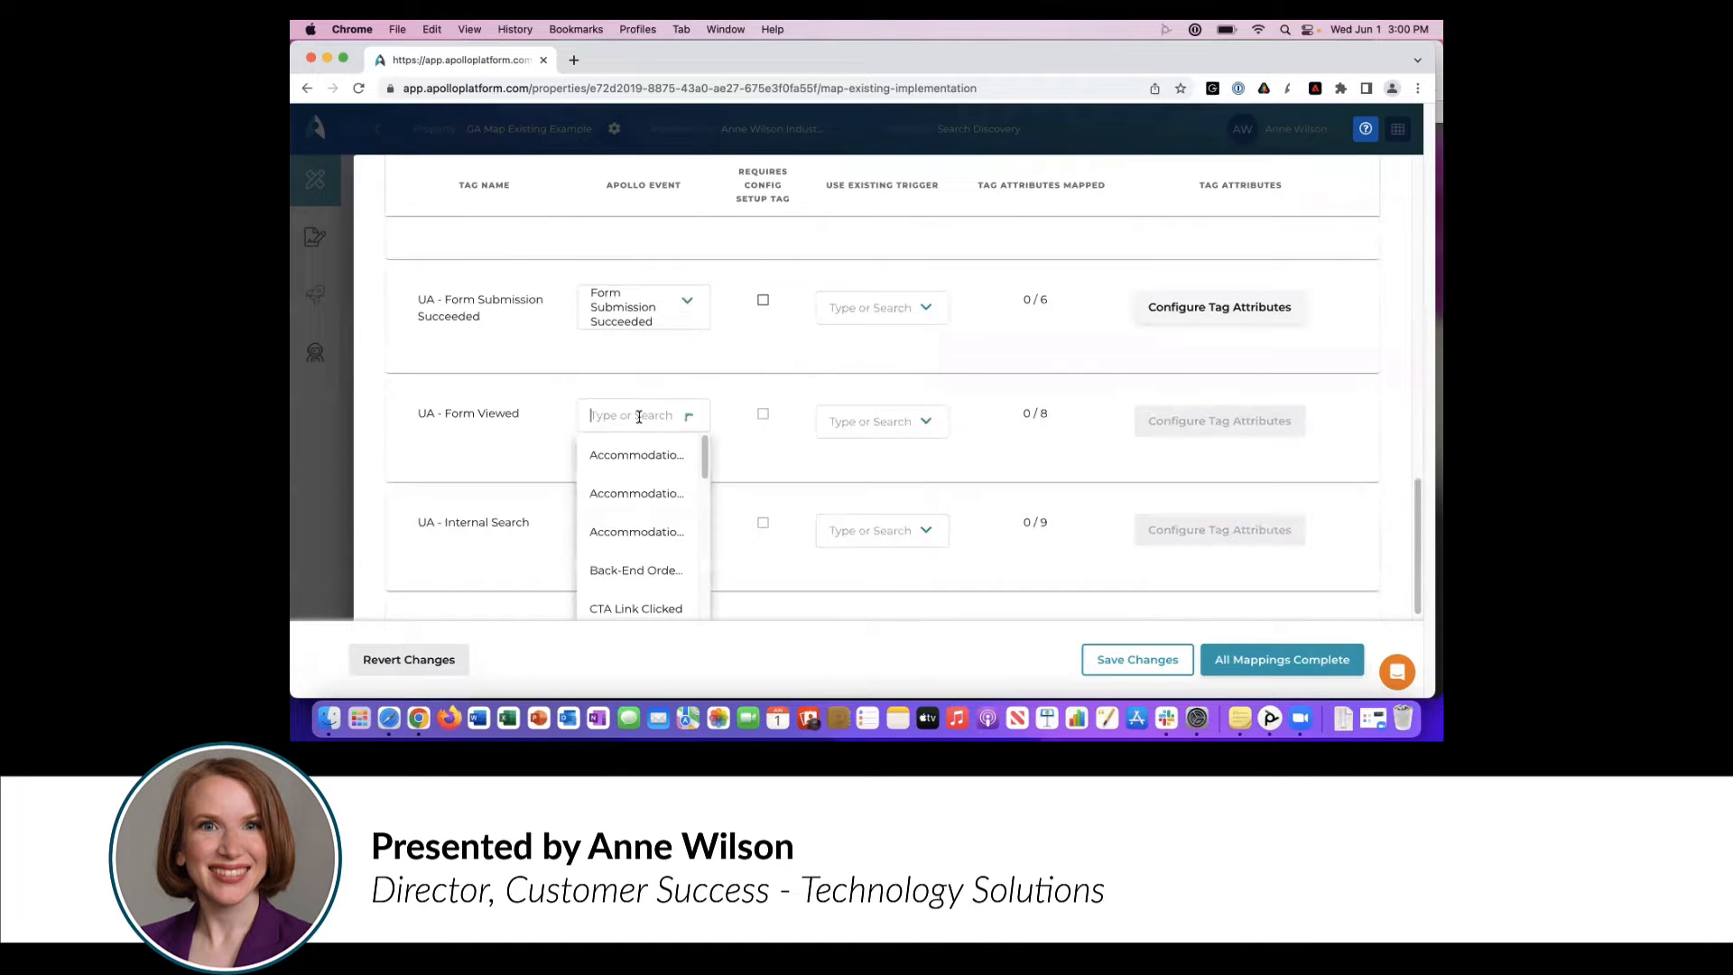
pyautogui.write('formv')
pyautogui.click(629, 461)
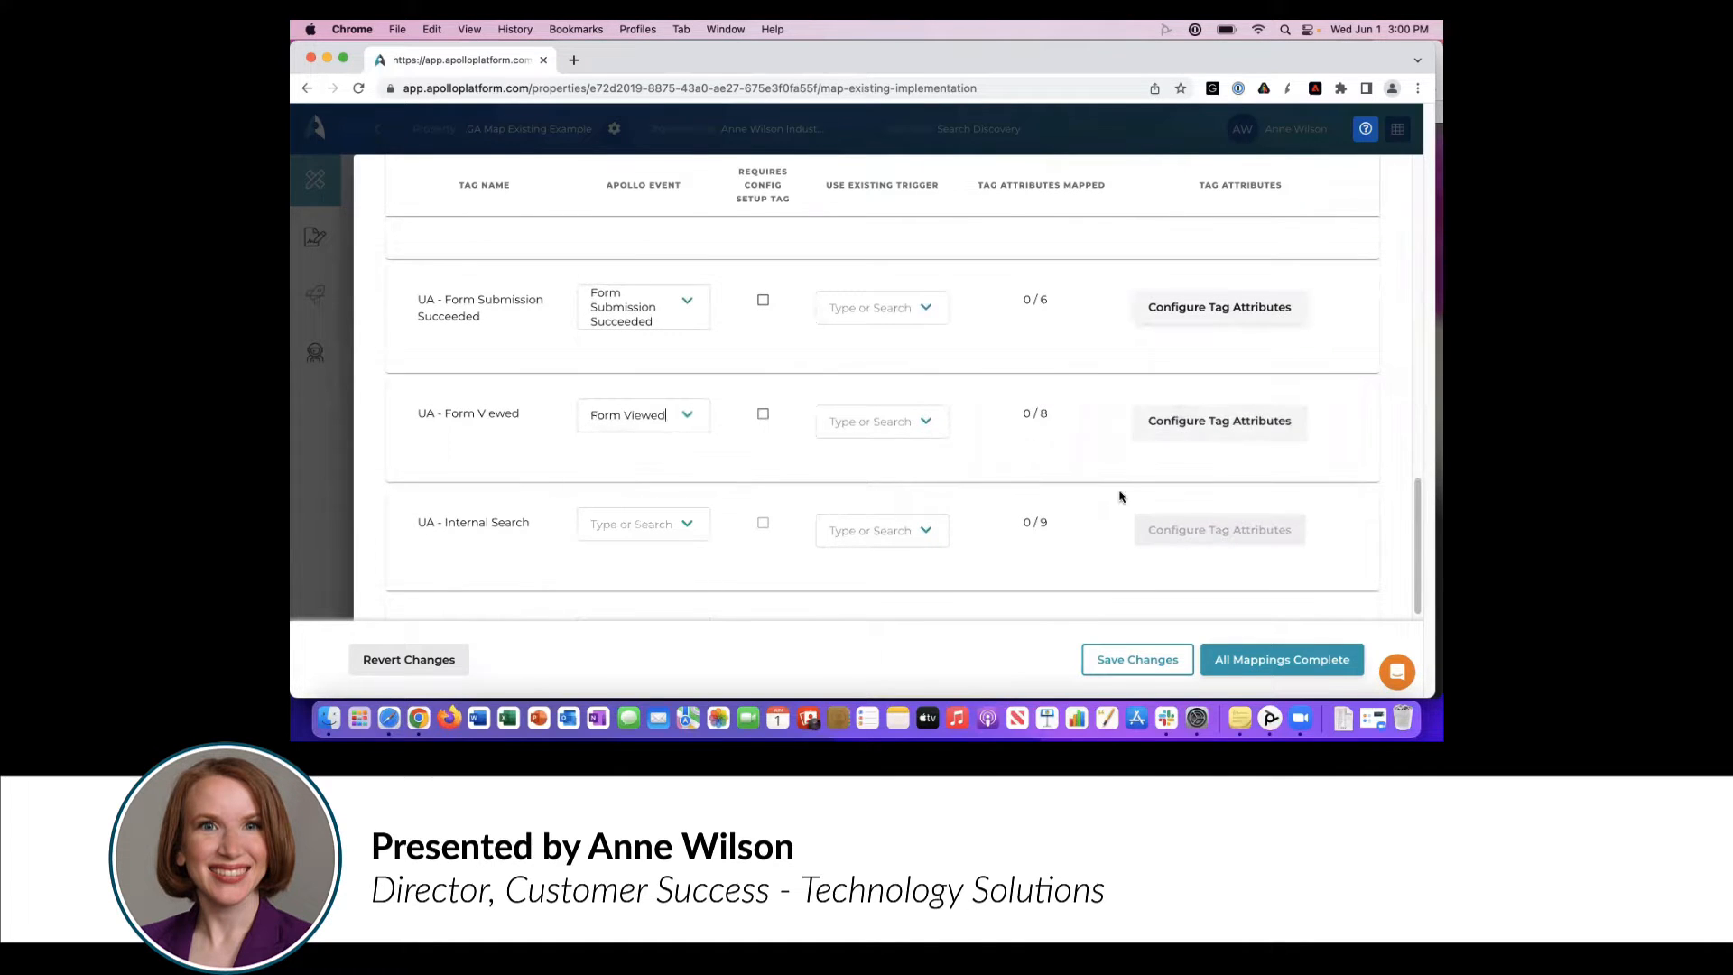
# - Try to find a matching Apollo event for the UA - Internal Search tag
pyautogui.click(603, 526)
pyautogui.write('intern')
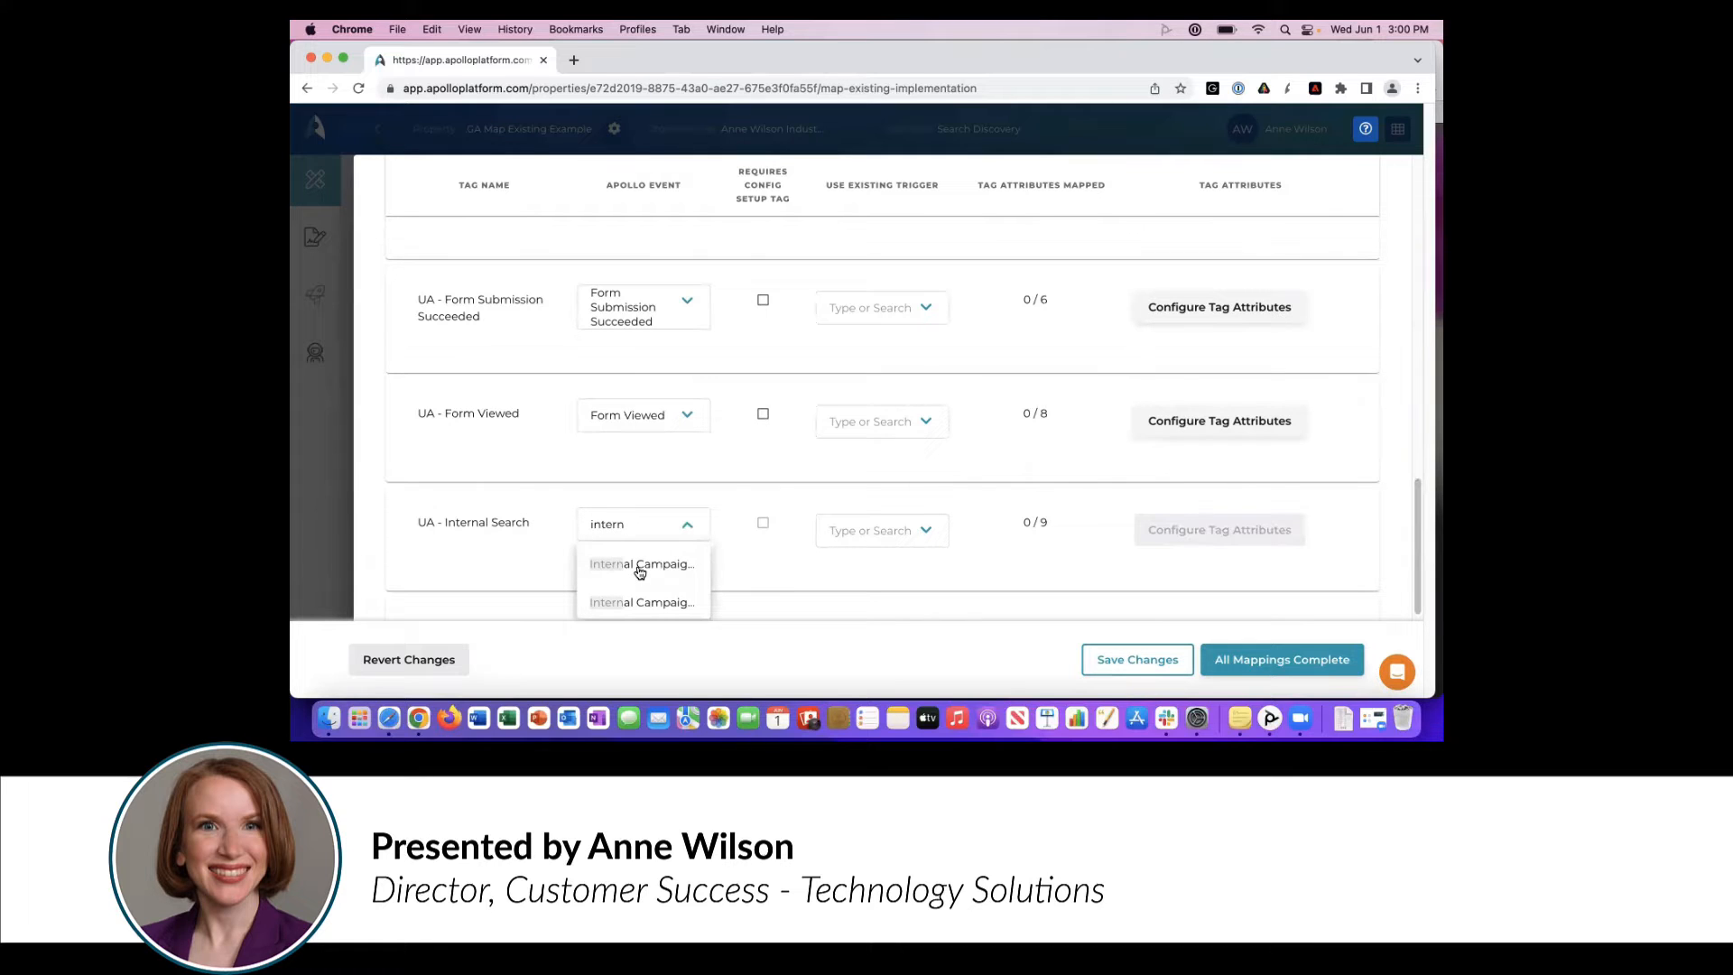
pyautogui.press('BackSpace')
pyautogui.press('BackSpace')
pyautogui.press('BackSpace')
pyautogui.press('BackSpace')
pyautogui.press('BackSpace')
pyautogui.press('BackSpace')
pyautogui.write('serach')
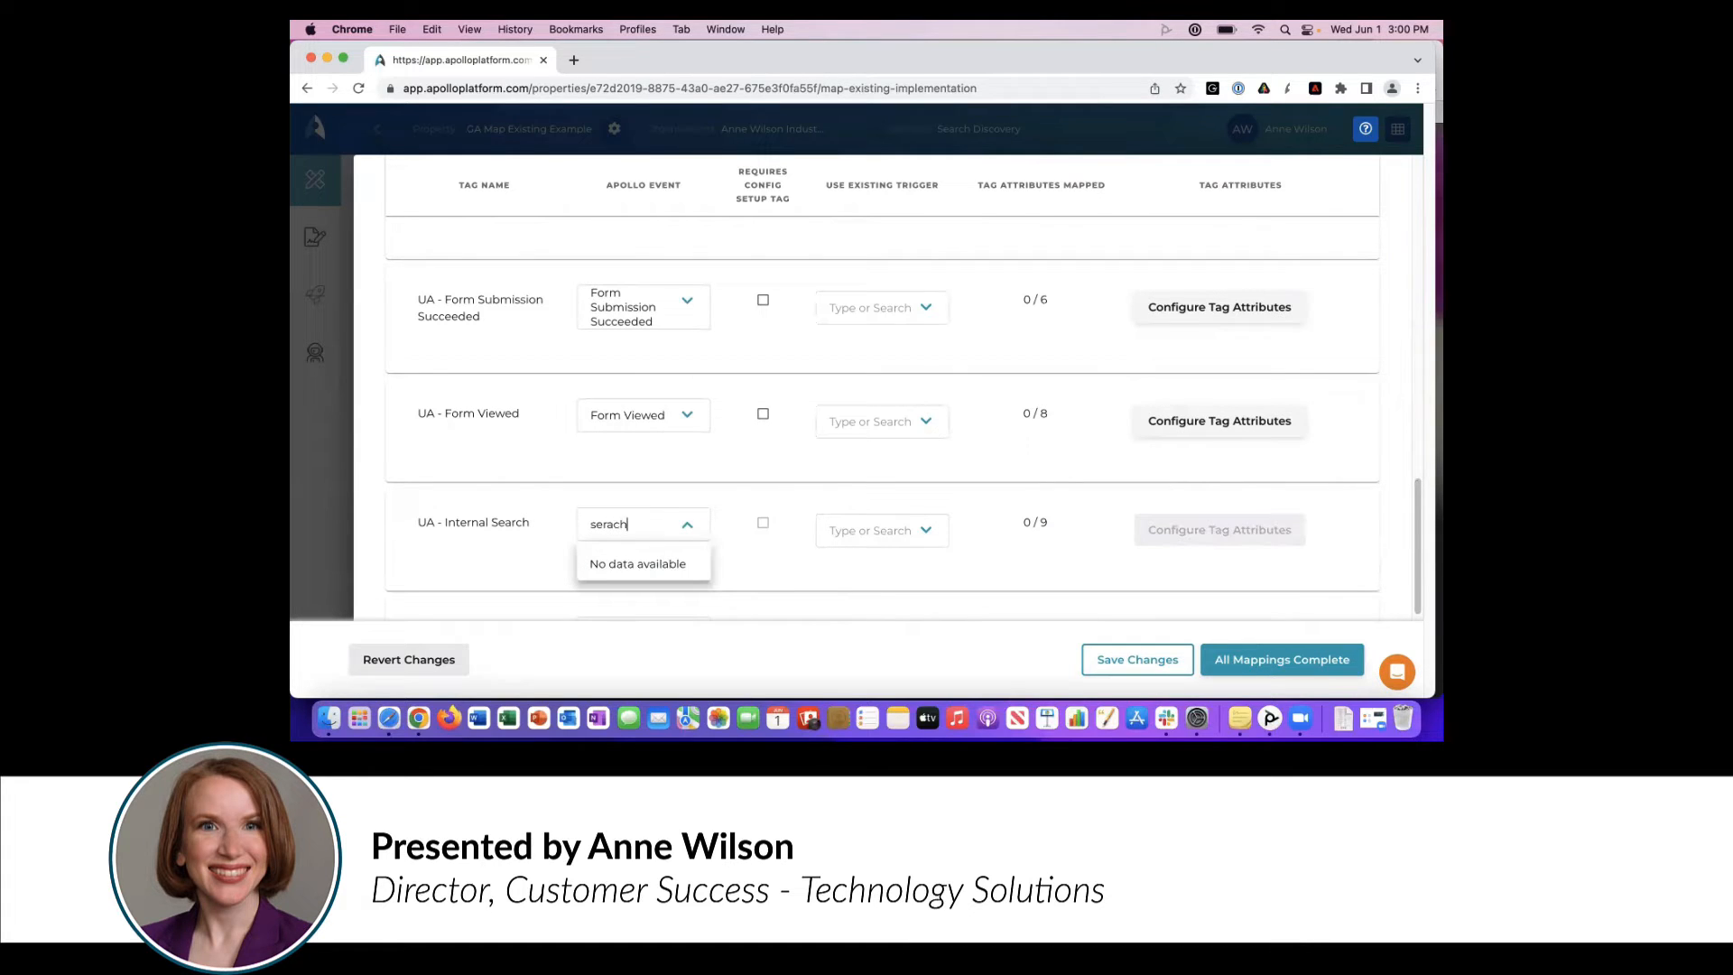
pyautogui.press('BackSpace')
pyautogui.press('BackSpace')
pyautogui.press('BackSpace')
pyautogui.press('BackSpace')
pyautogui.press('BackSpace')
pyautogui.press('BackSpace')
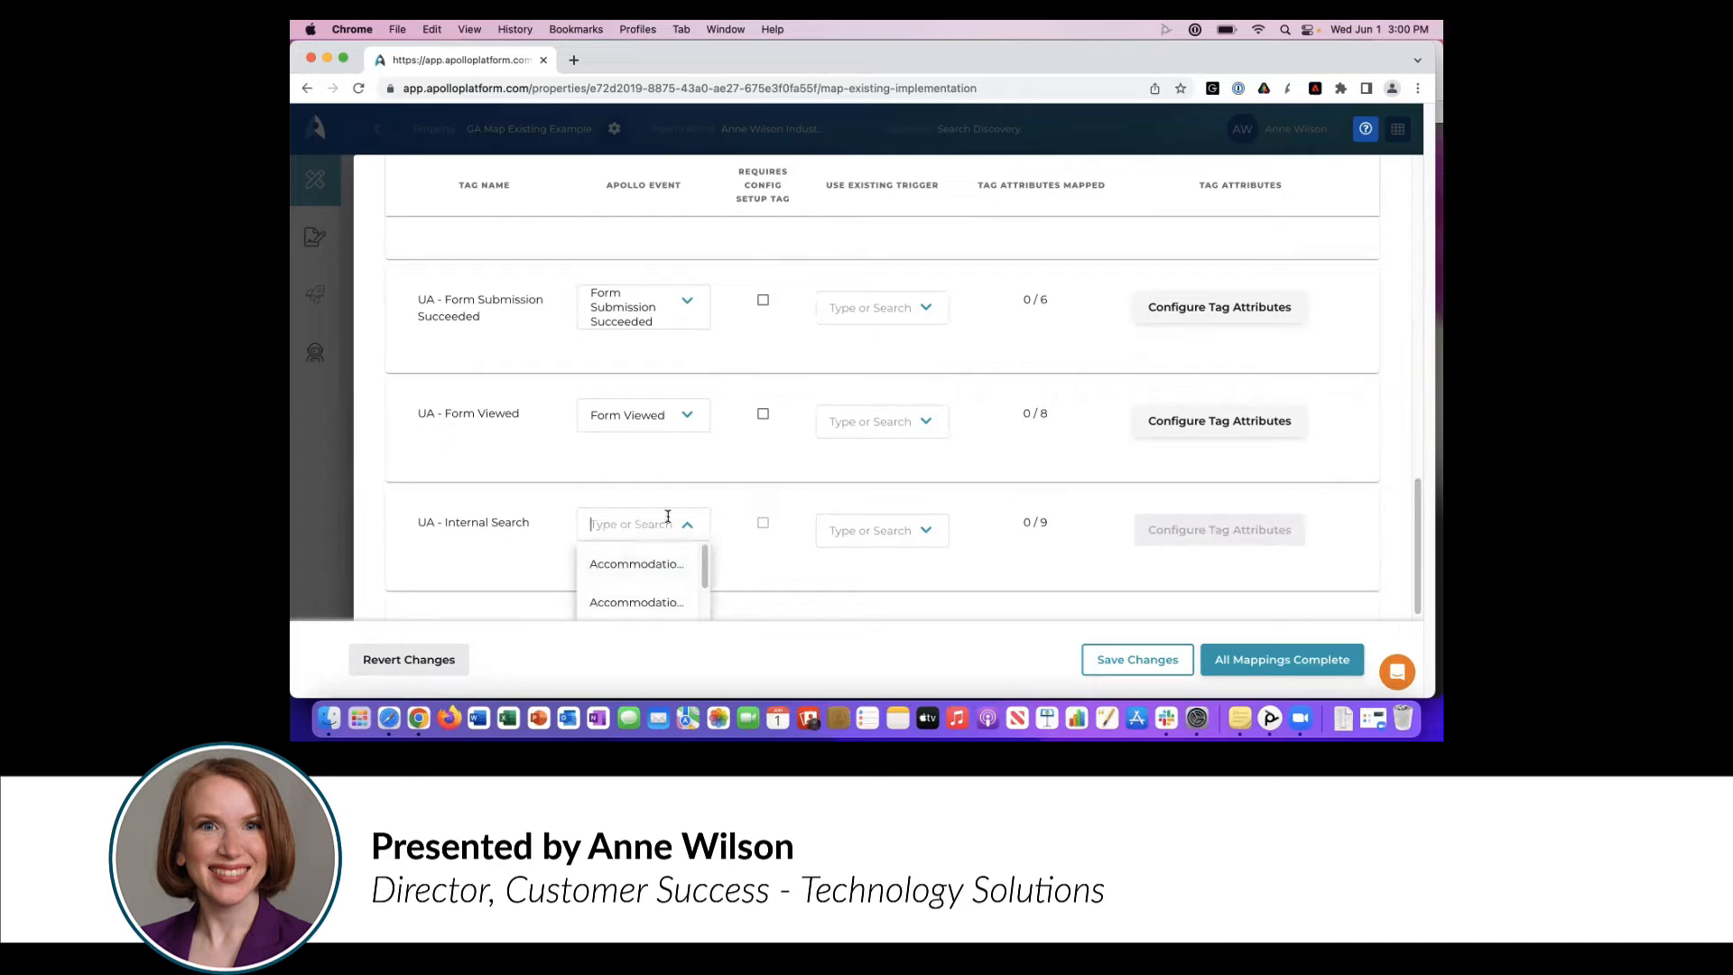
pyautogui.click(671, 493)
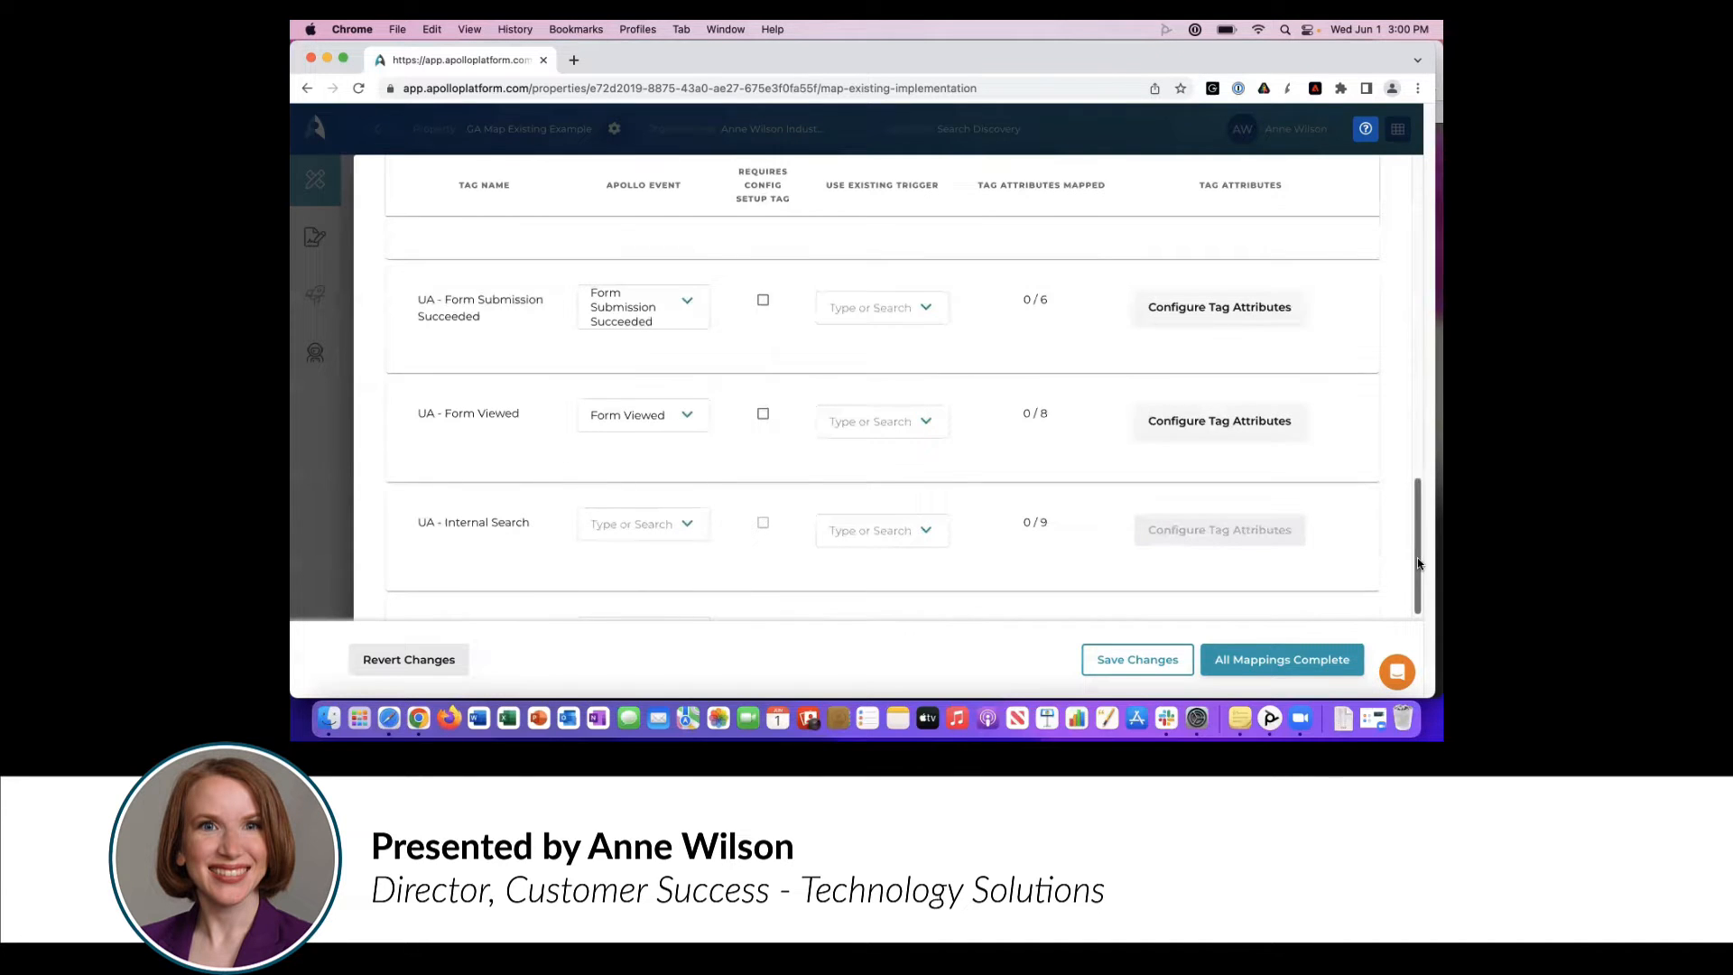
# - Assign the existing Form Submission trigger to the UA - Contact Request Completed tag
pyautogui.moveTo(1415, 559); pyautogui.dragTo(1416, 309)
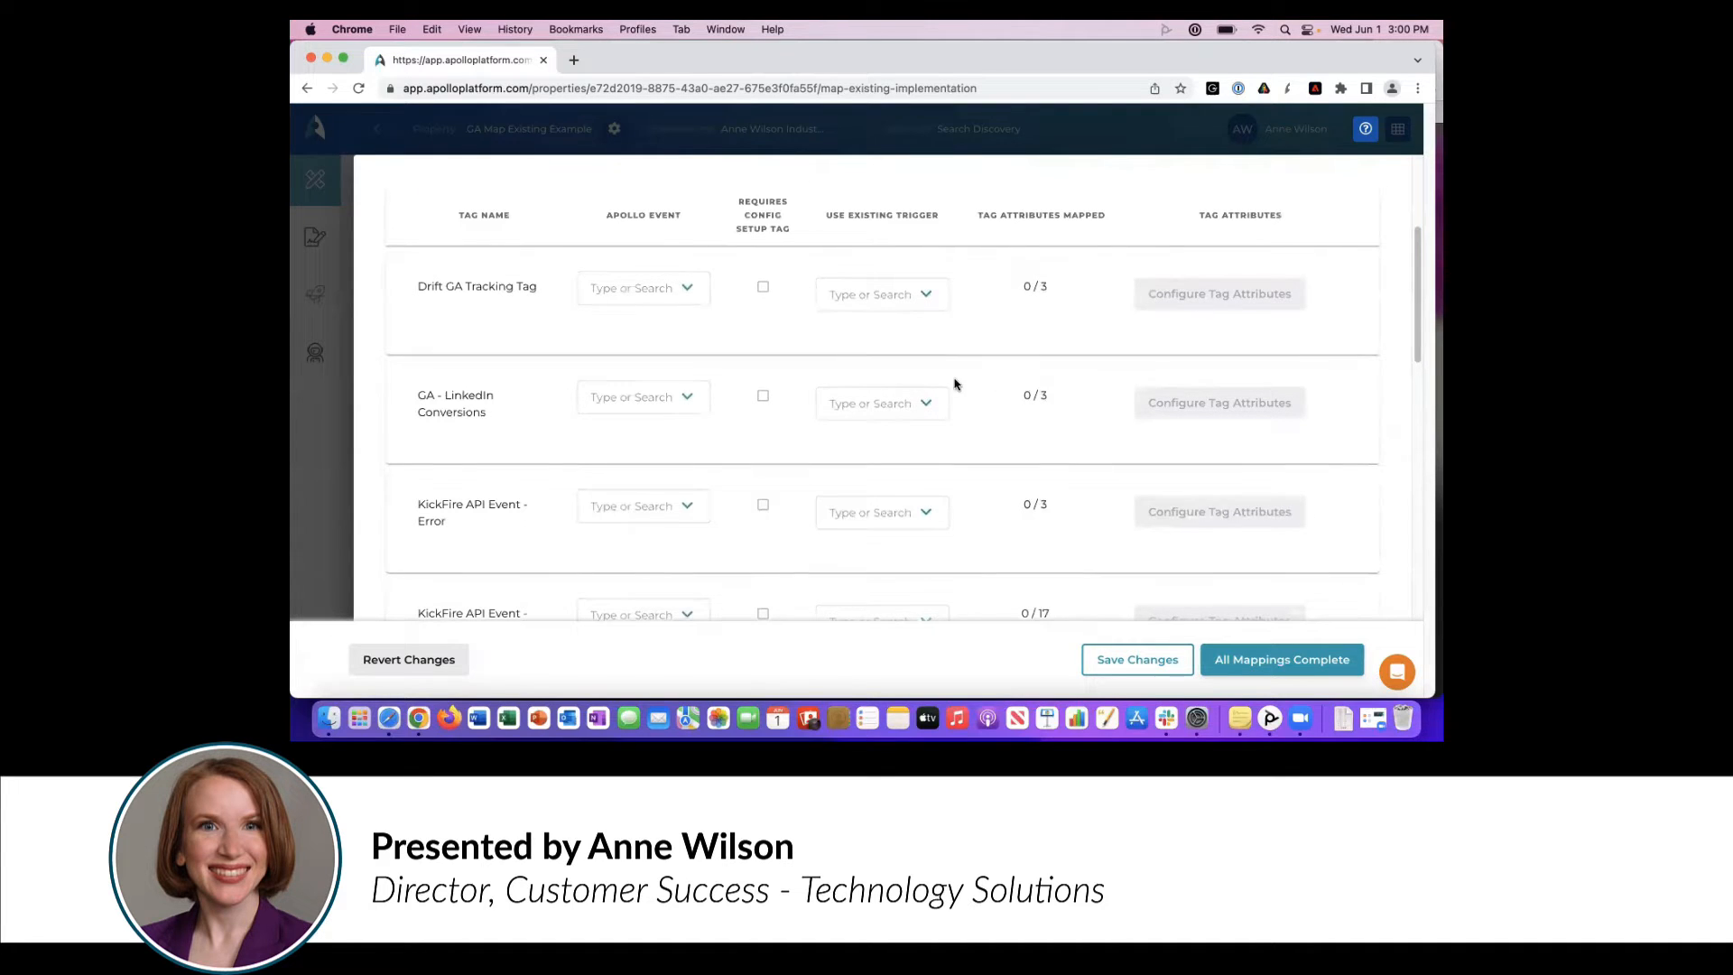
pyautogui.moveTo(1414, 282); pyautogui.dragTo(1400, 371)
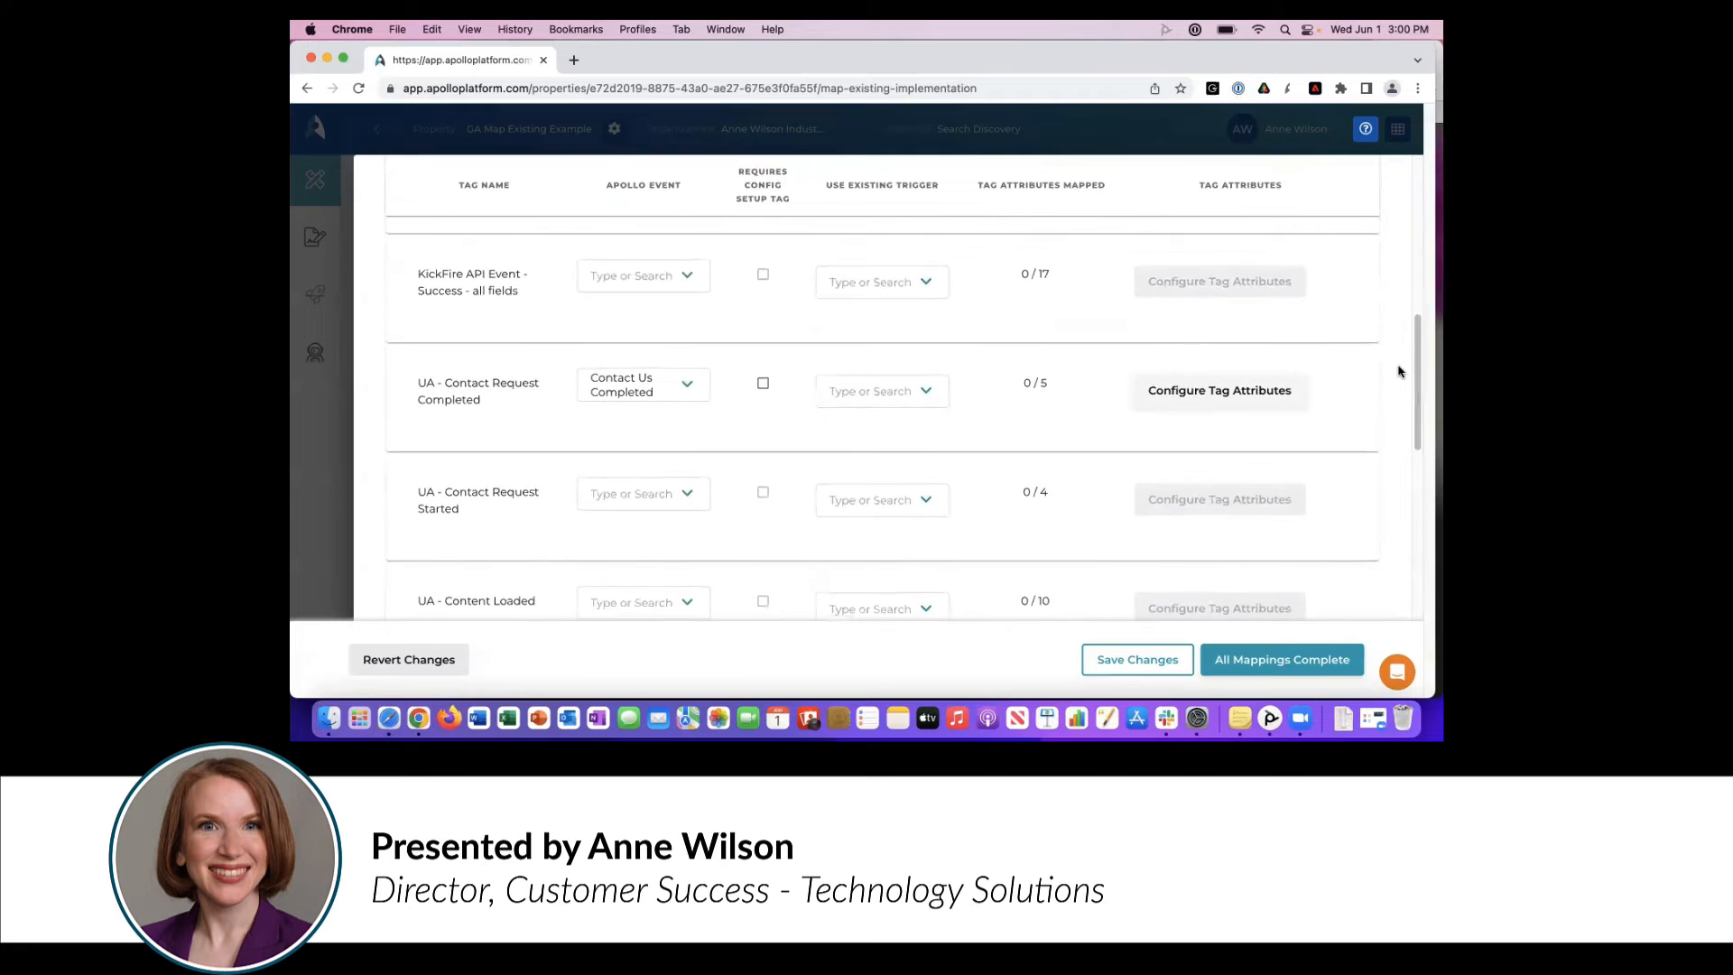
pyautogui.click(928, 390)
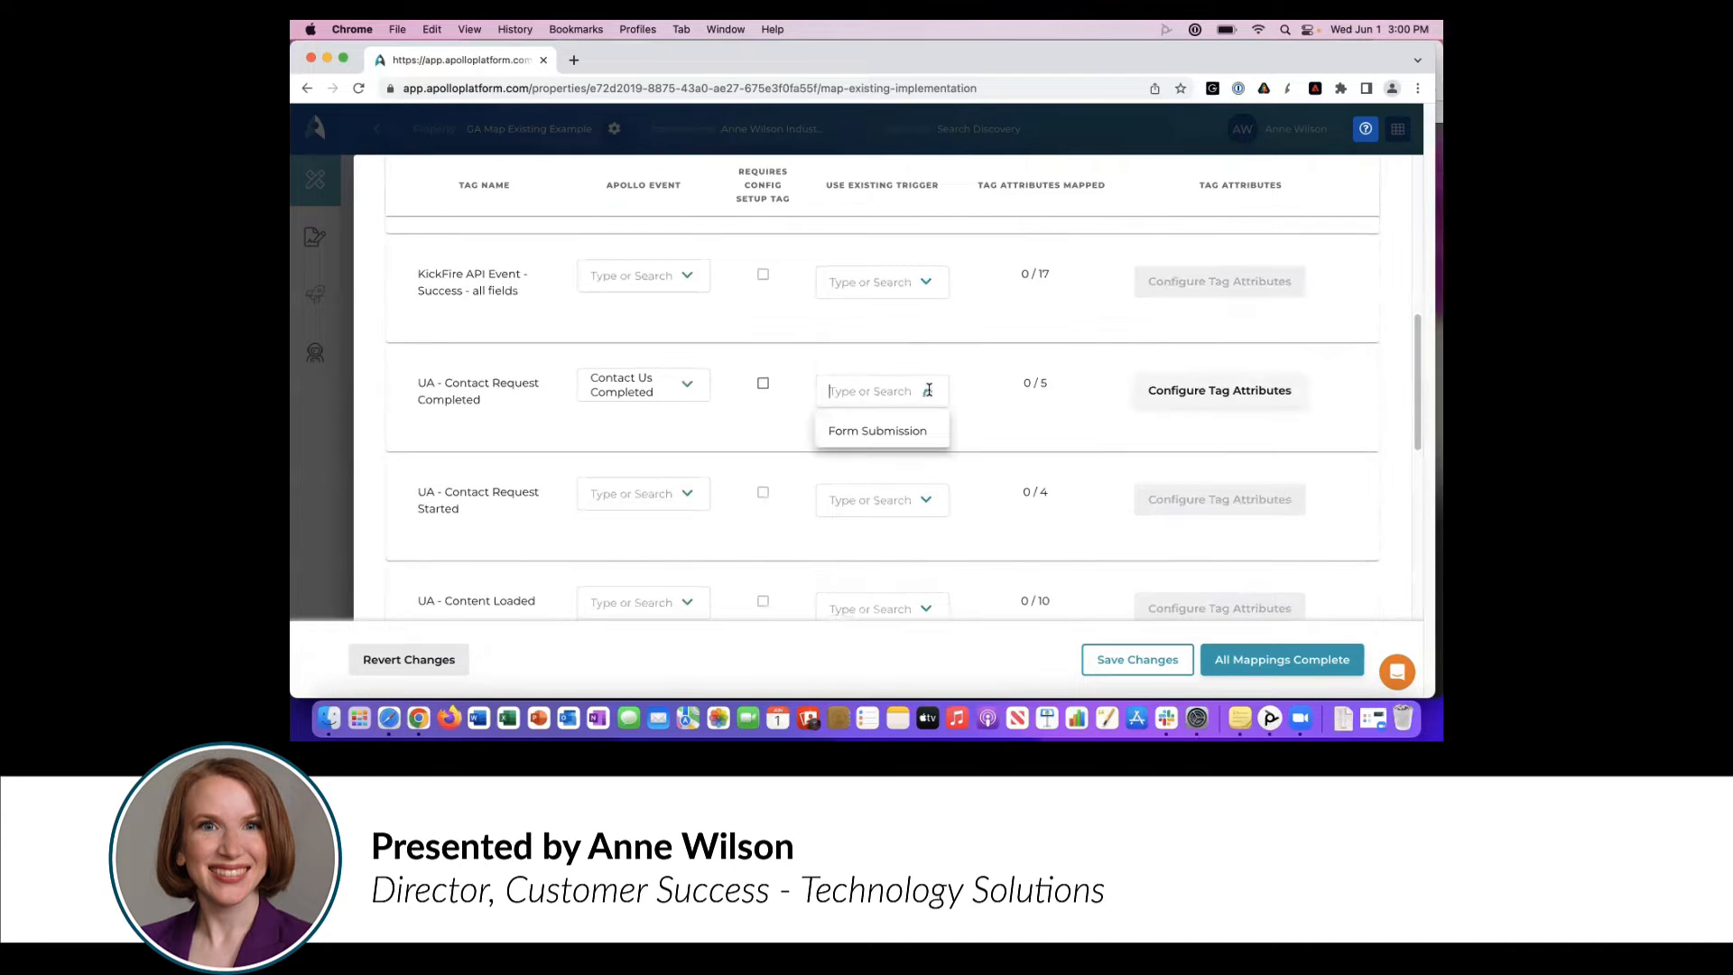
pyautogui.click(912, 432)
pyautogui.click(982, 437)
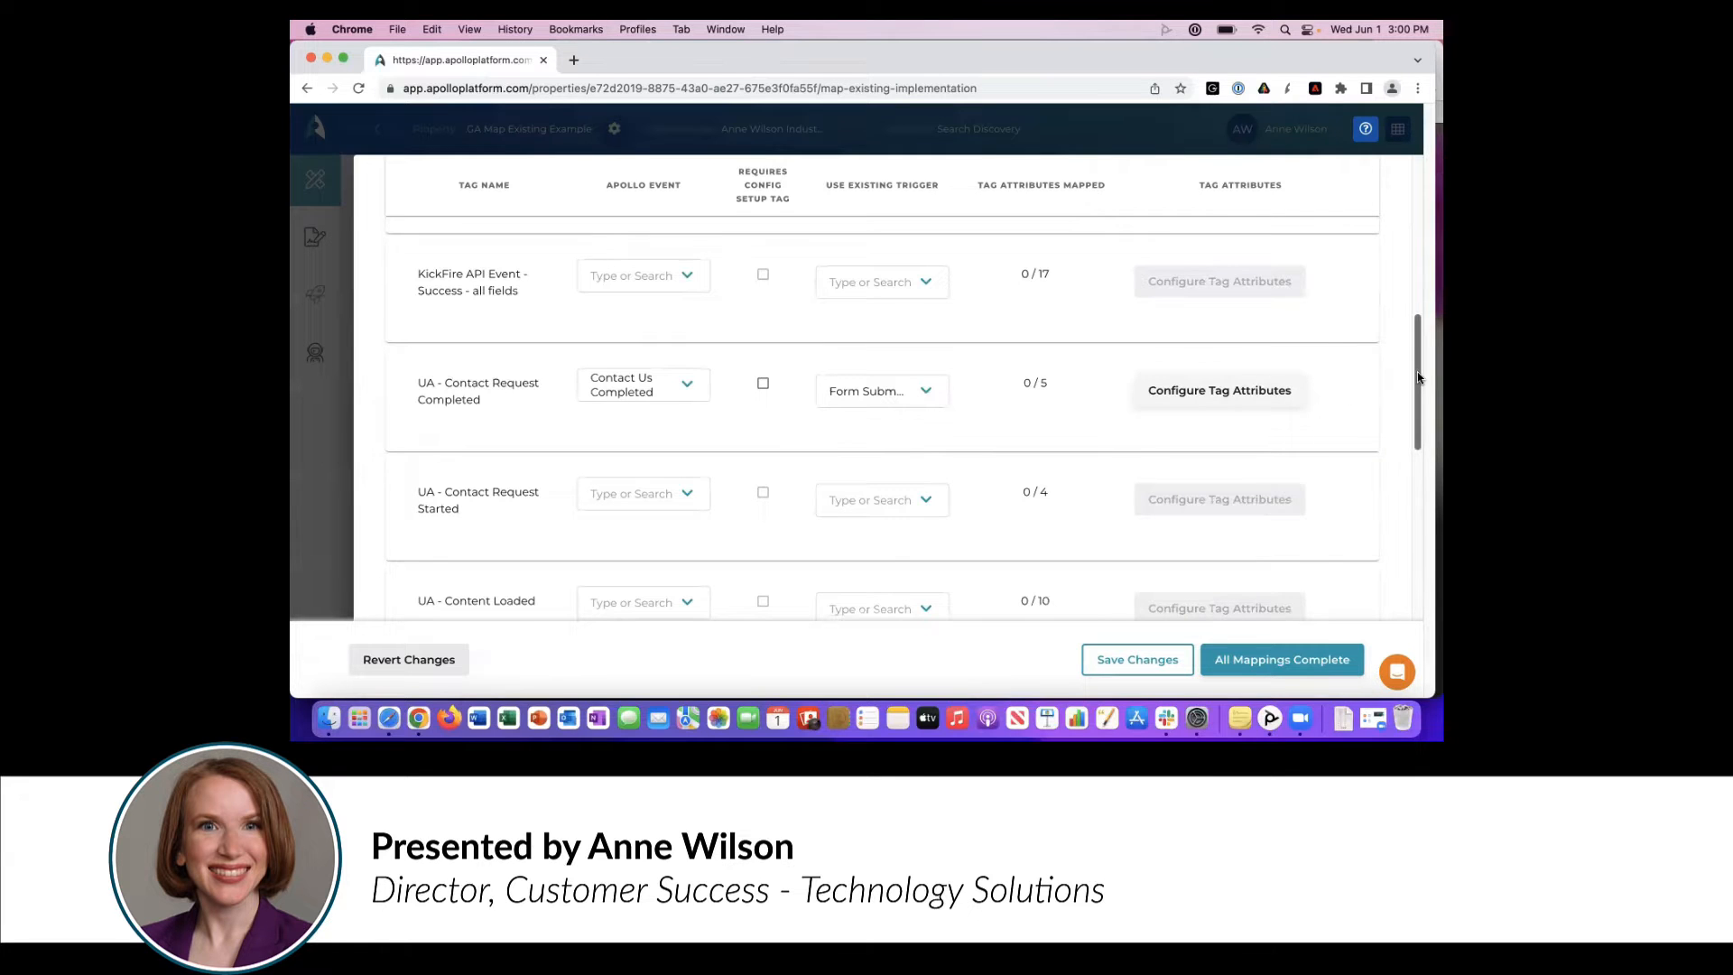
# - Assign the existing Form Started trigger to UA - Form Started and the Form Submission Failed trigger to UA - Form Submission Failed
pyautogui.moveTo(1418, 376); pyautogui.dragTo(1408, 449)
pyautogui.click(858, 422)
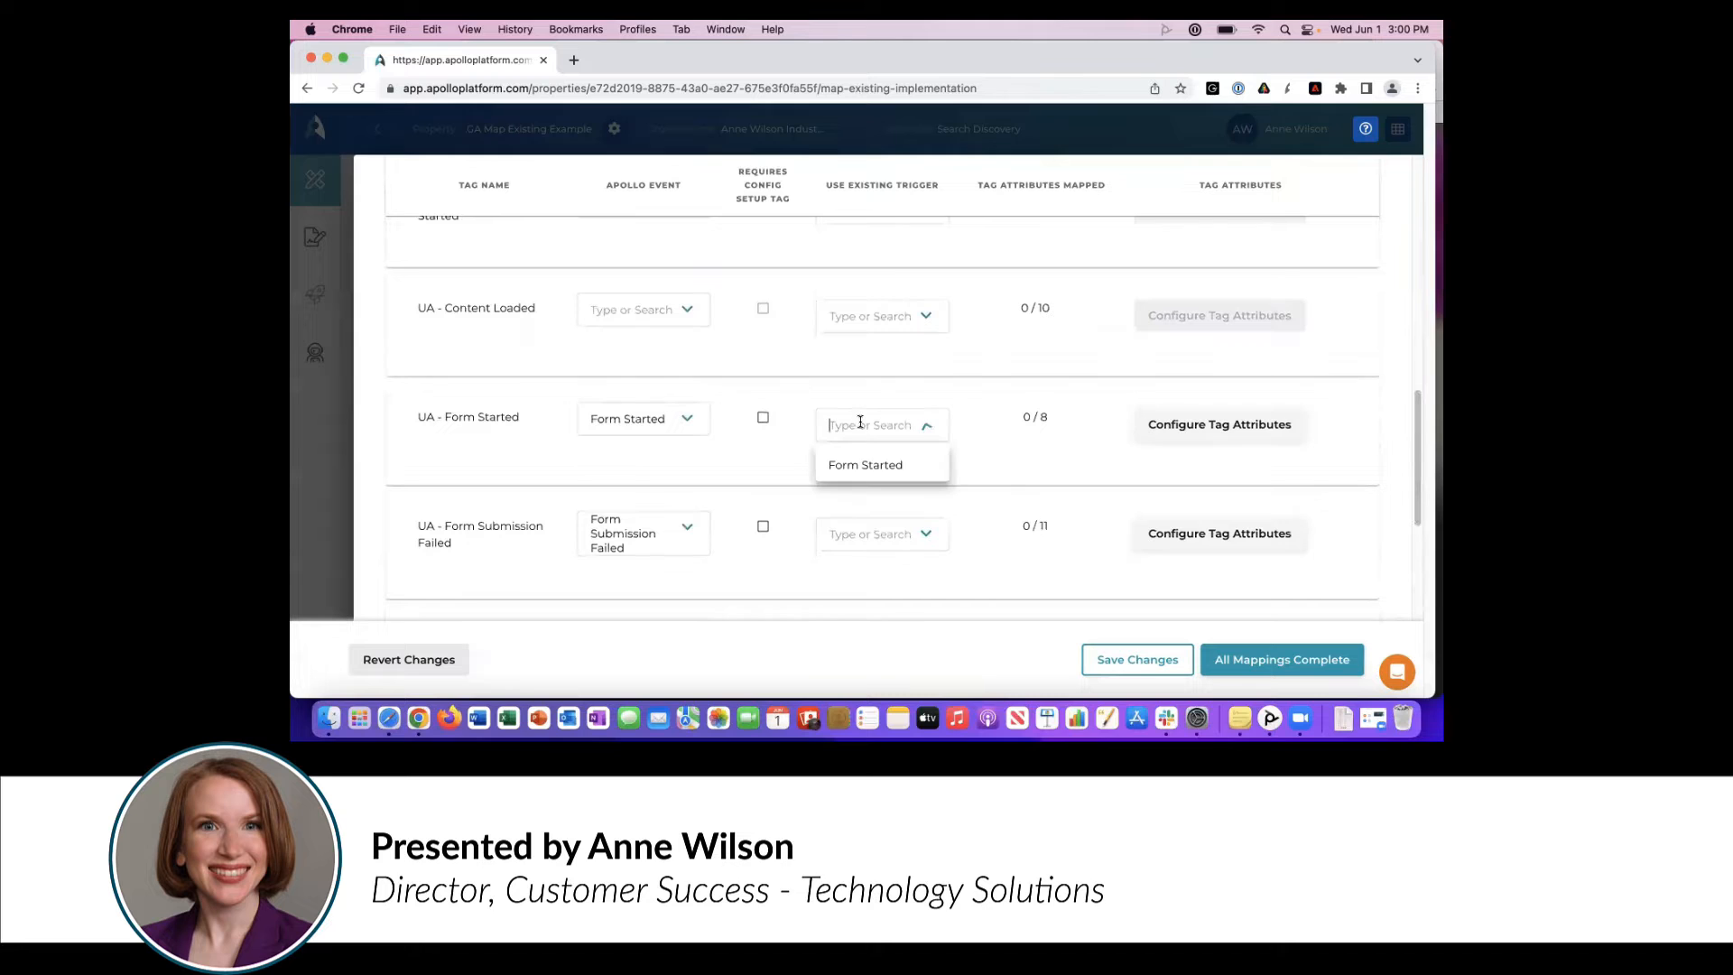
pyautogui.click(864, 465)
pyautogui.click(874, 524)
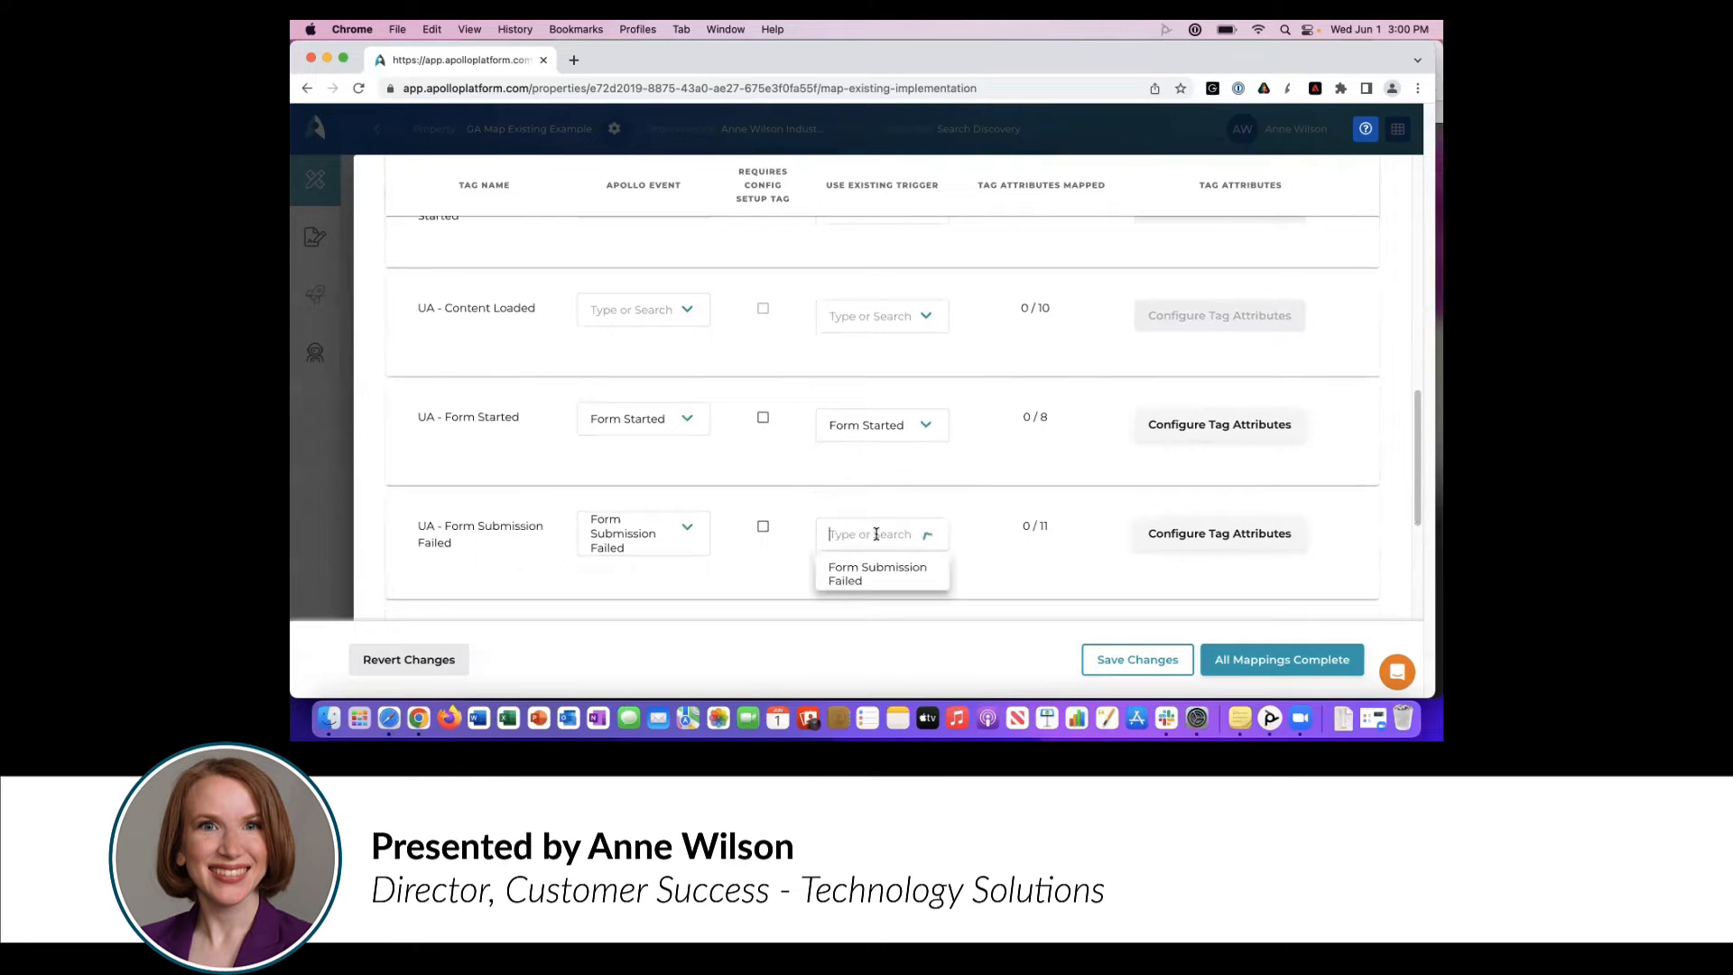
pyautogui.click(870, 570)
pyautogui.scroll(-5, 1419, 486)
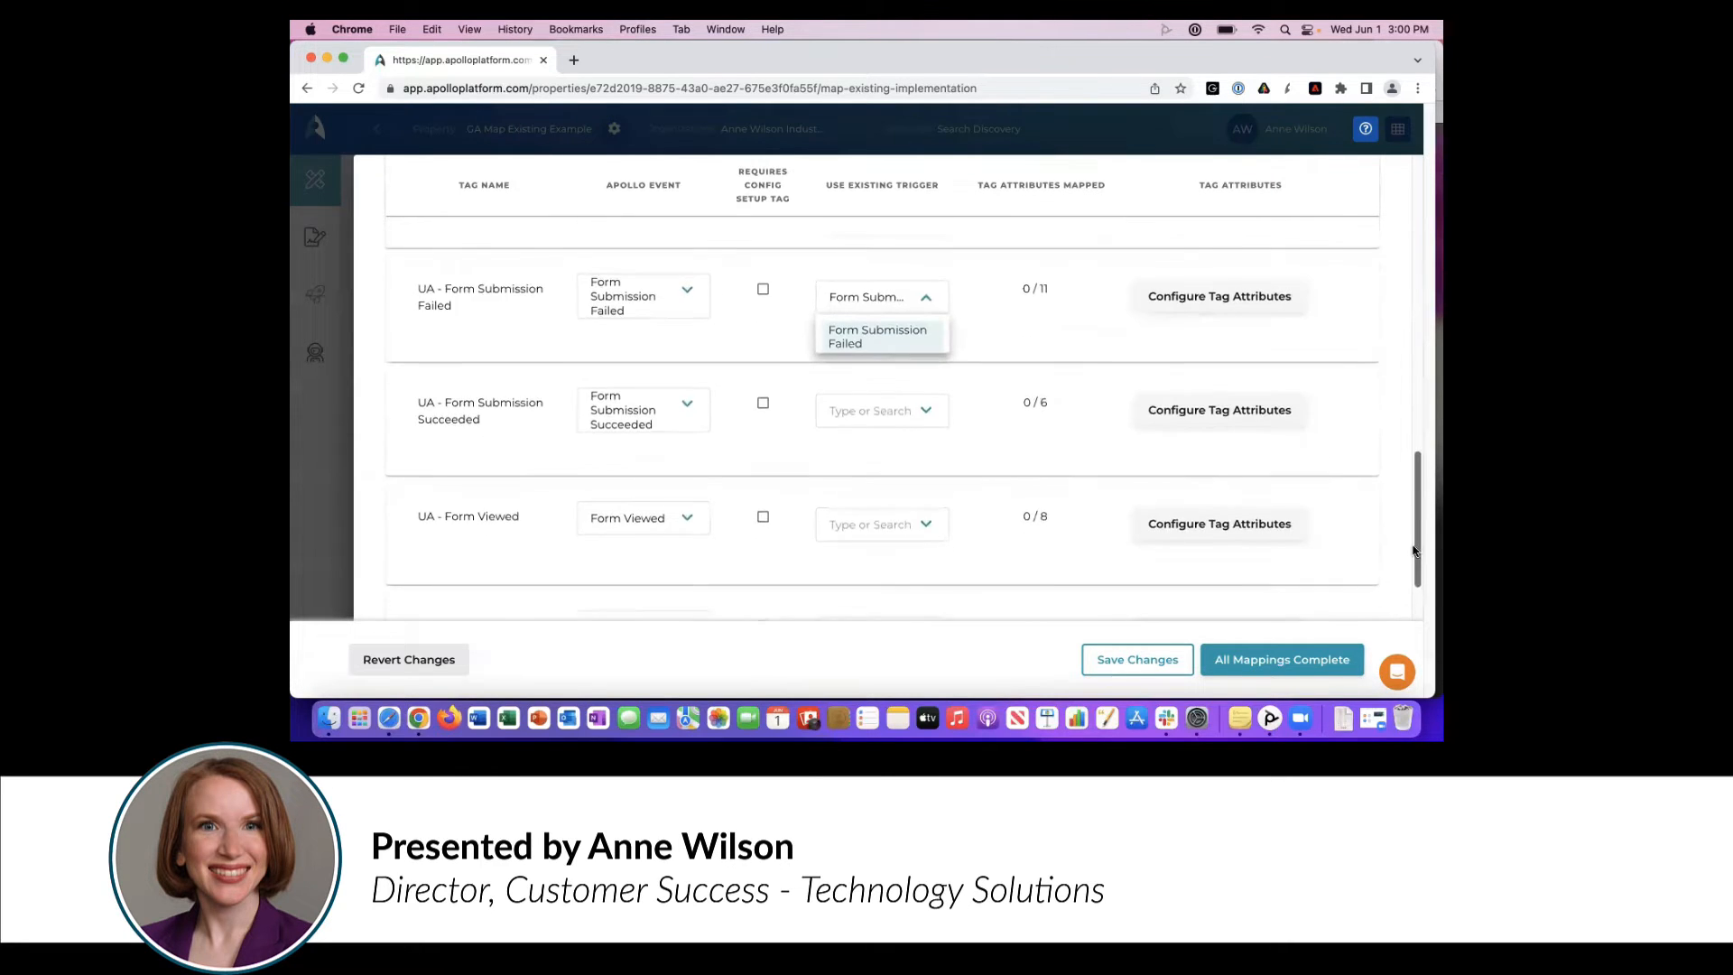
# - Assign the existing Form Submission trigger to UA - Form Submission Succeeded and the Form Viewed trigger to UA - Form Viewed
pyautogui.click(908, 343)
pyautogui.click(899, 386)
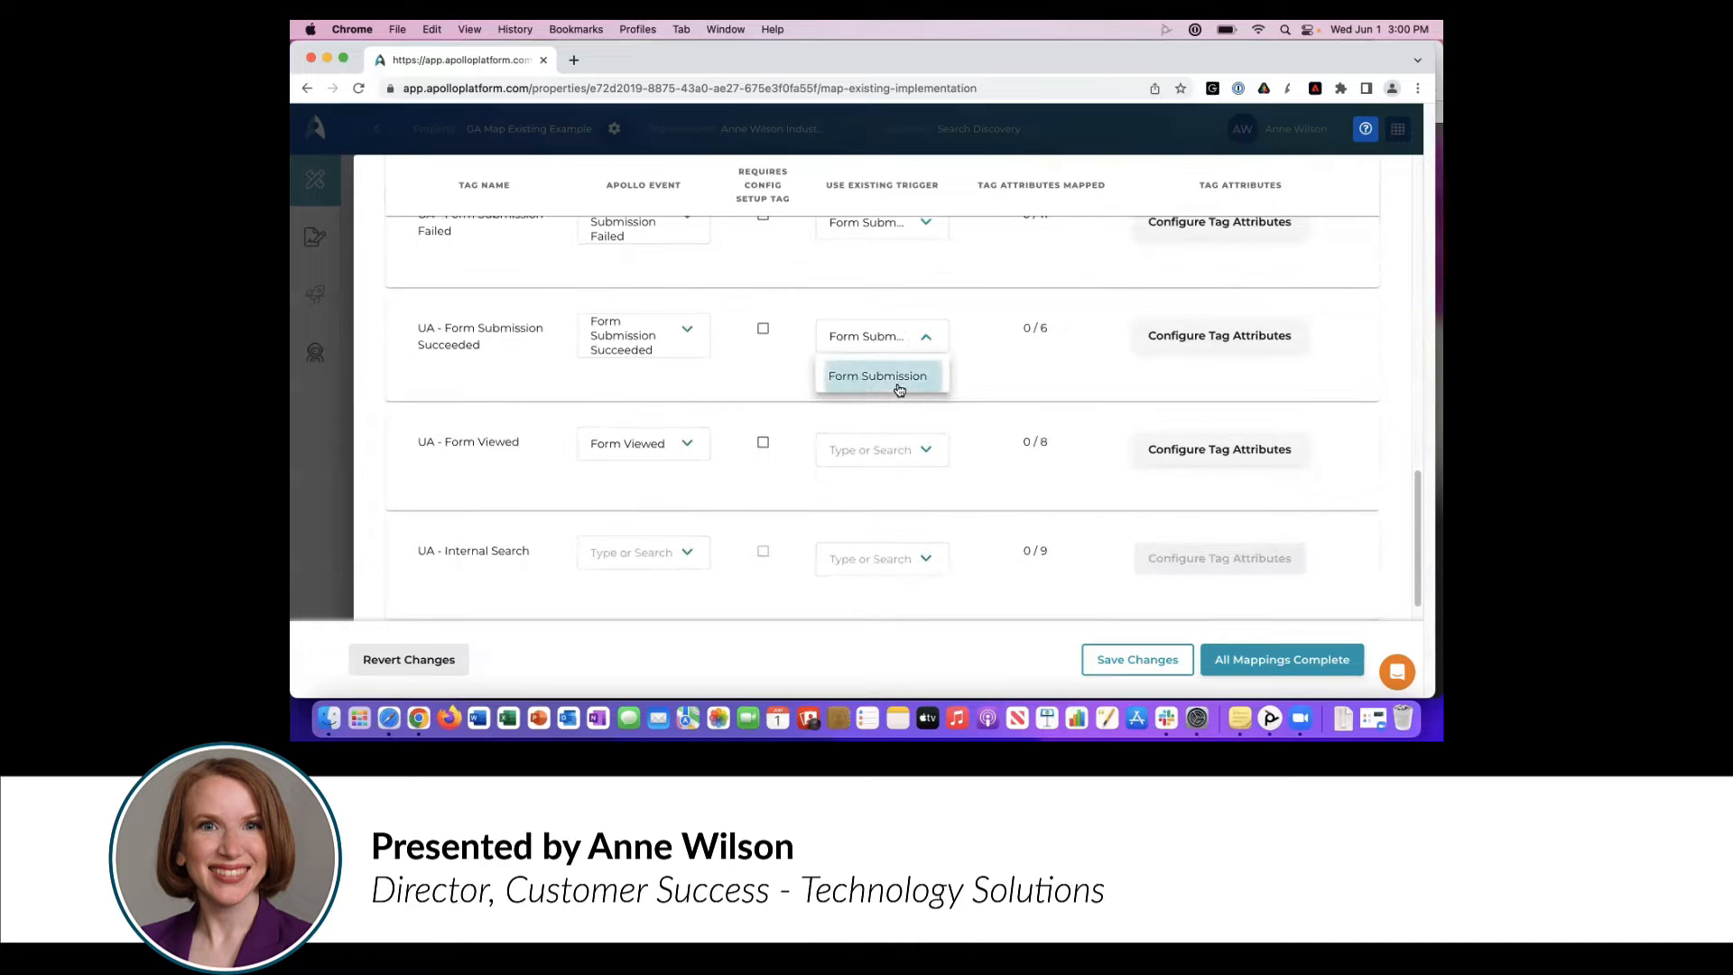
pyautogui.click(914, 458)
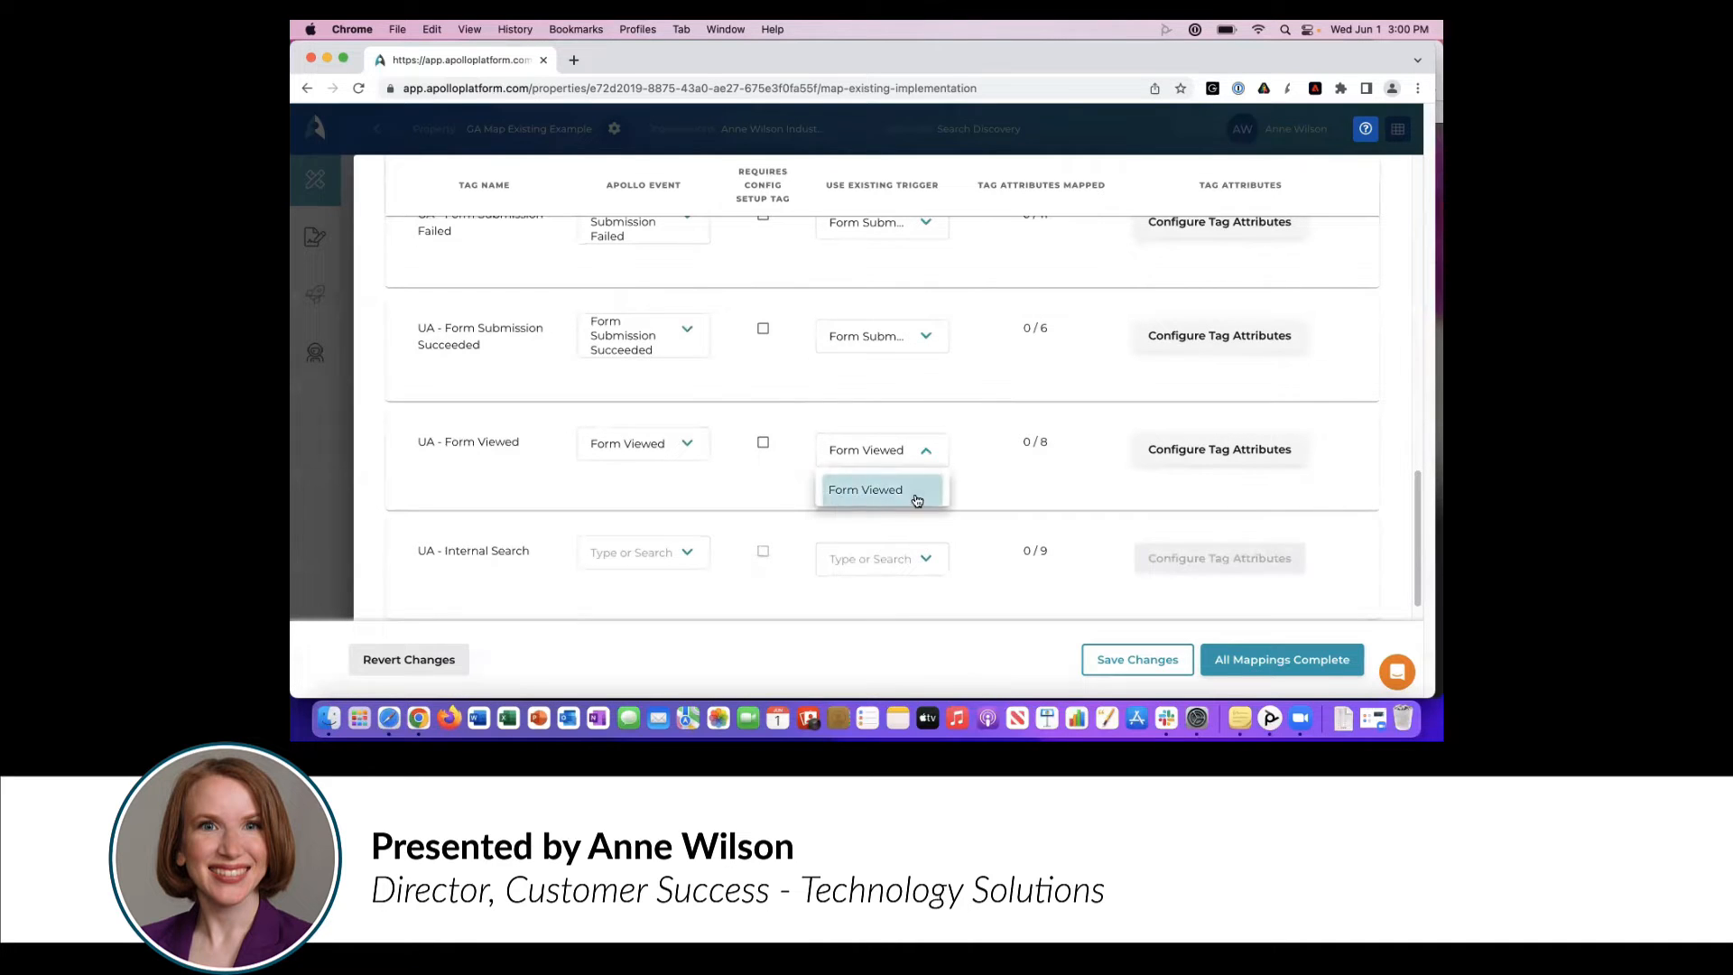
pyautogui.click(914, 494)
# - Open the tag attribute configuration for the UA - Contact Request Completed tag
pyautogui.moveTo(1417, 541); pyautogui.dragTo(1403, 258)
pyautogui.scroll(-5, 1398, 298)
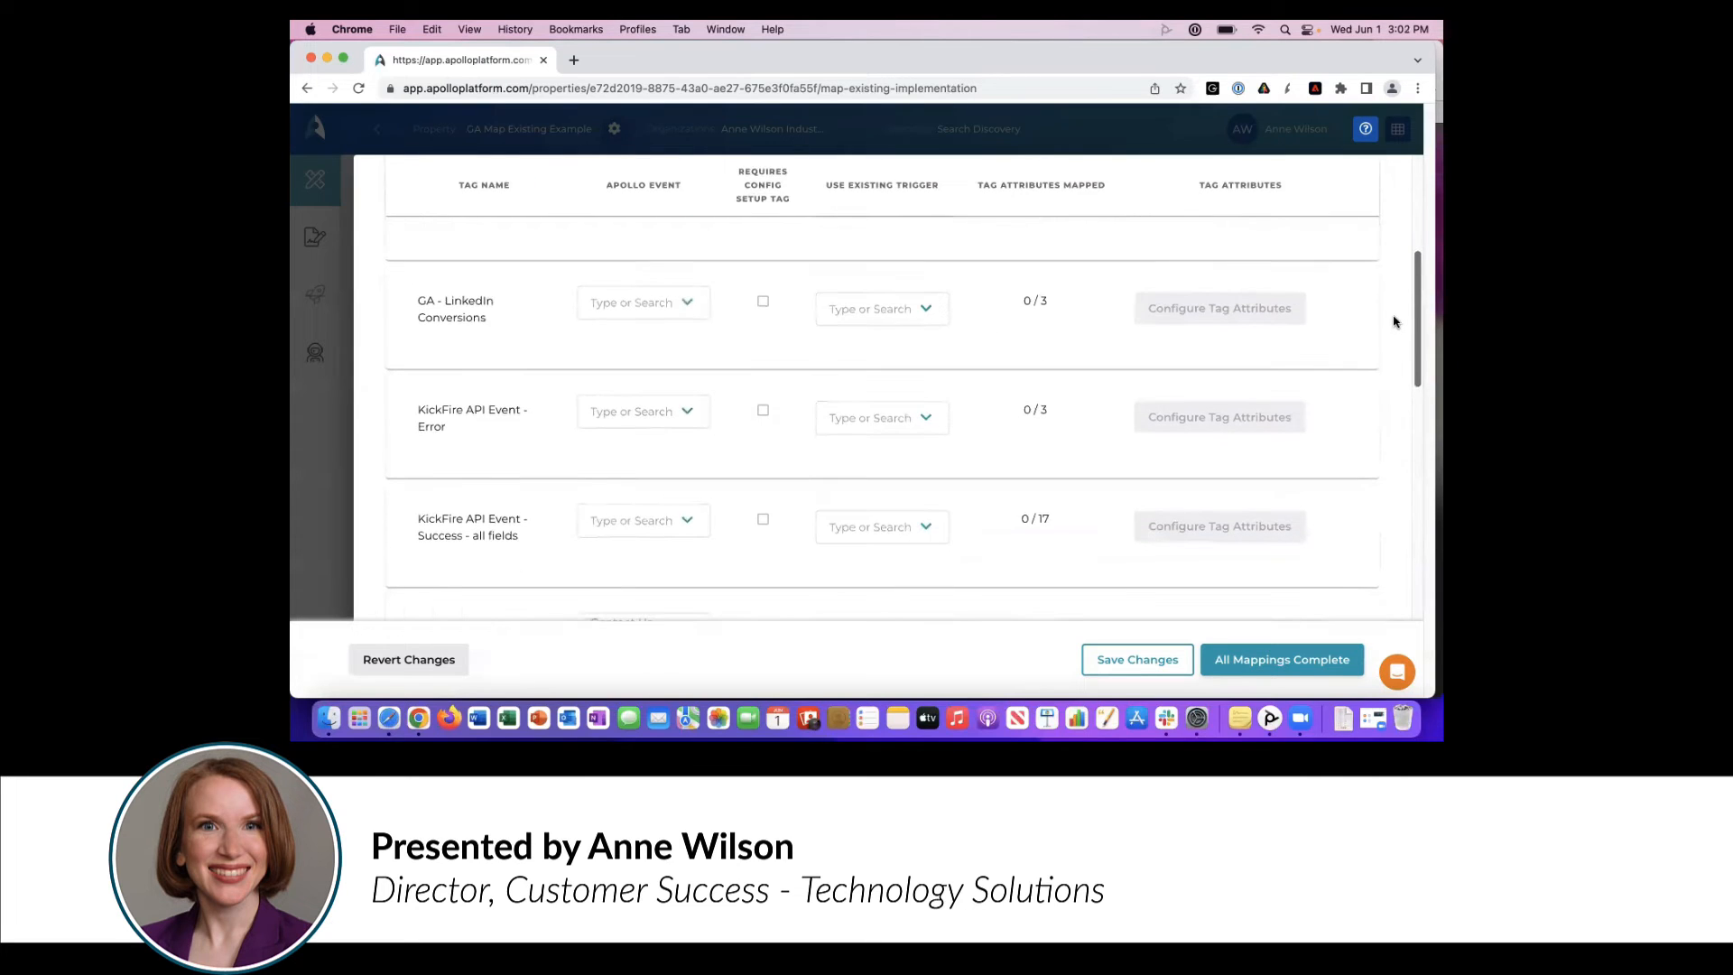
pyautogui.scroll(-10, 1393, 321)
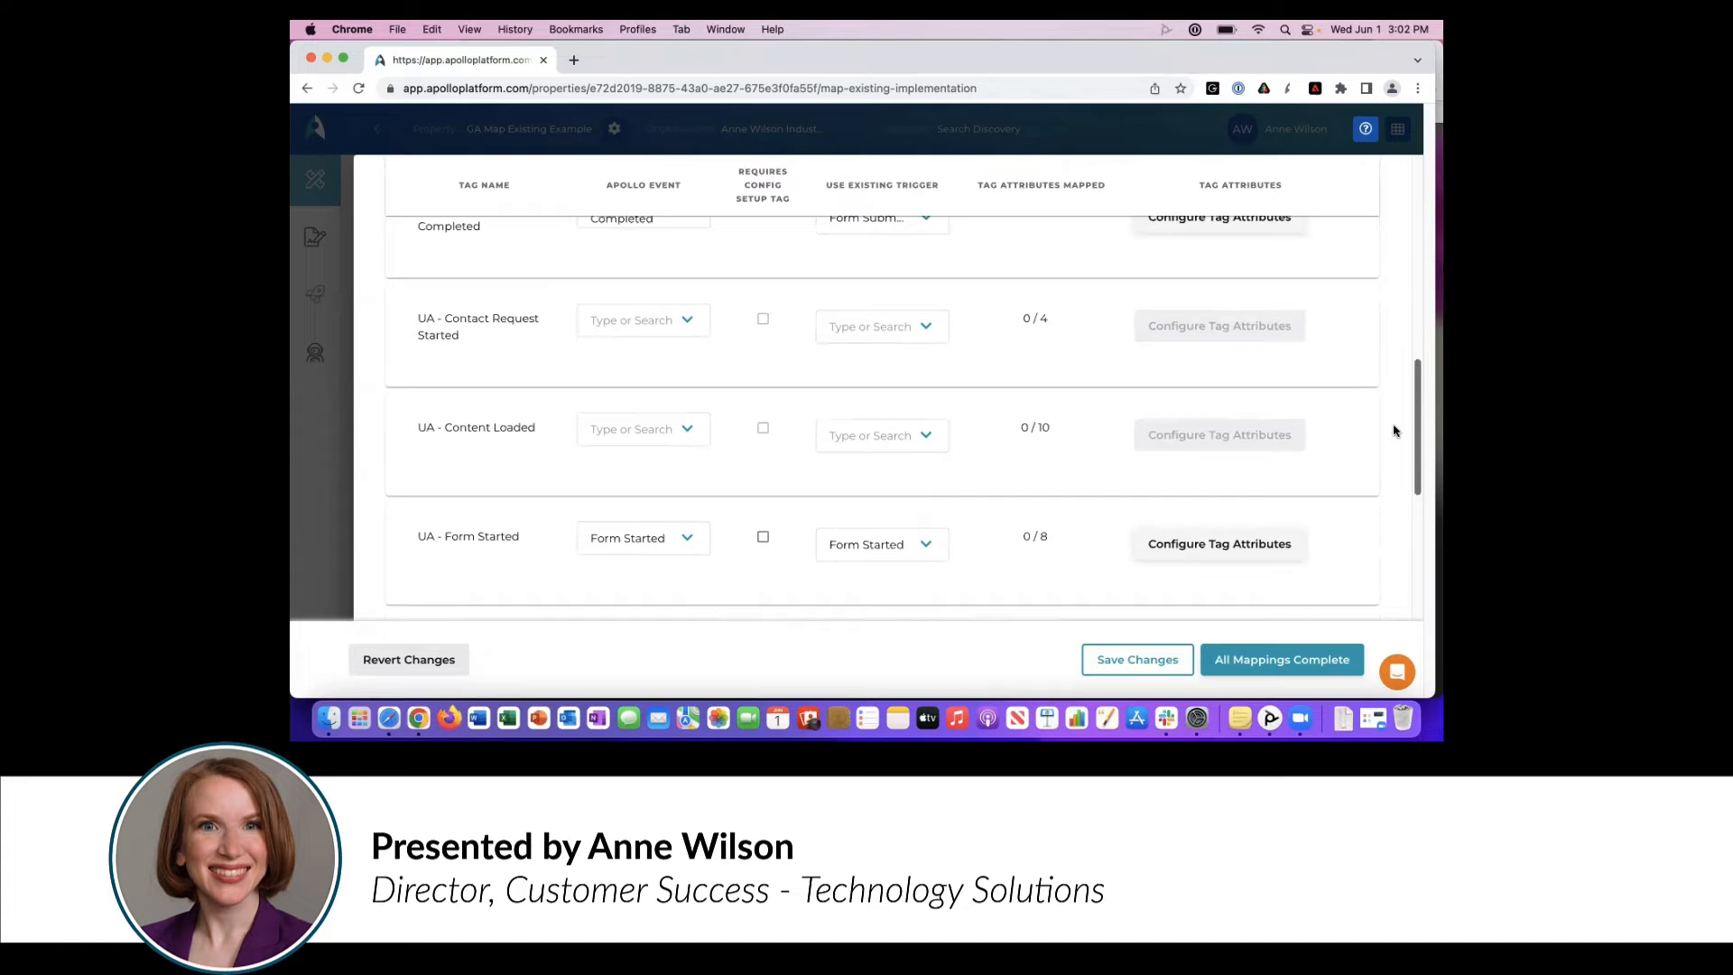
pyautogui.scroll(15, 1393, 430)
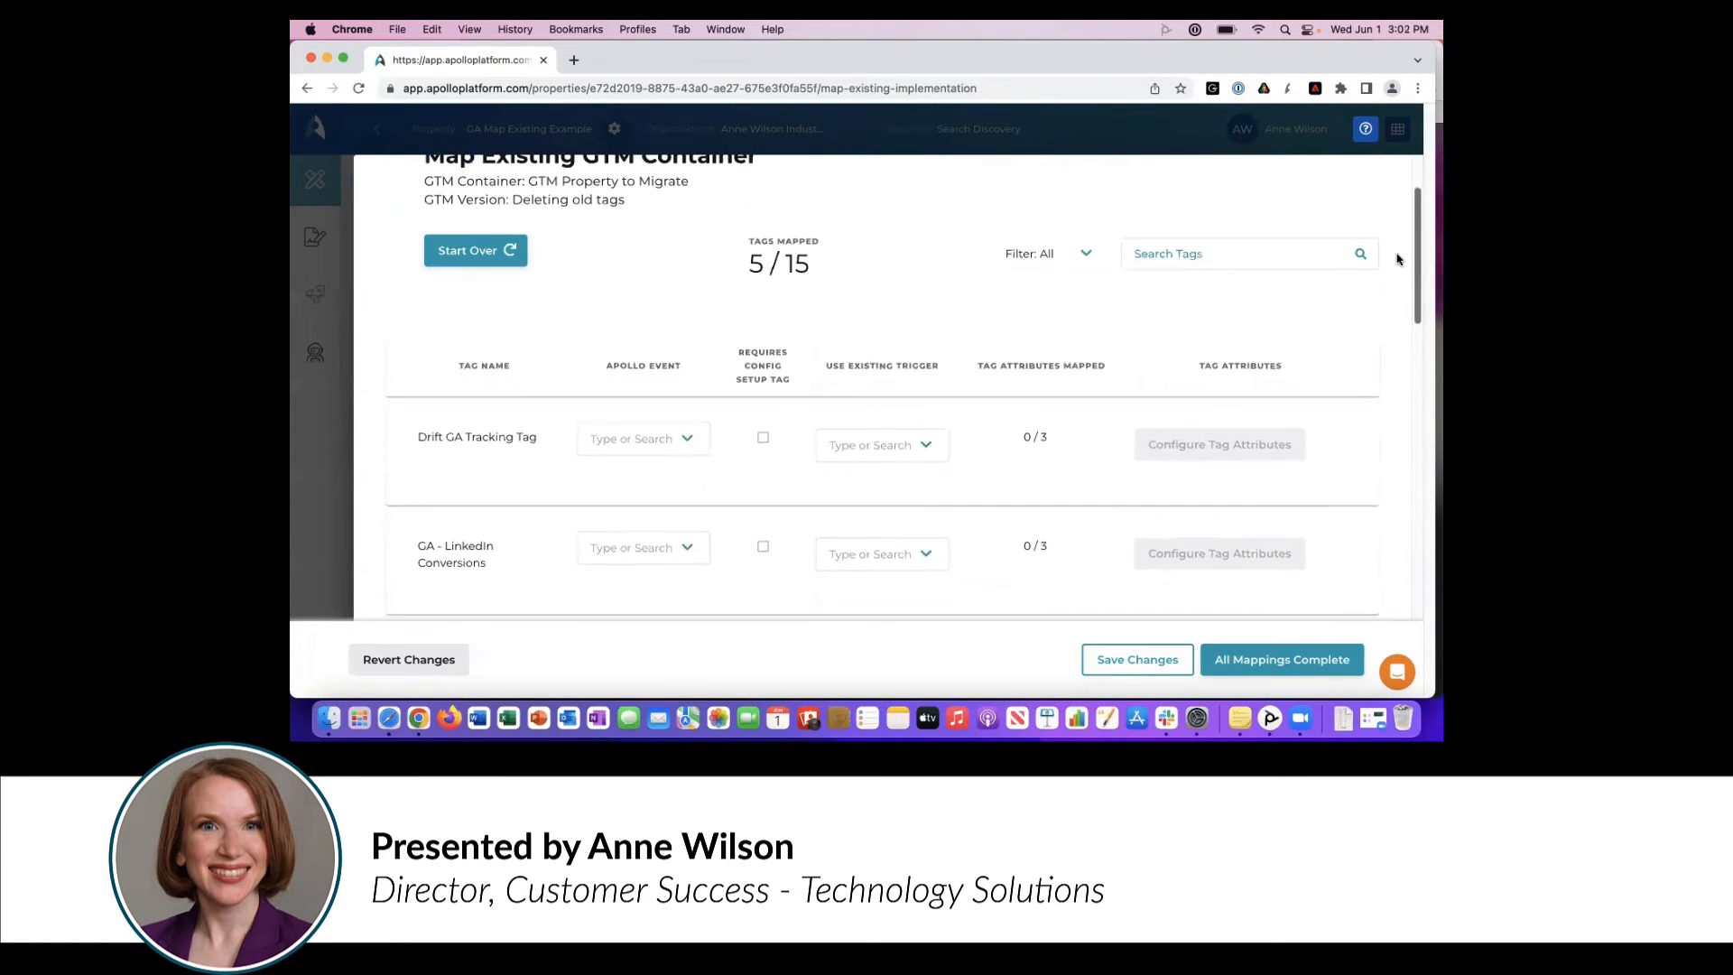
pyautogui.scroll(-10, 1397, 259)
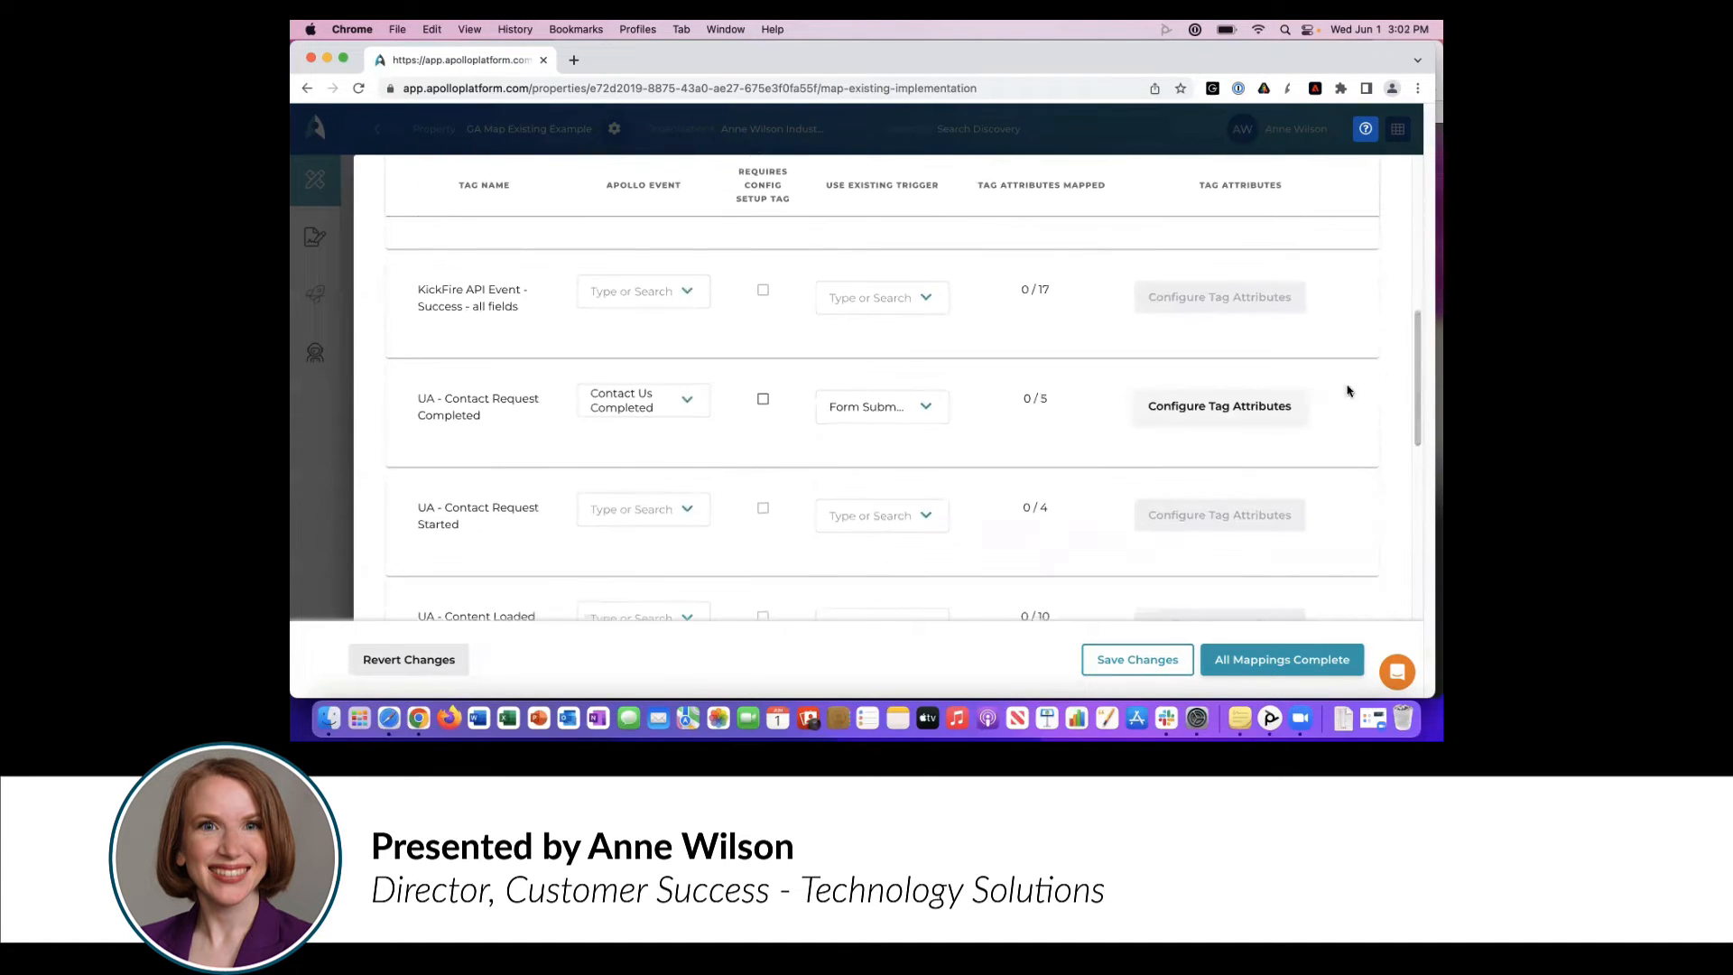
pyautogui.click(1229, 413)
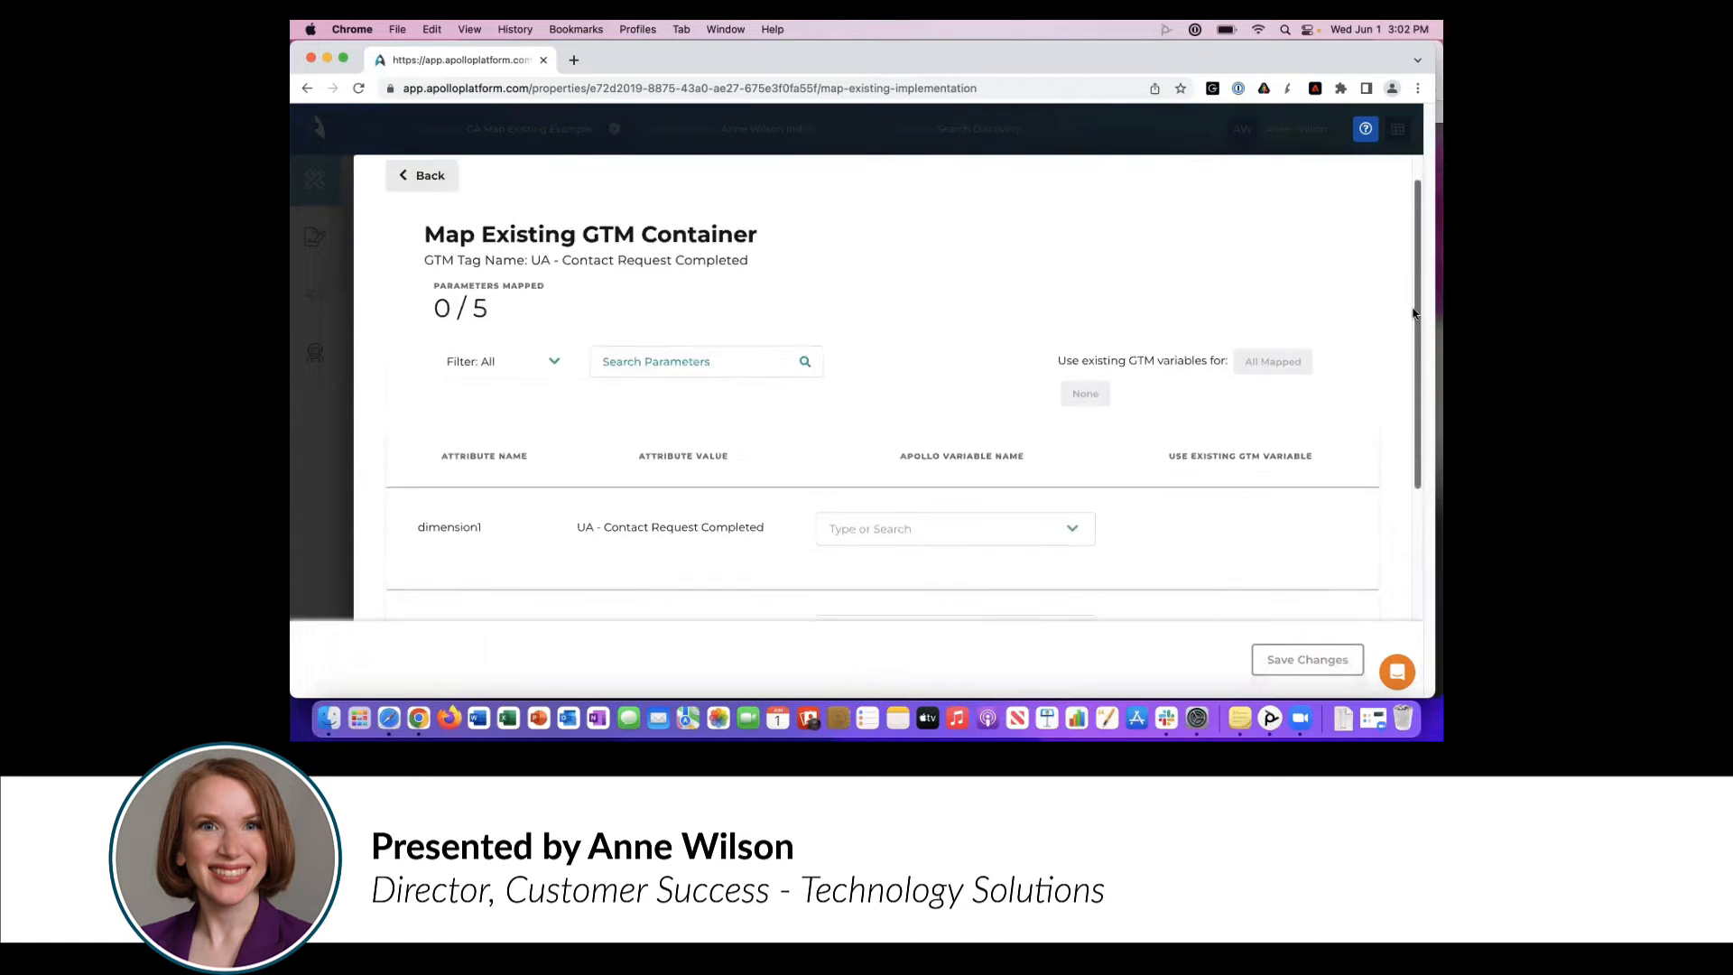
pyautogui.scroll(-3, 1406, 349)
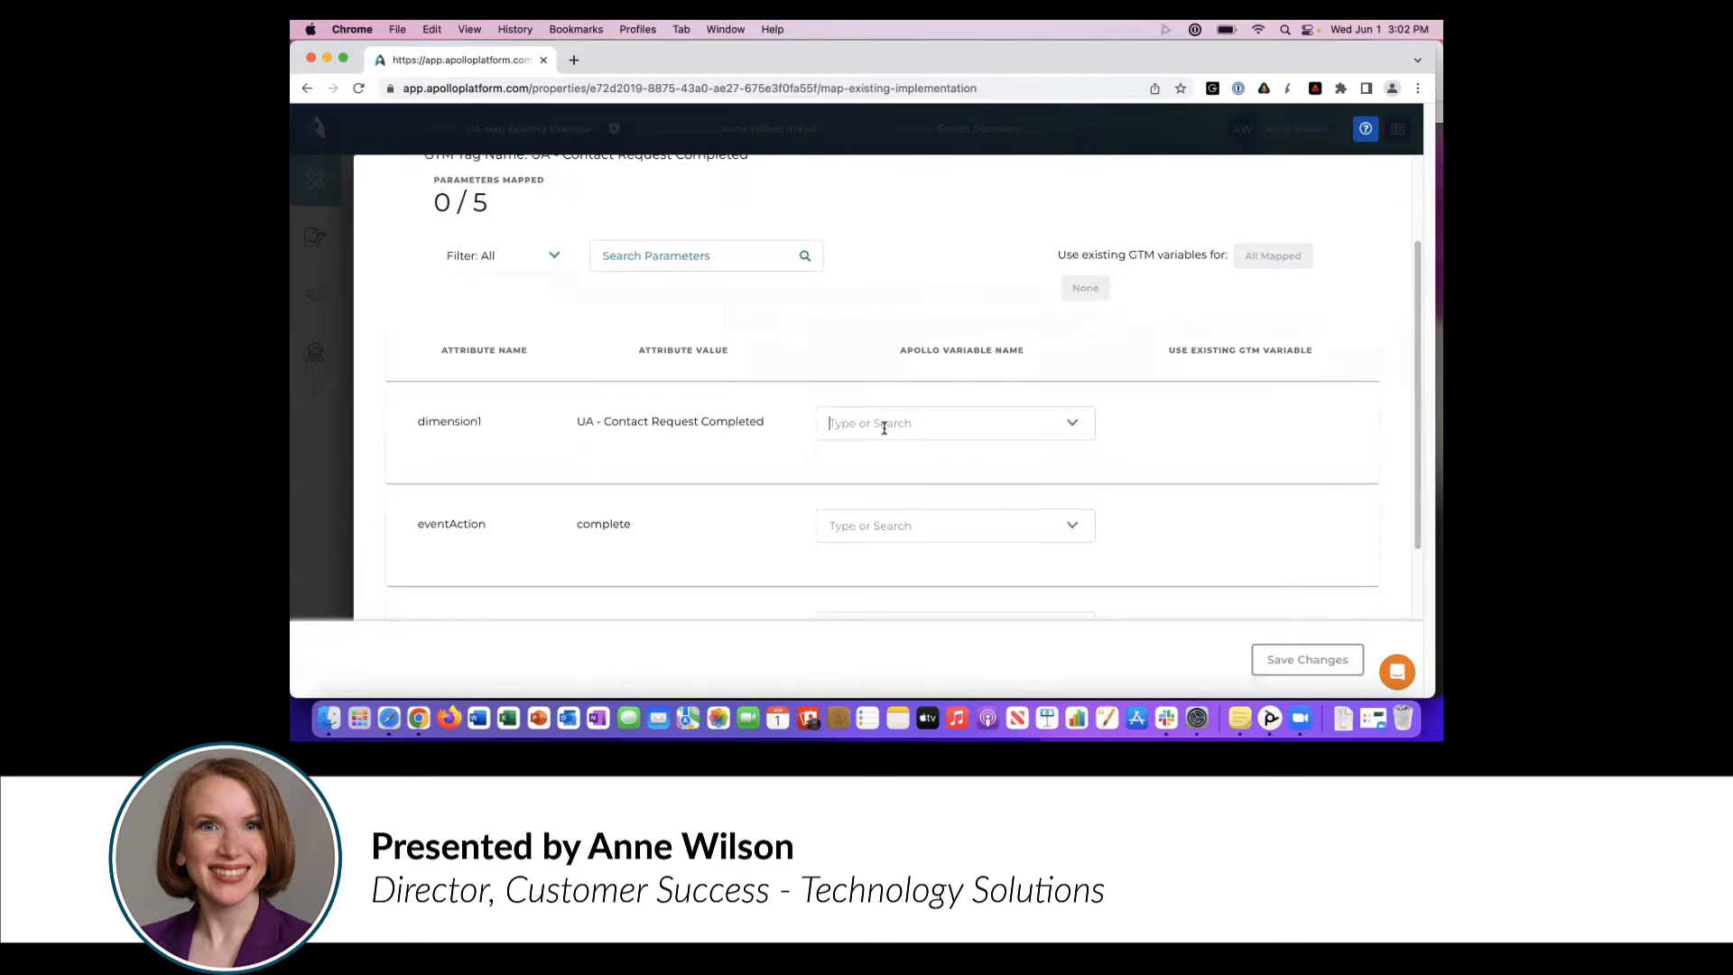
pyautogui.click(883, 428)
pyautogui.click(868, 399)
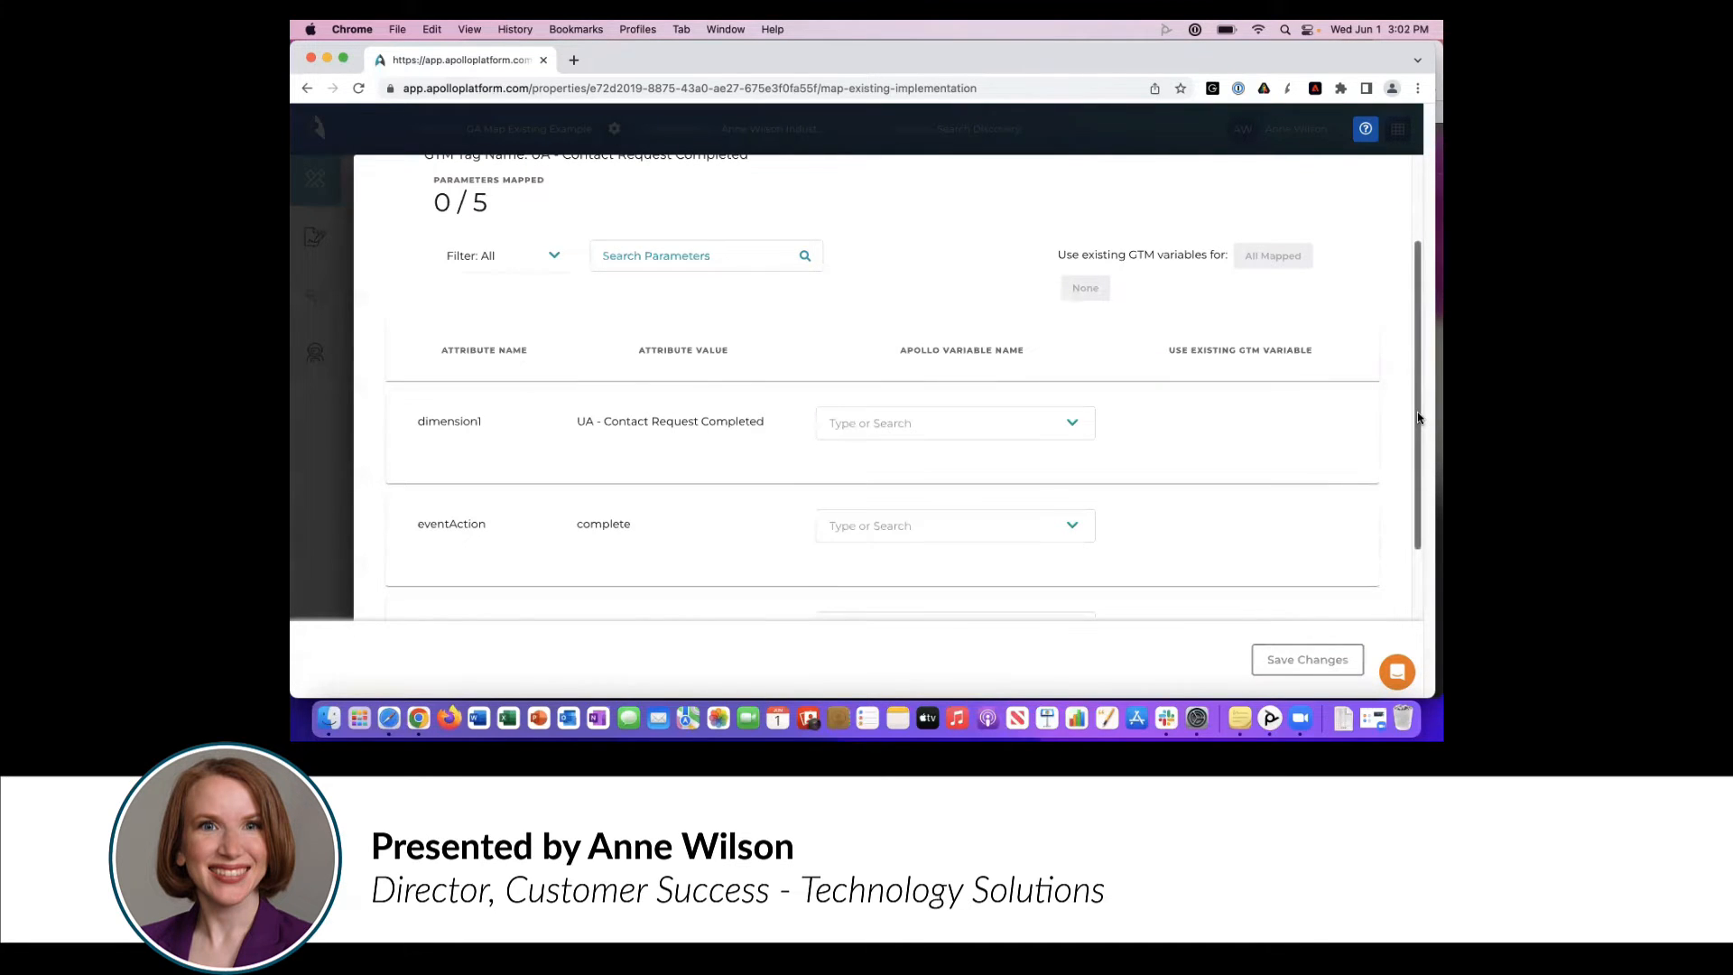
# - Review the UA - Contact Request Completed tag's attributes and the Apollo variable options for eventAction, and return to the tag list
pyautogui.moveTo(1417, 411); pyautogui.dragTo(1400, 538)
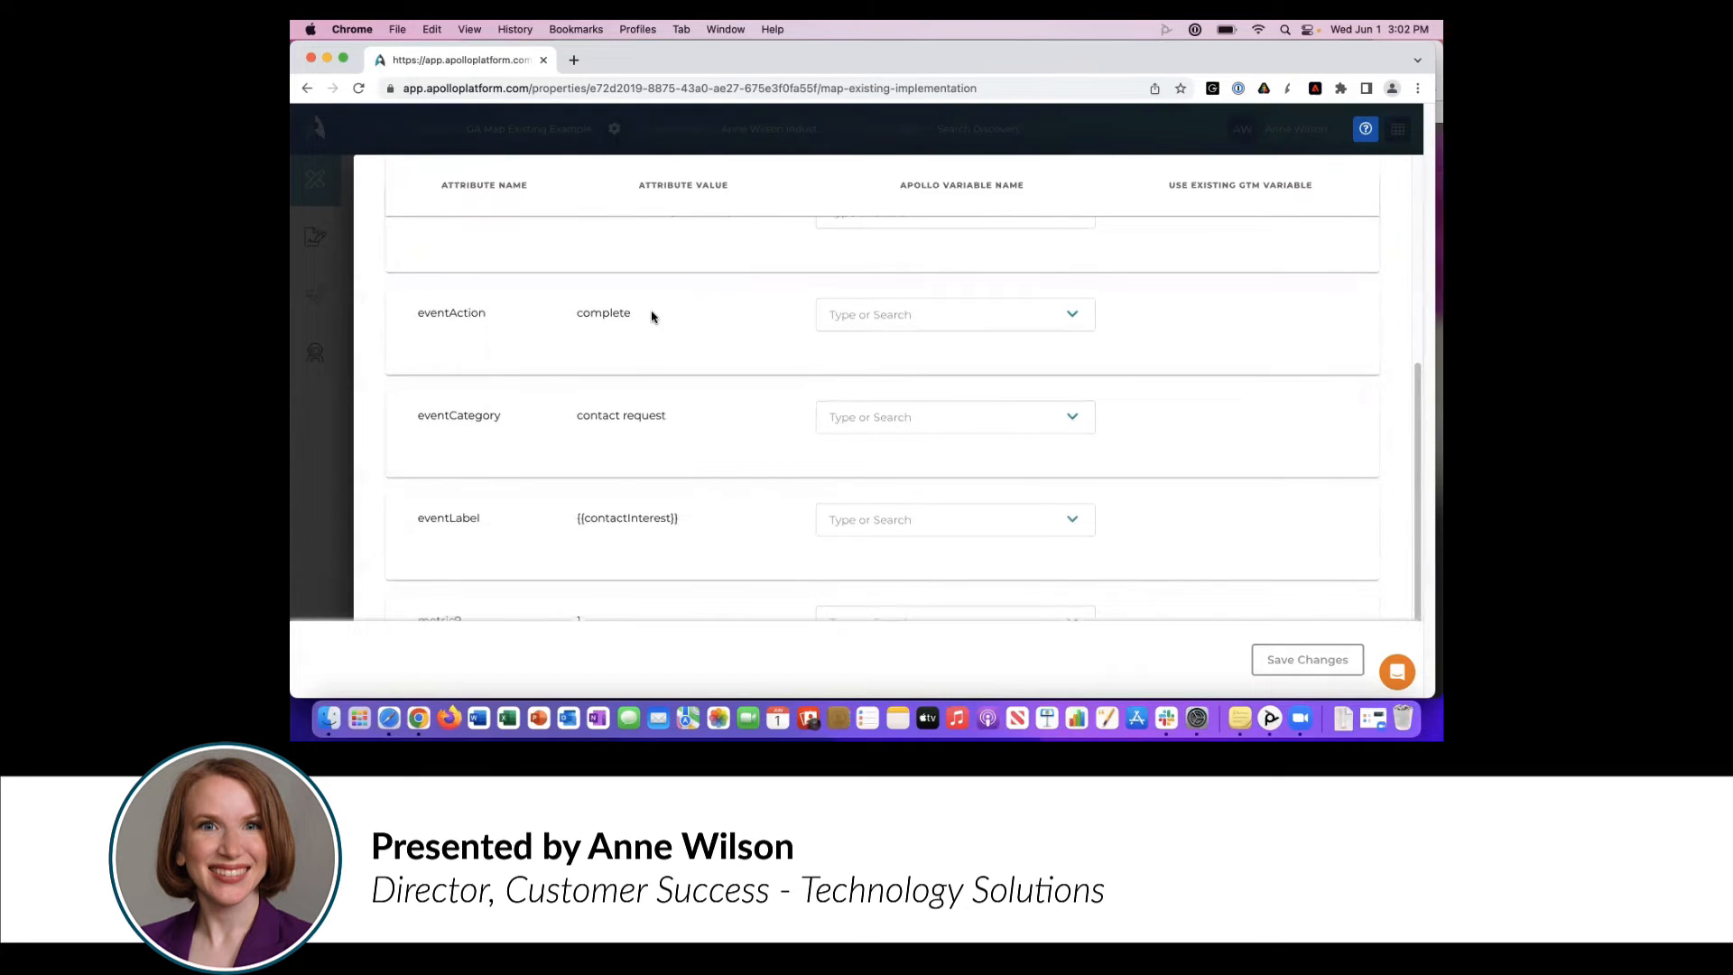
pyautogui.click(897, 314)
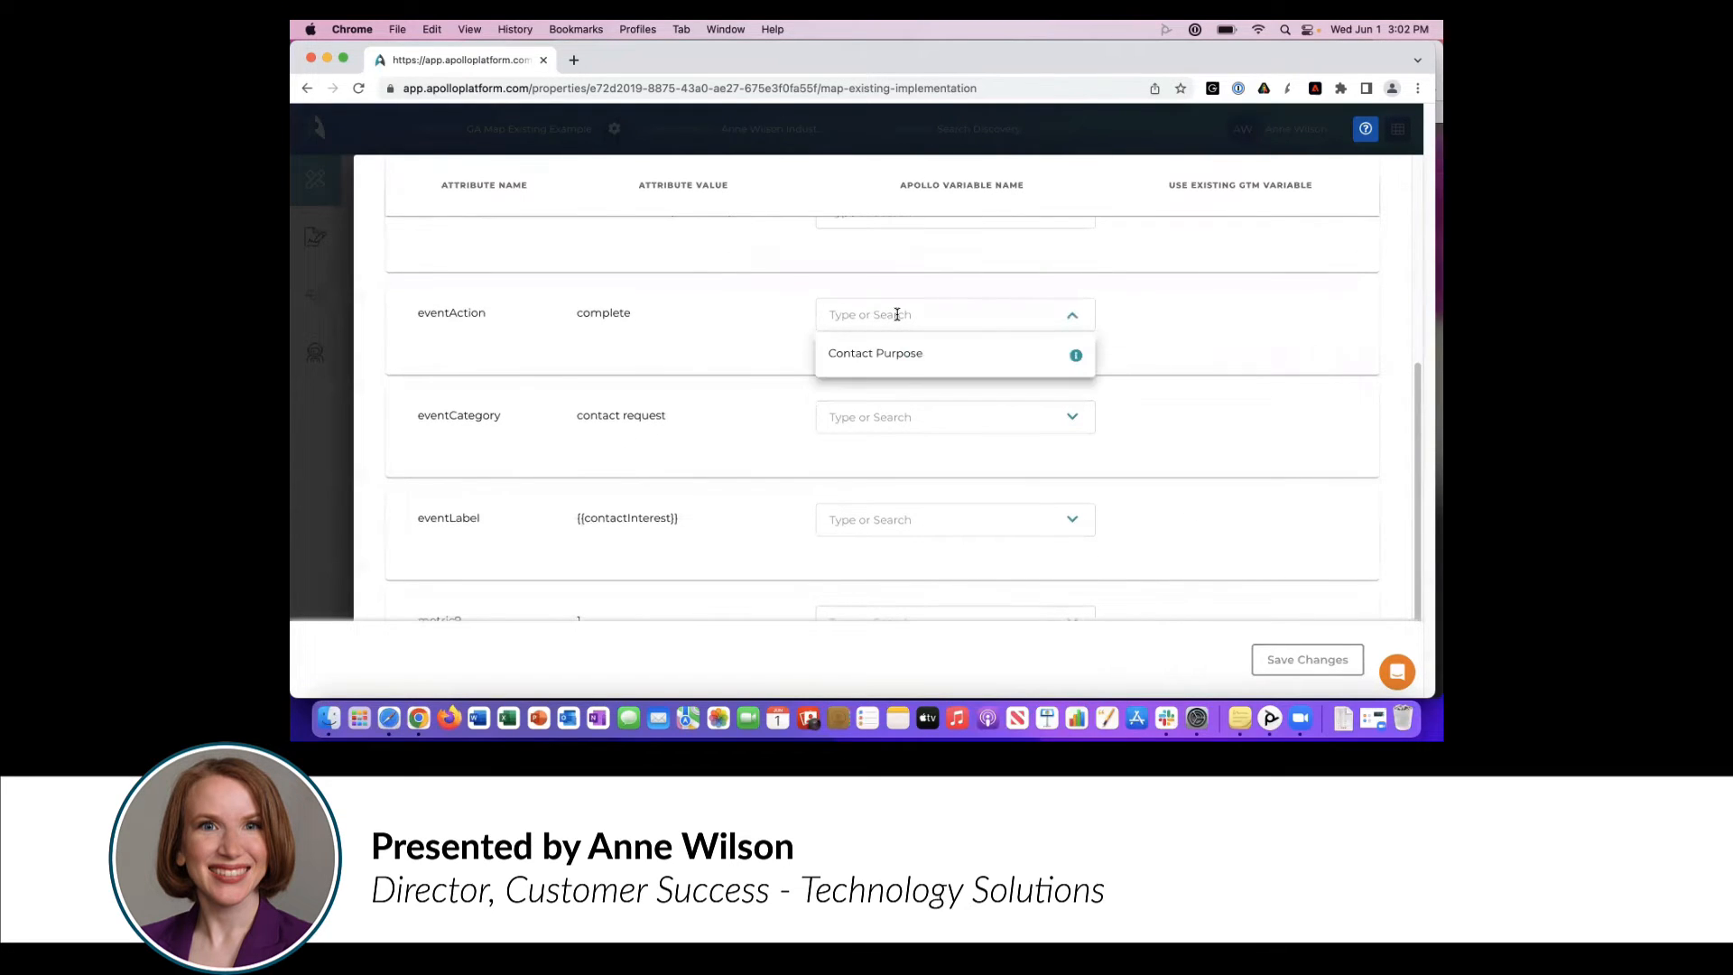
pyautogui.click(800, 338)
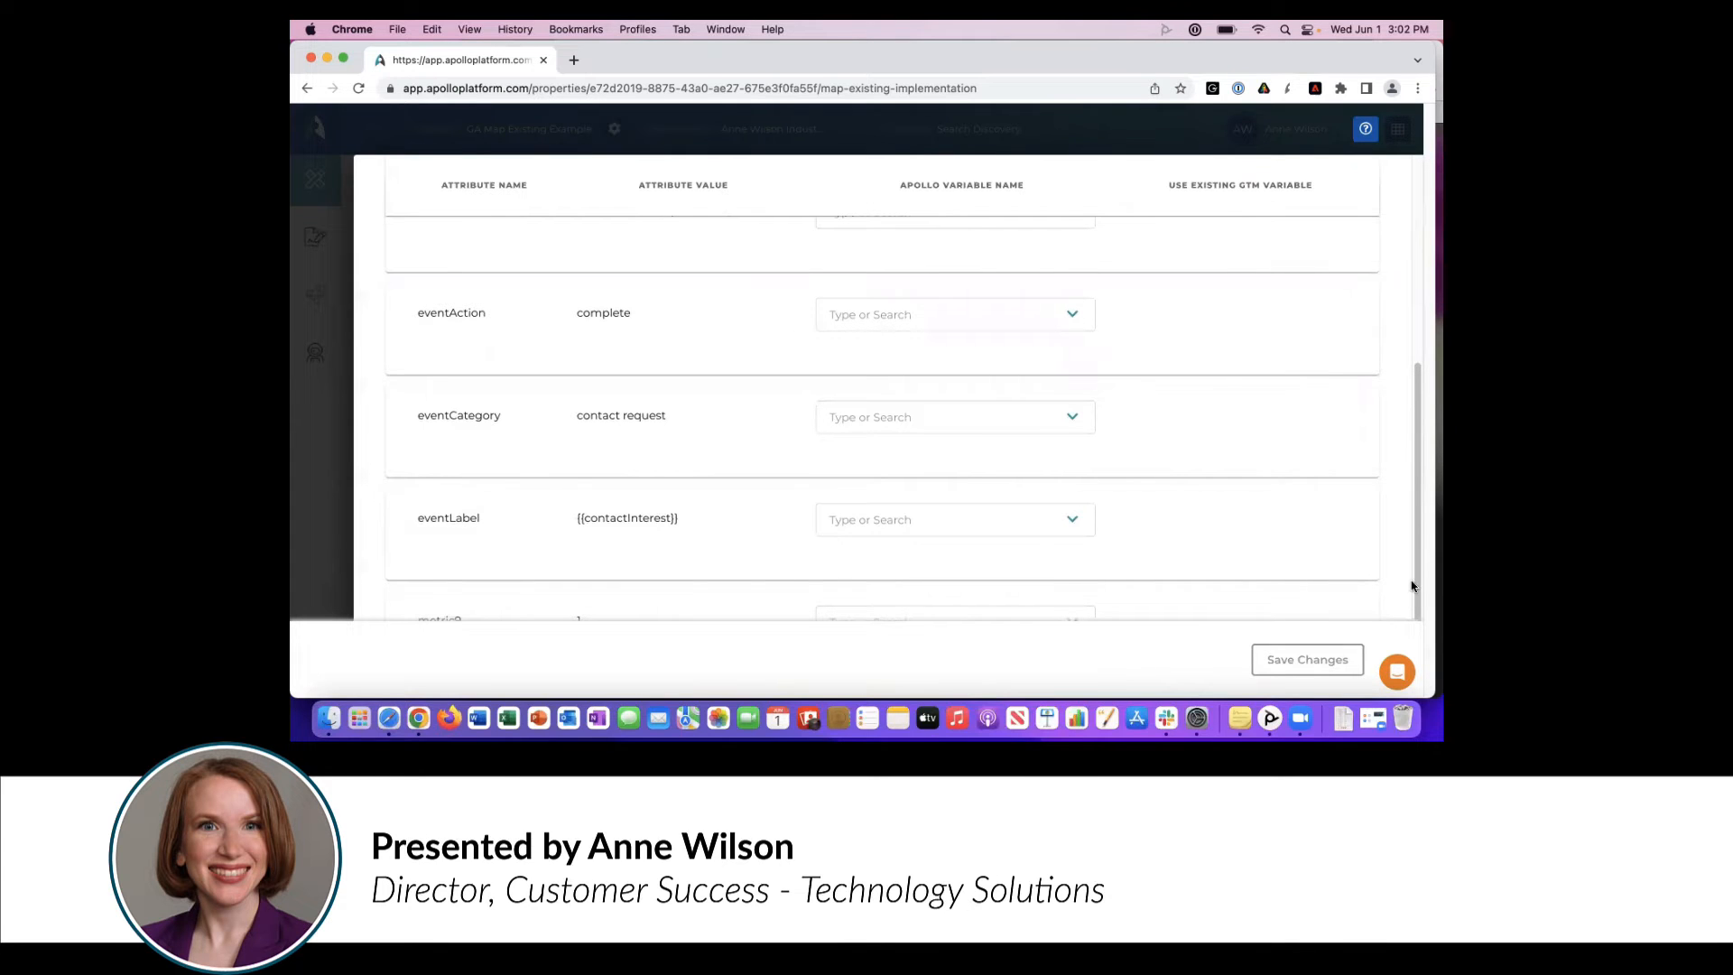
pyautogui.moveTo(1417, 511); pyautogui.dragTo(1411, 253)
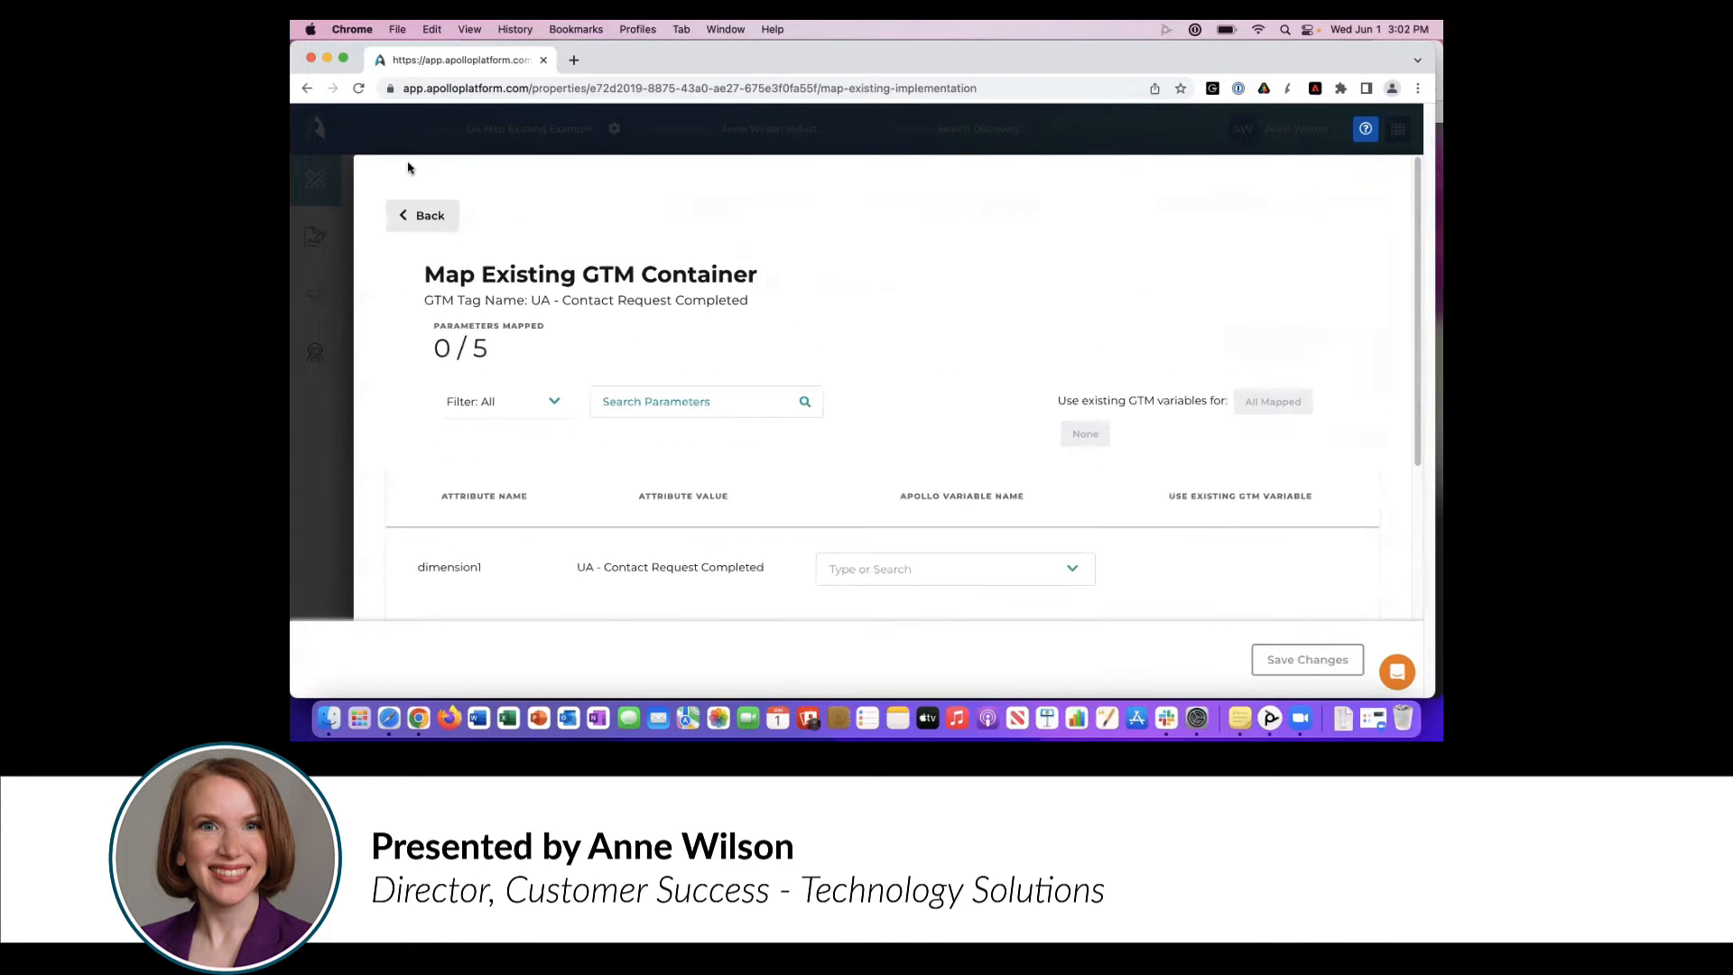
pyautogui.click(421, 214)
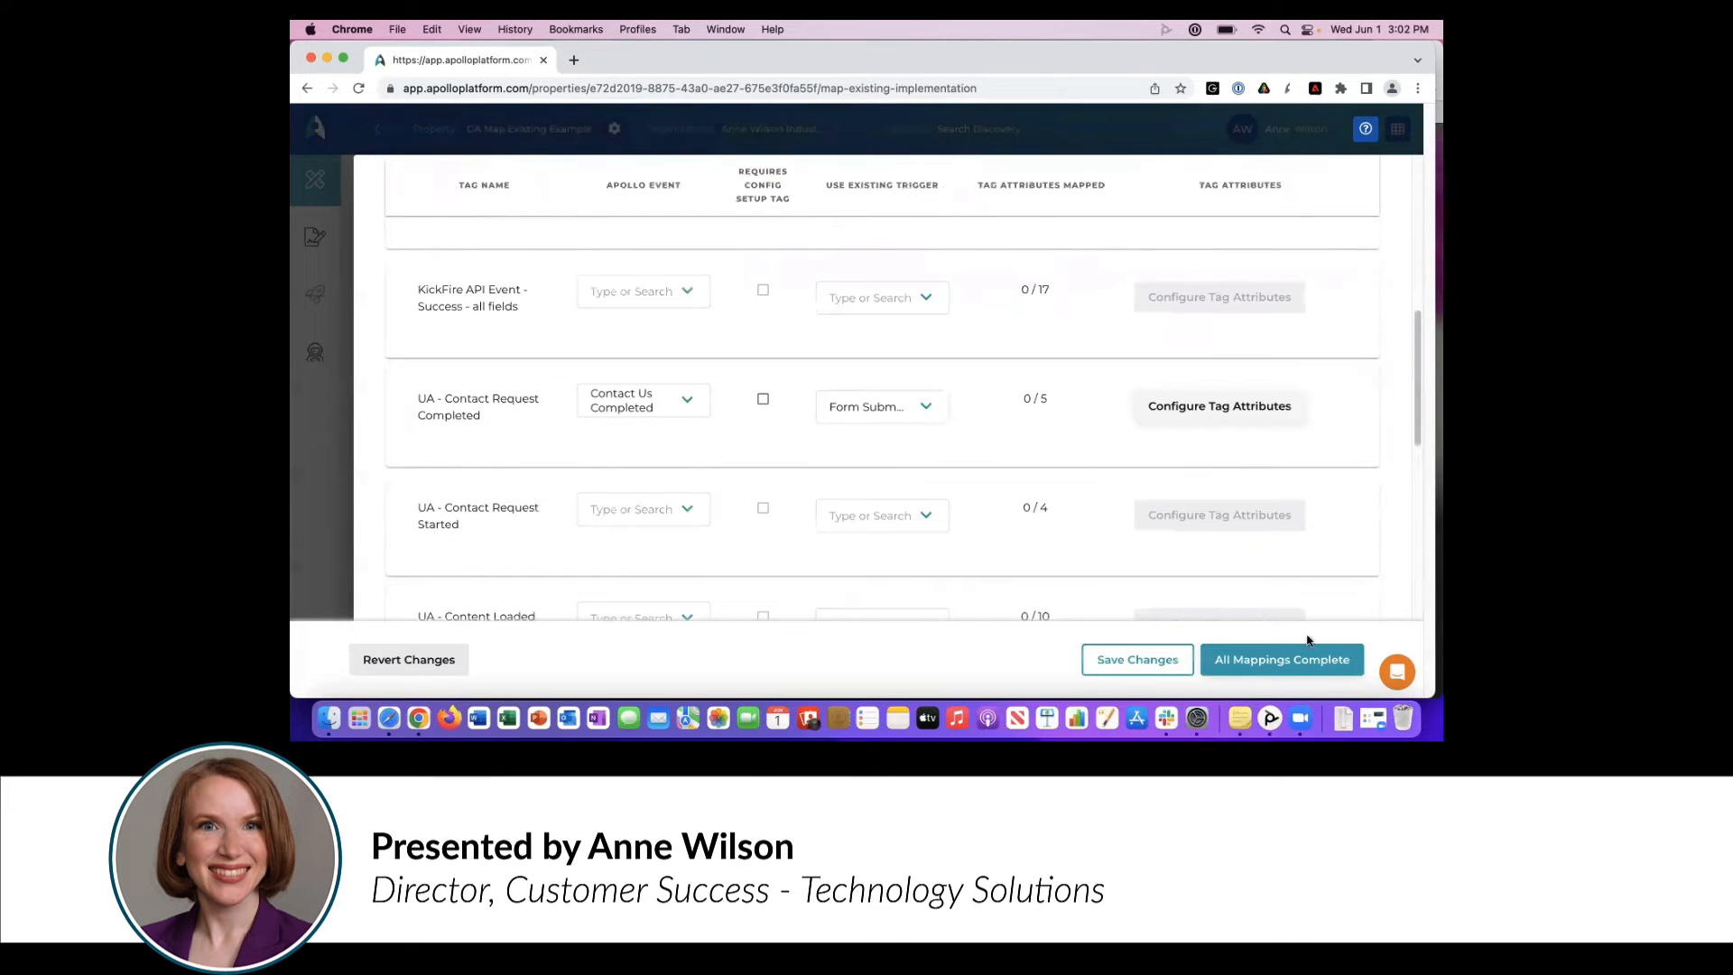
# - Mark all mappings as complete, save and finish the mapping, and continue to the business requirements
pyautogui.click(1289, 673)
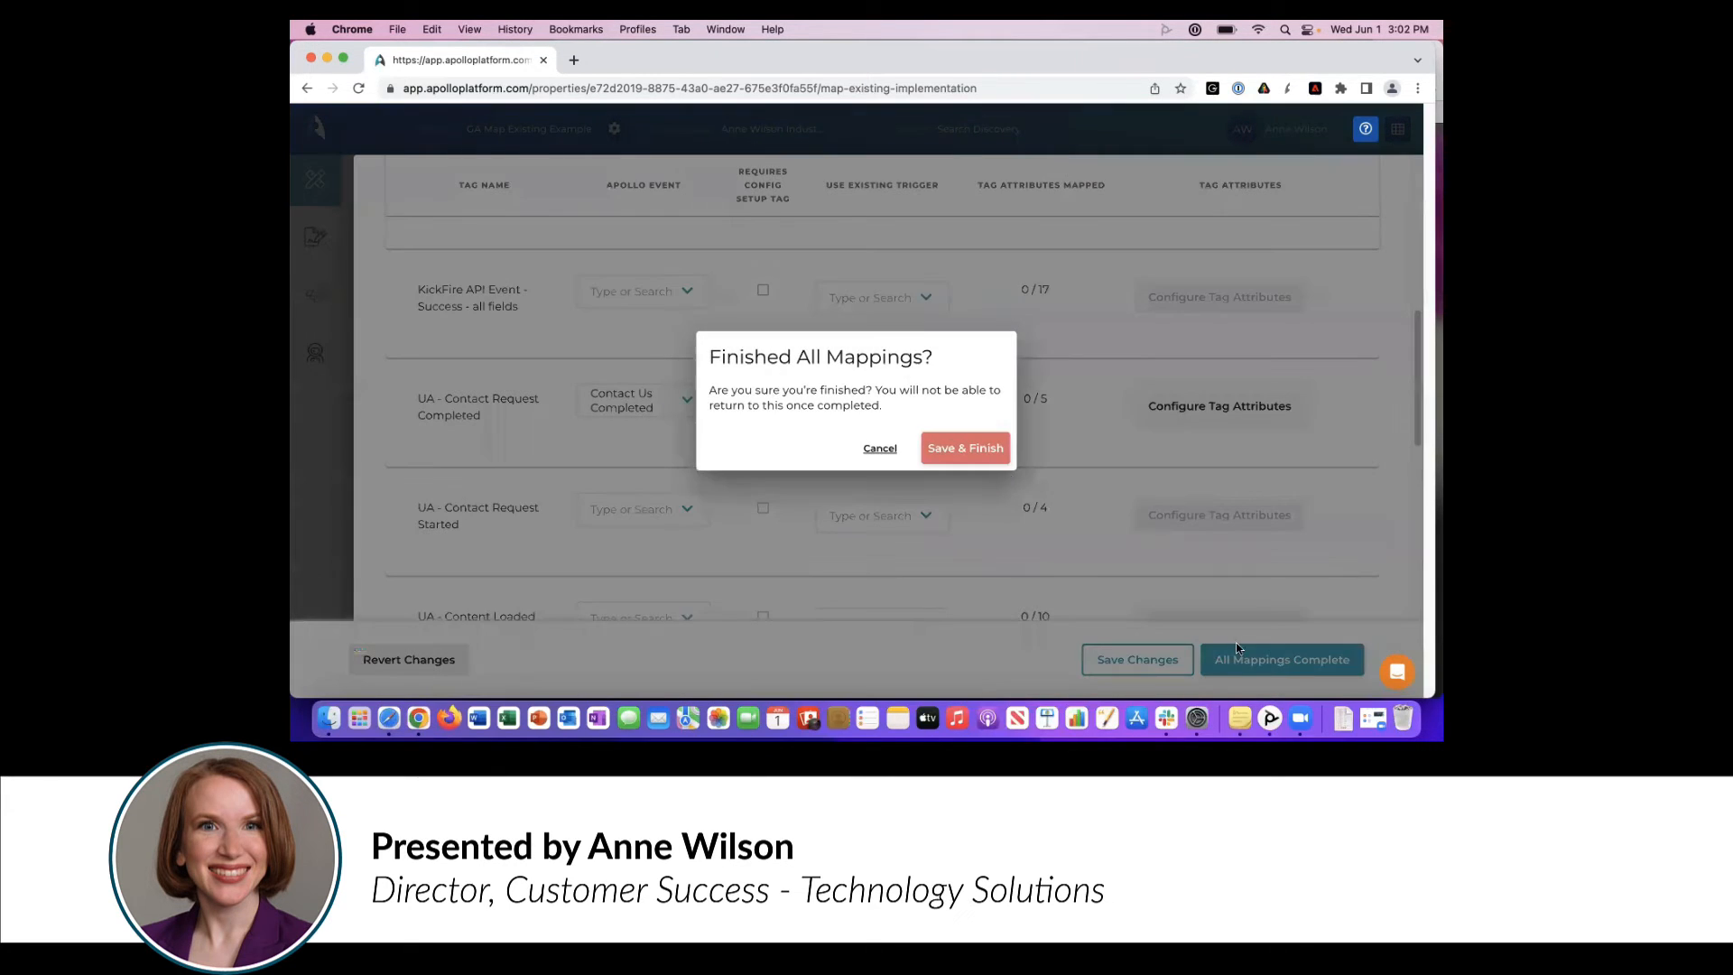
pyautogui.click(955, 446)
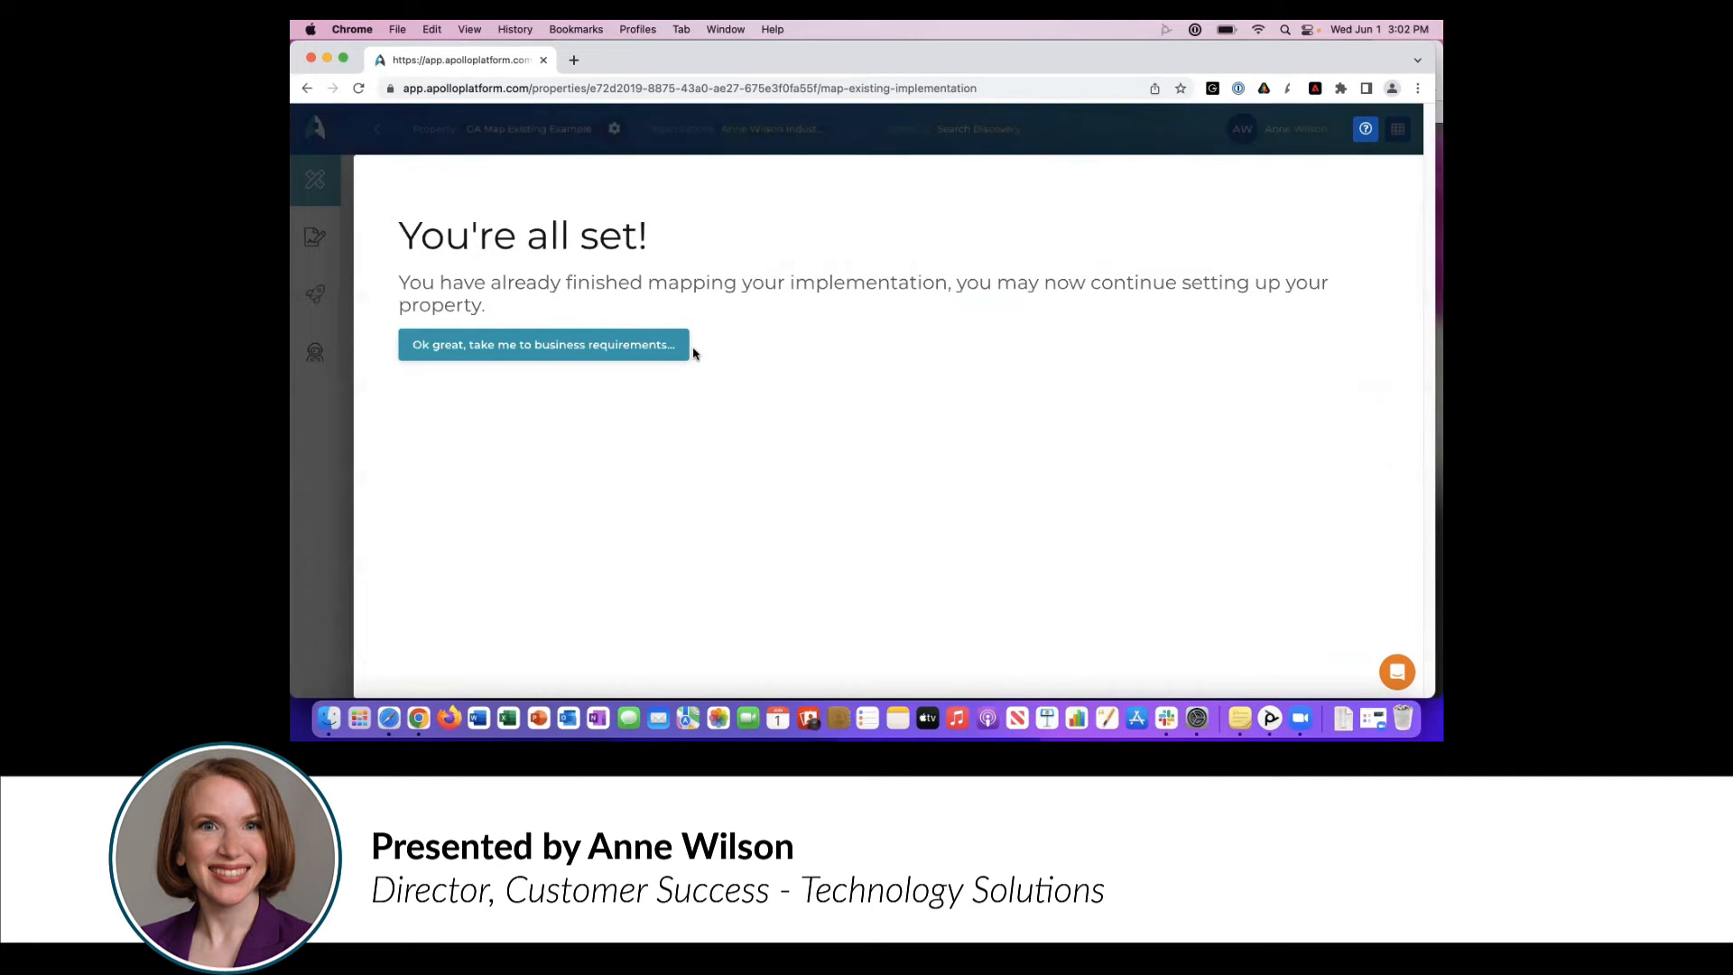
pyautogui.click(650, 348)
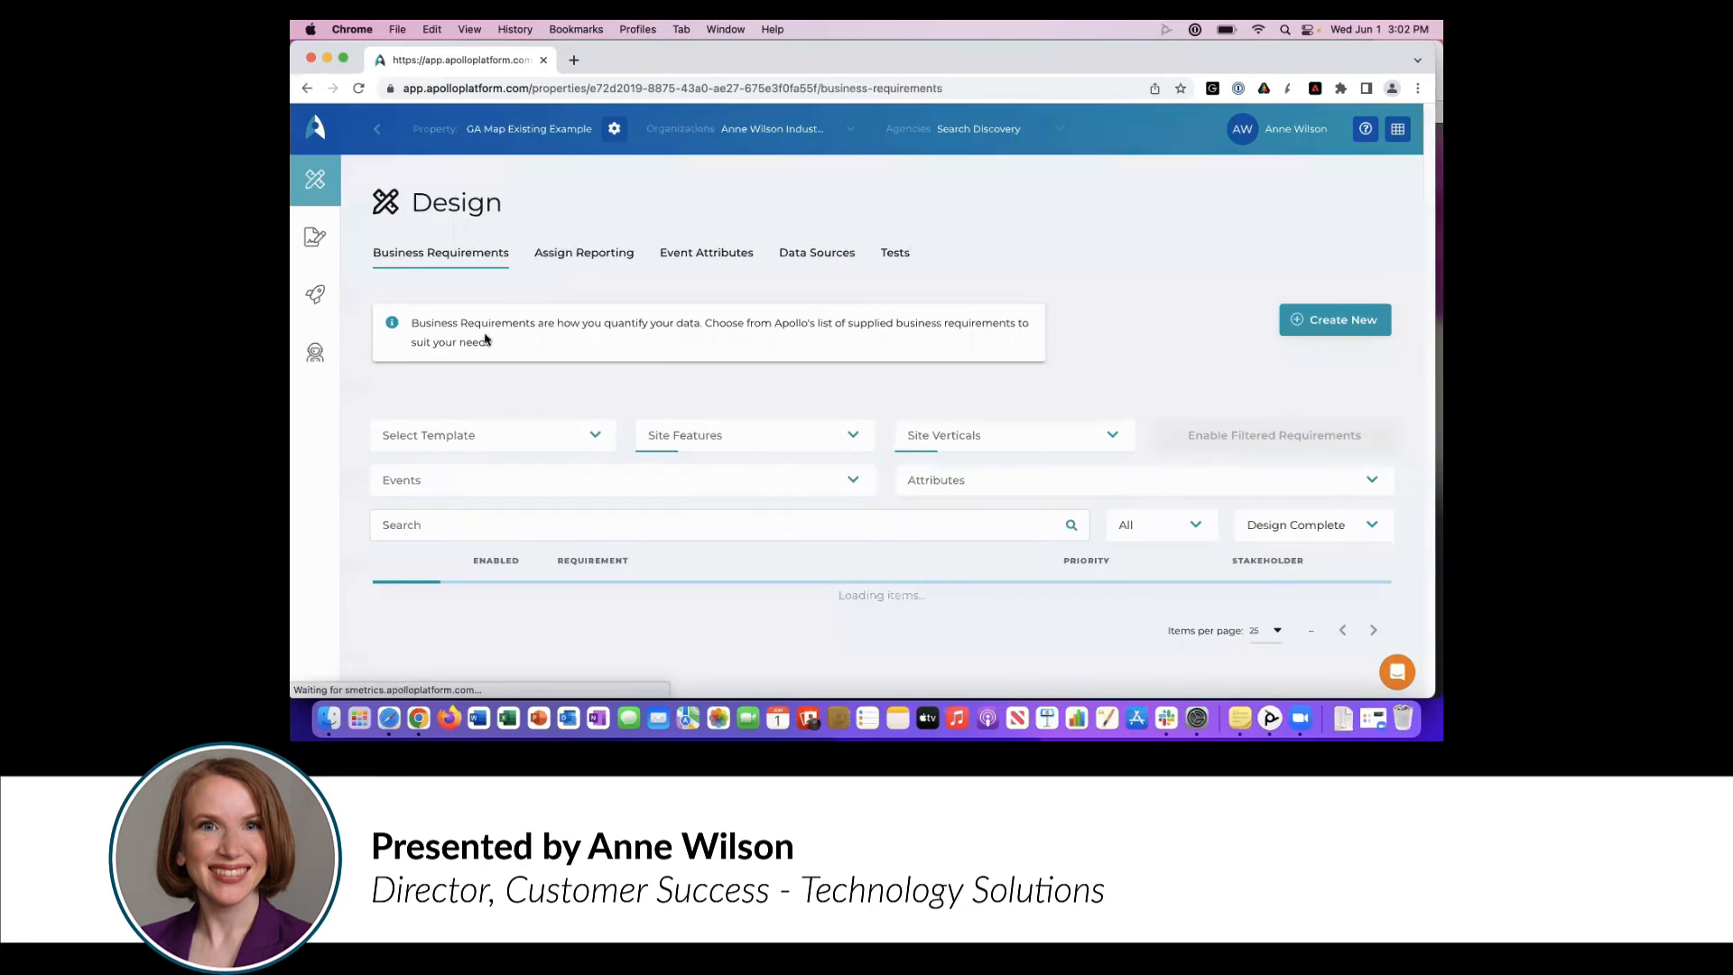
# - Create a new deploy build named GTM First Publish with Google Tag Manager and the Google Tag Manager / Google Analytics ecosystem
pyautogui.click(327, 299)
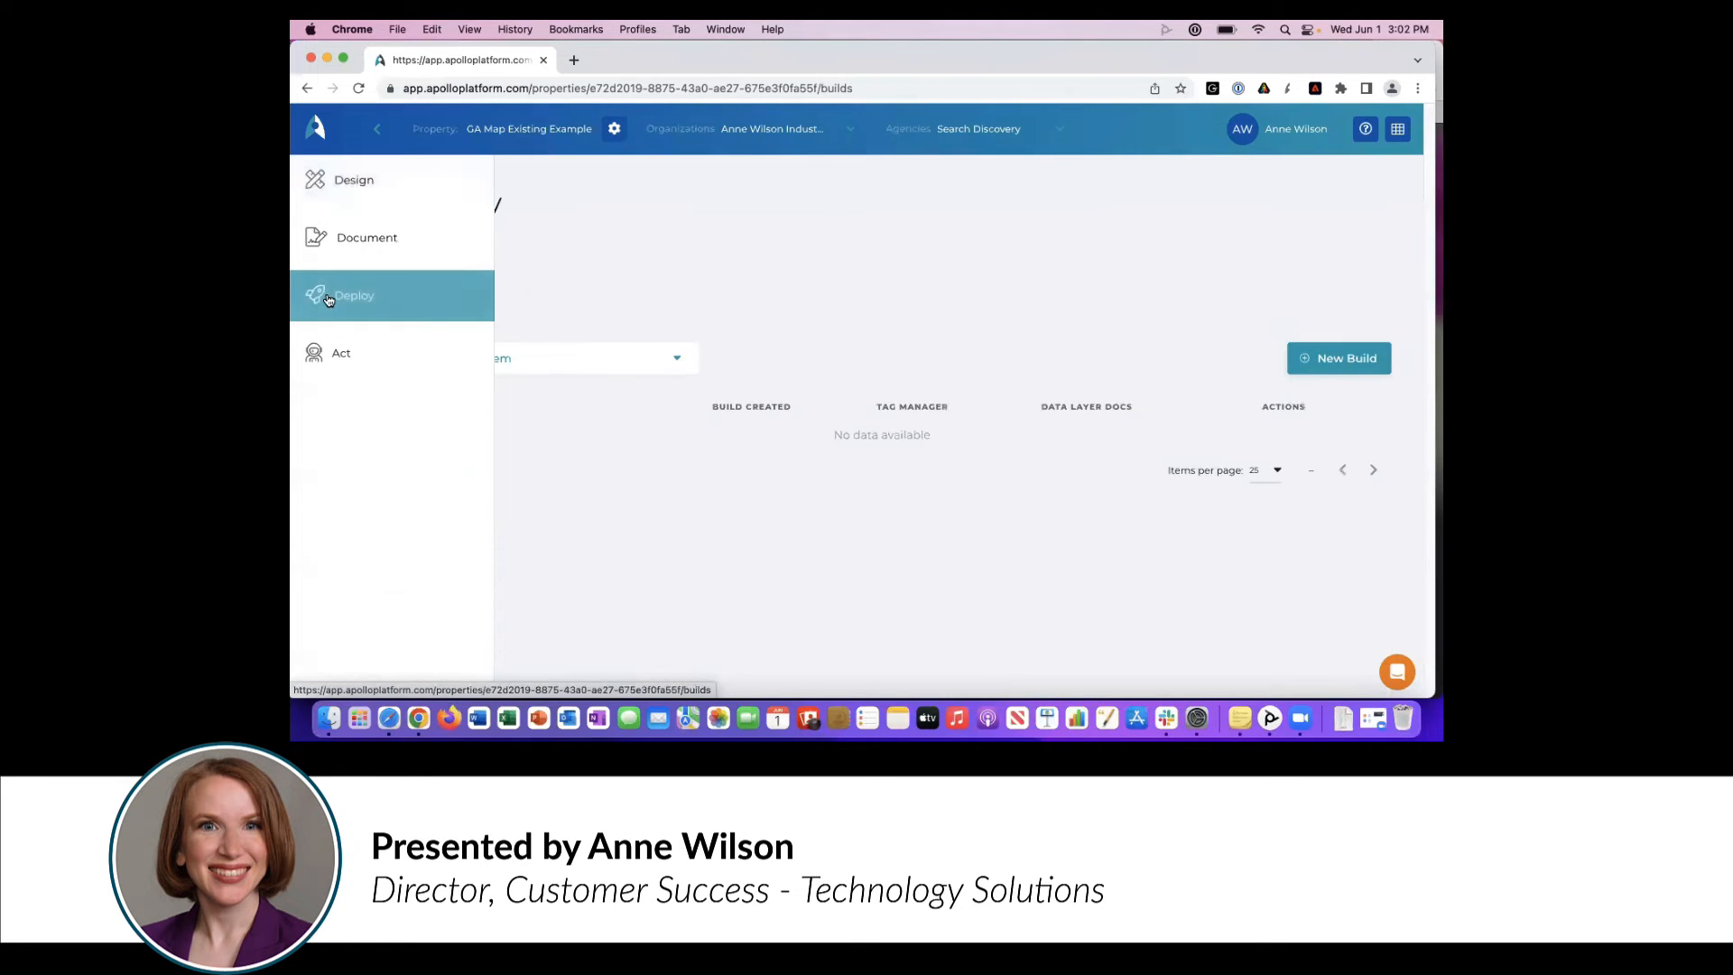
pyautogui.click(1316, 357)
pyautogui.click(772, 387)
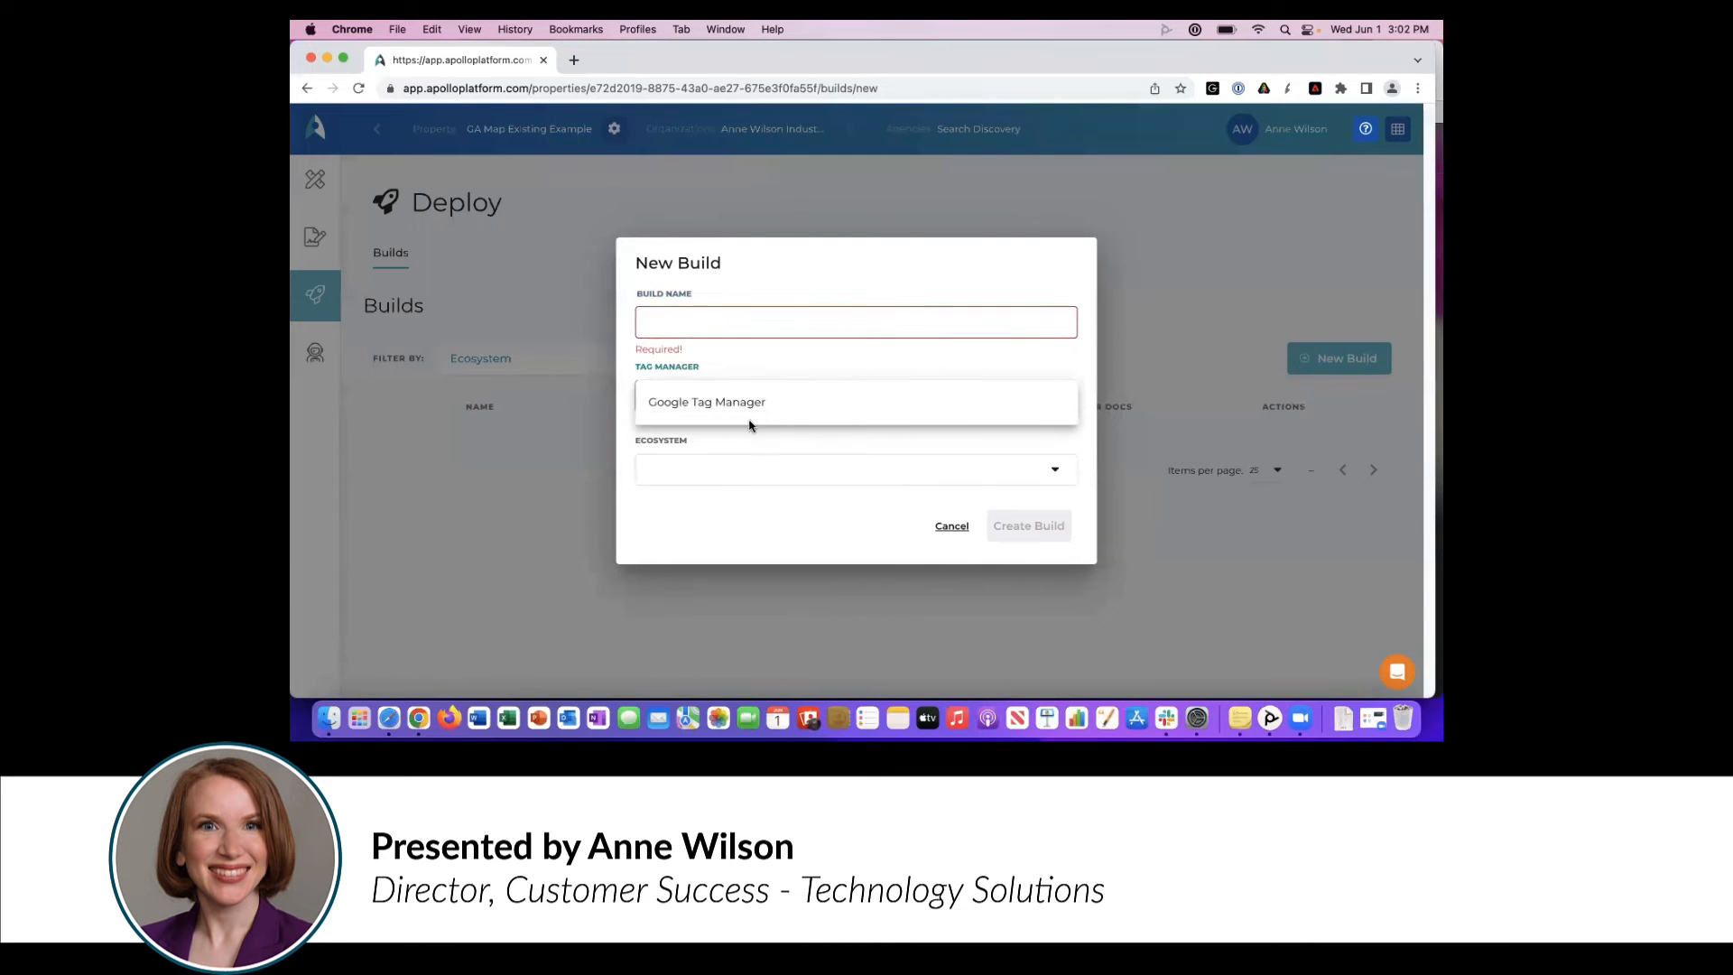
pyautogui.click(750, 411)
pyautogui.click(747, 486)
pyautogui.click(748, 478)
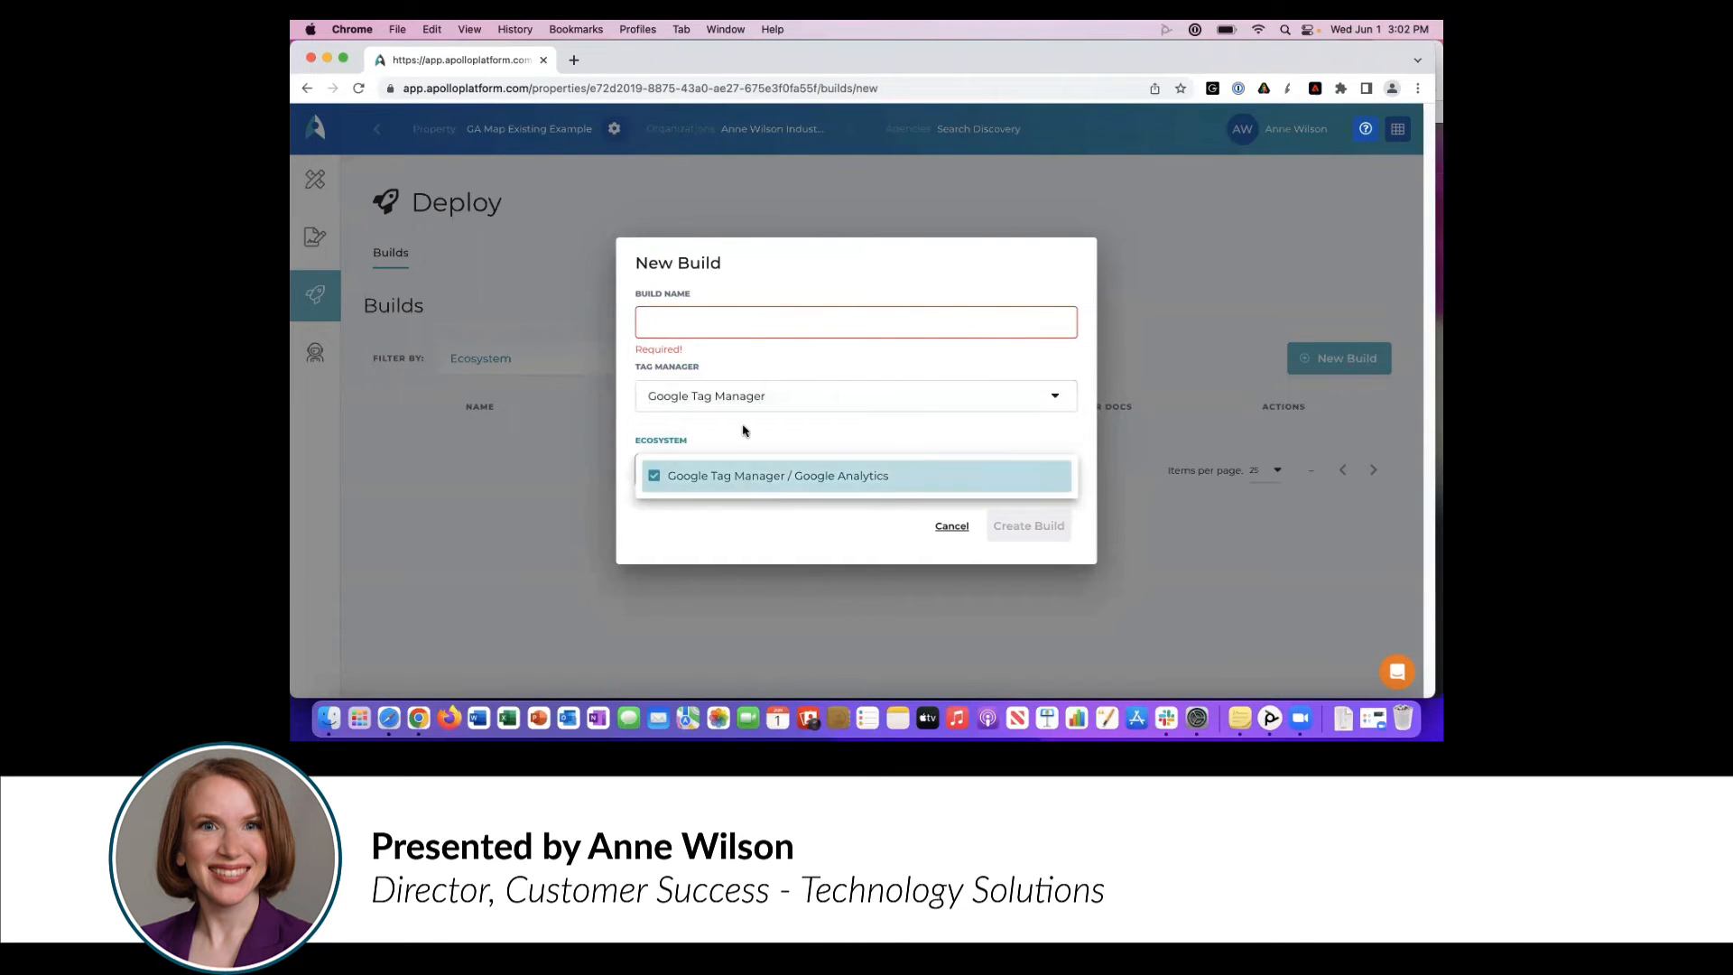
pyautogui.click(743, 321)
pyautogui.write('GTM First Publish')
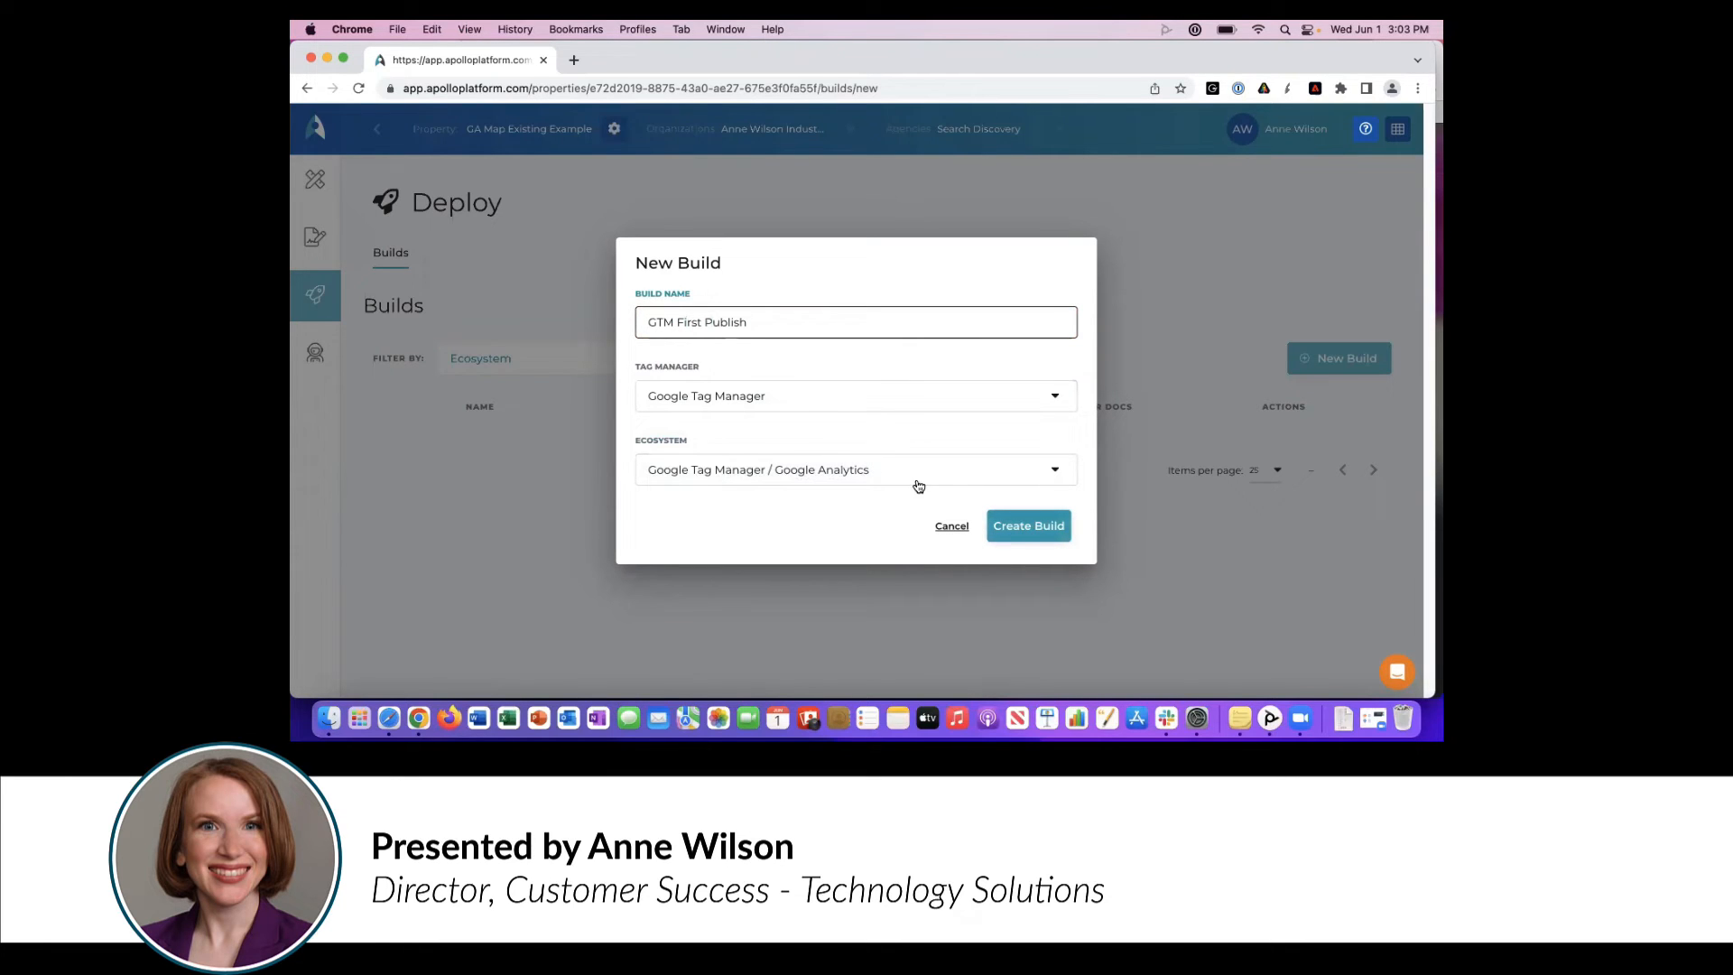
pyautogui.click(1016, 523)
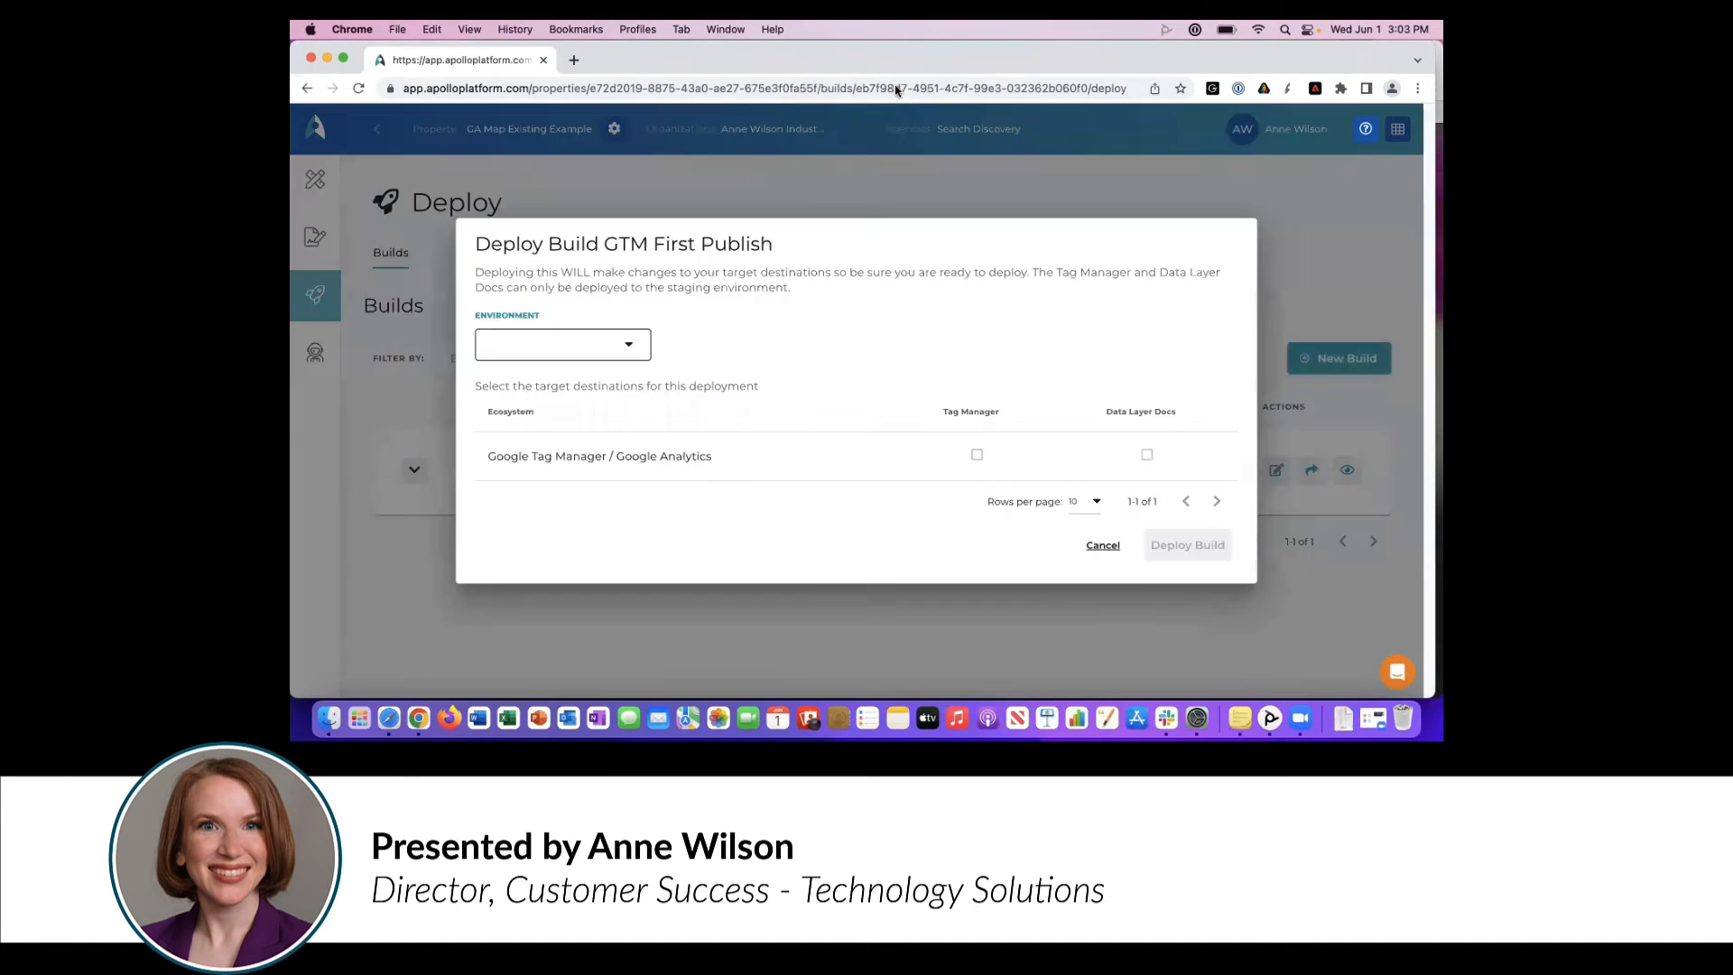
# - Deploy the build to Staging with Tag Manager and Data Layer Docs as destinations, and expand the build's deployment details
pyautogui.click(540, 343)
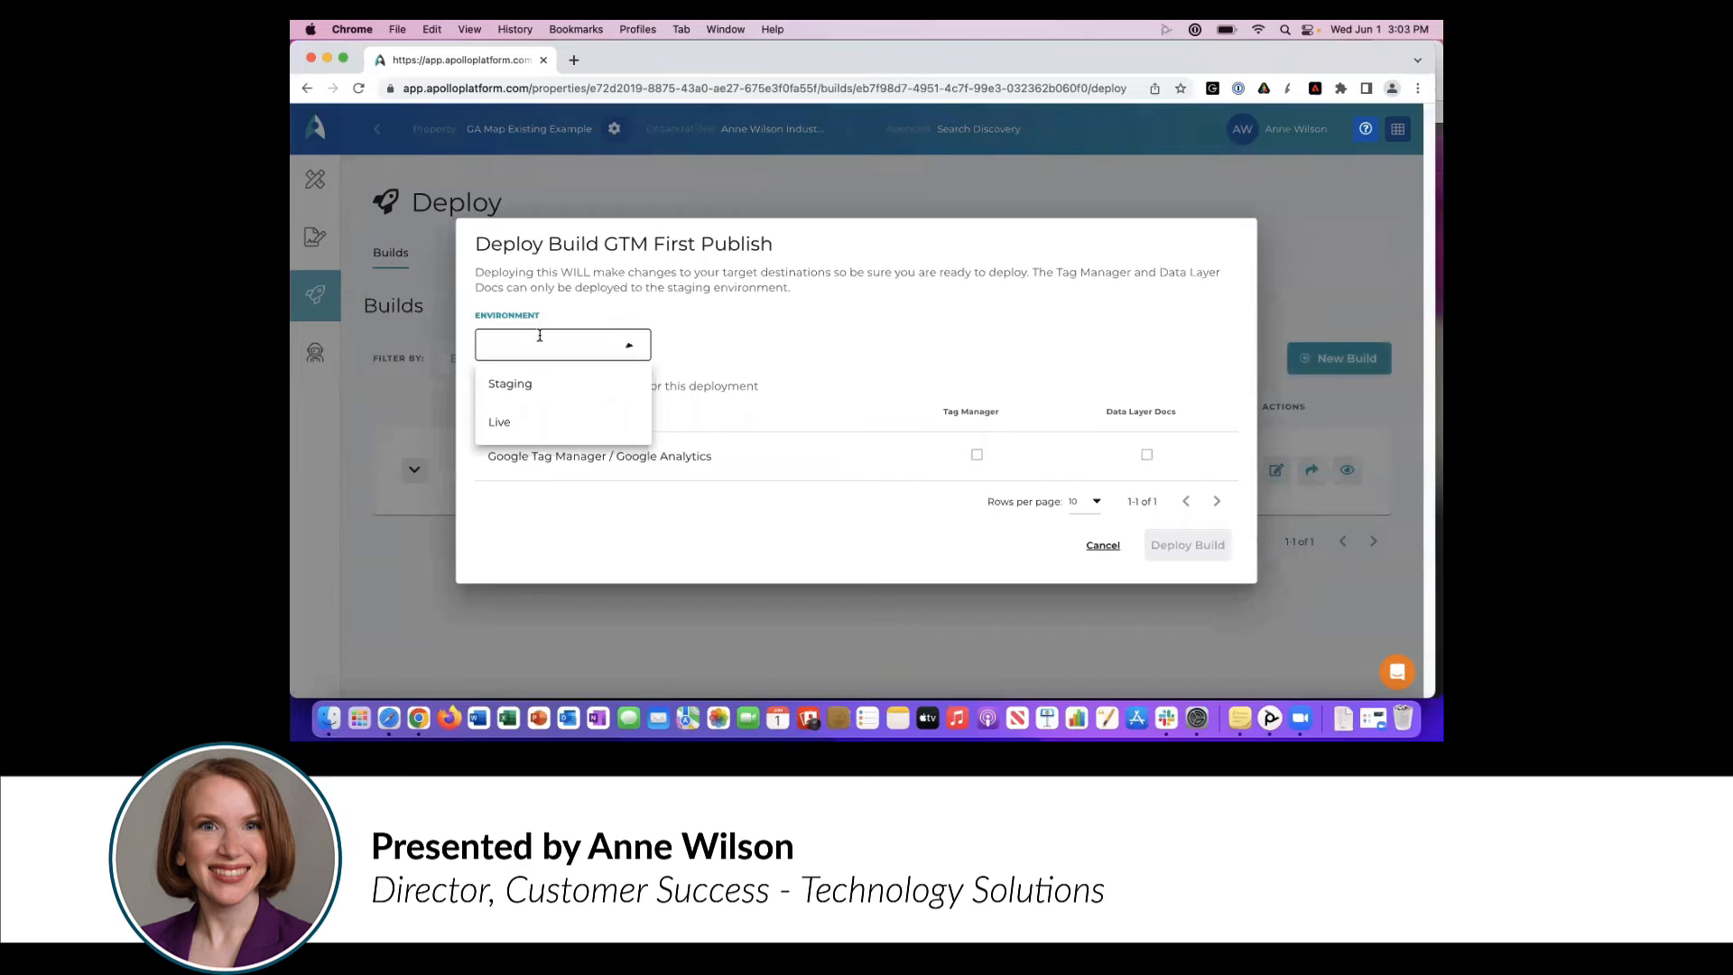
pyautogui.click(534, 392)
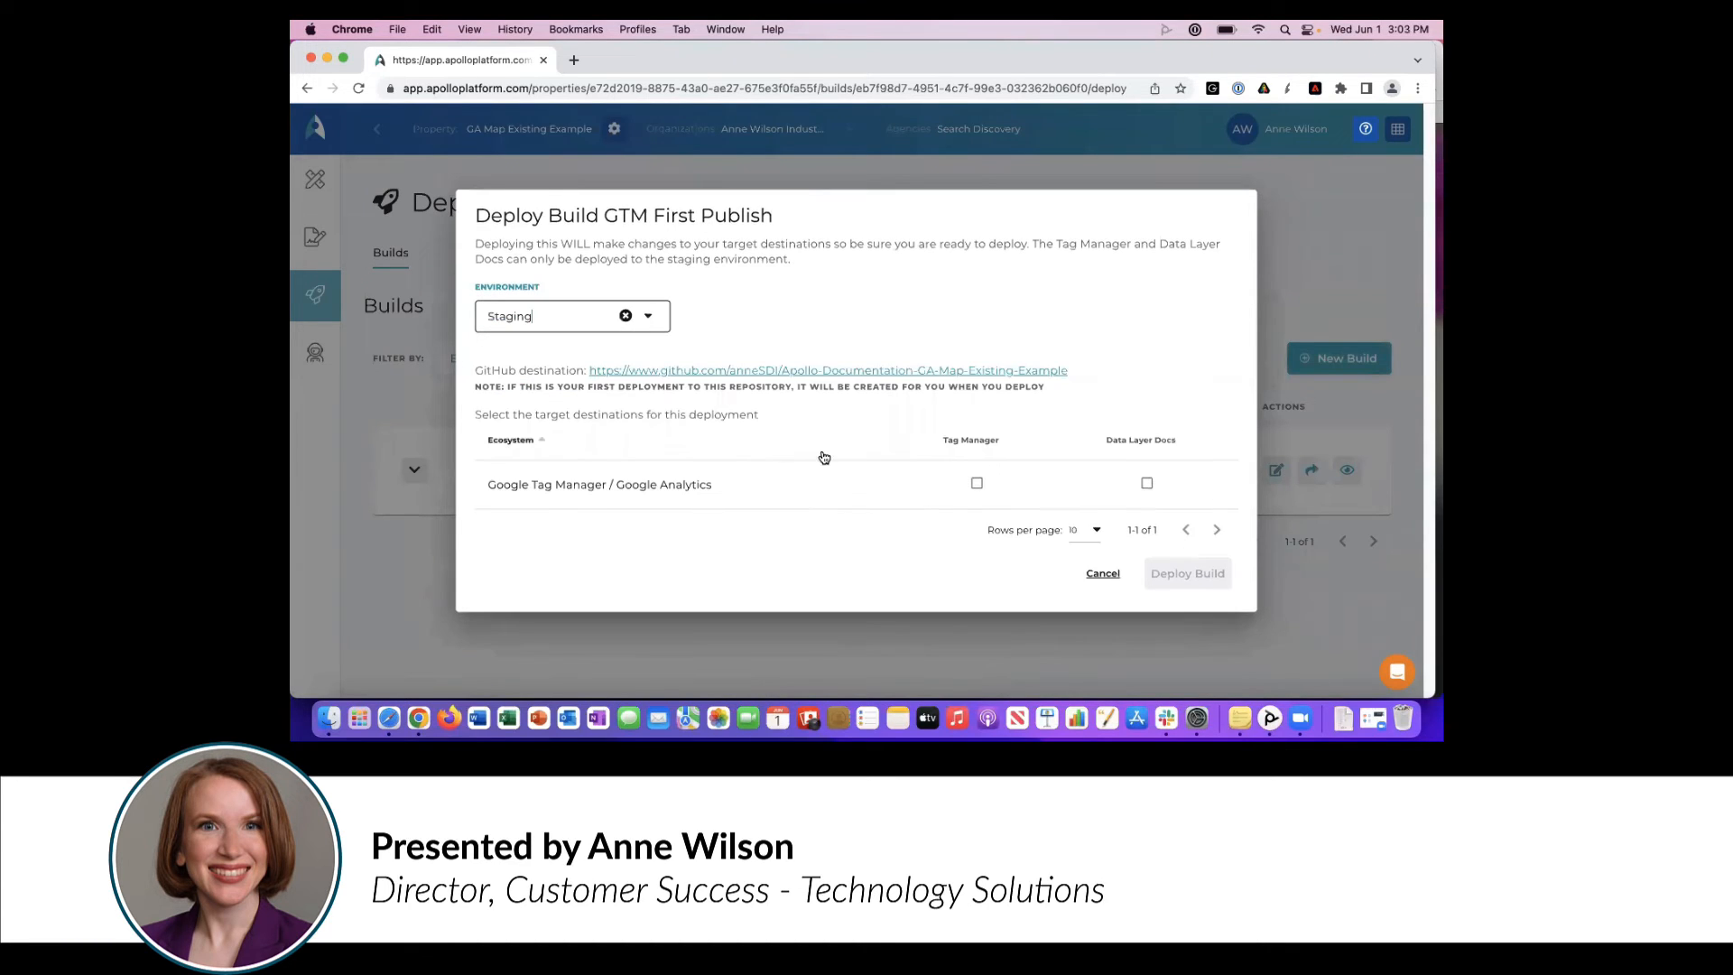
pyautogui.click(976, 485)
pyautogui.click(1146, 484)
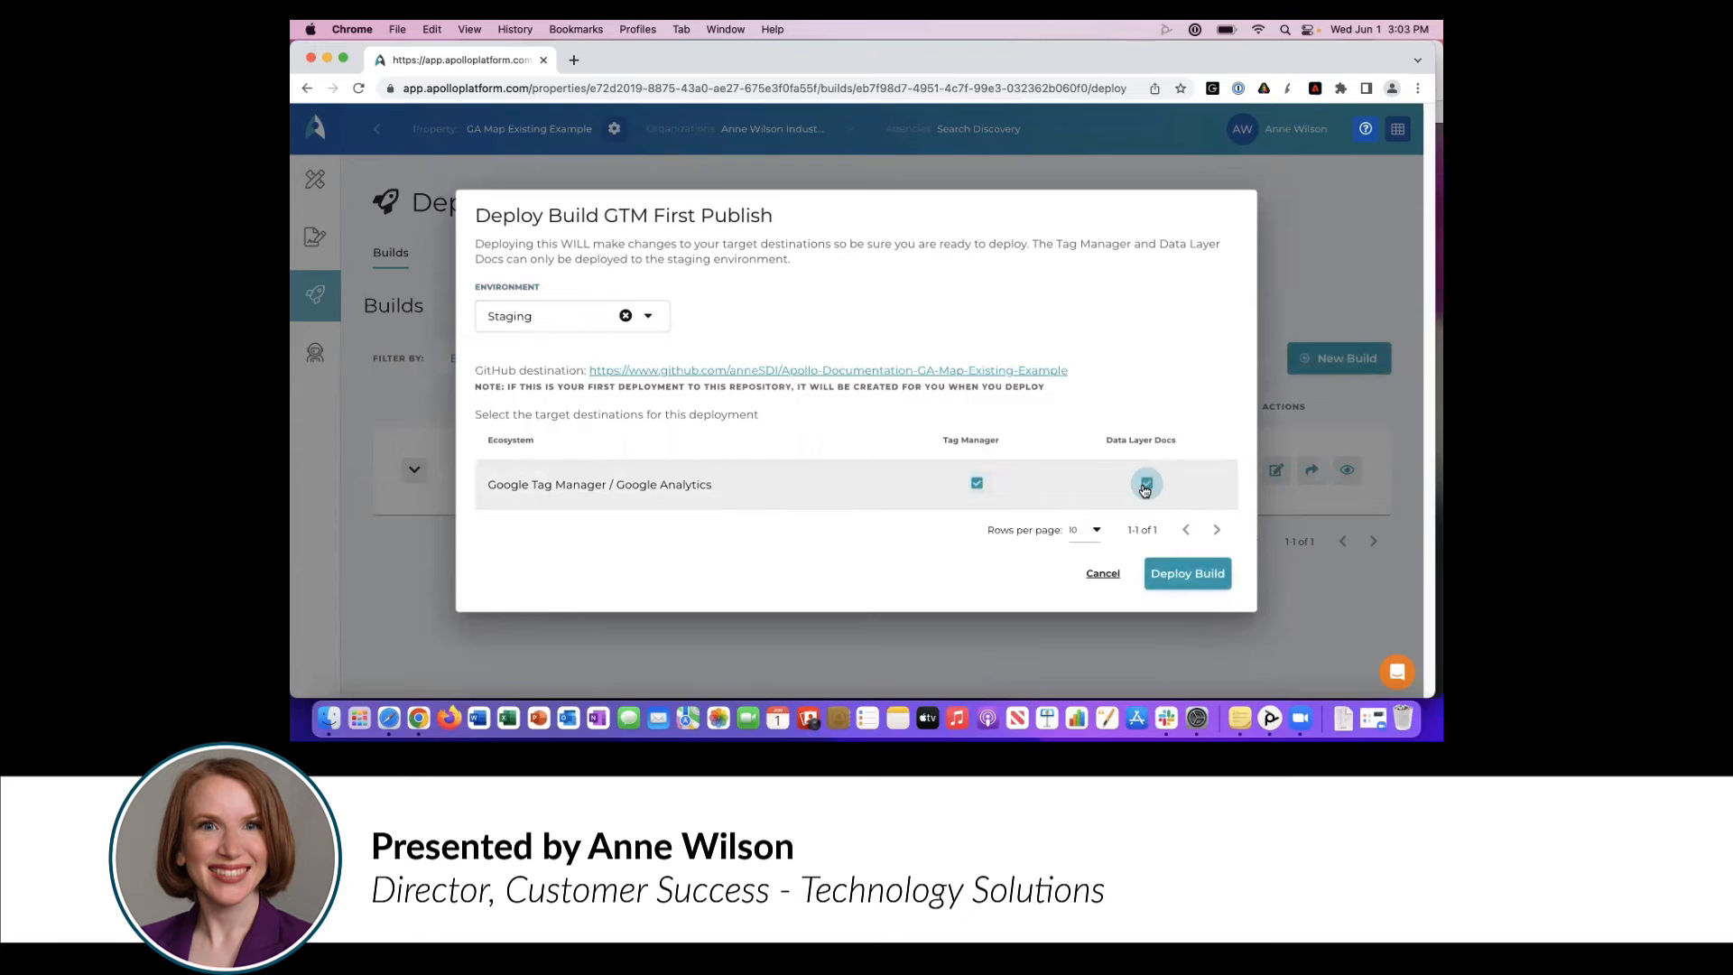
pyautogui.click(1167, 587)
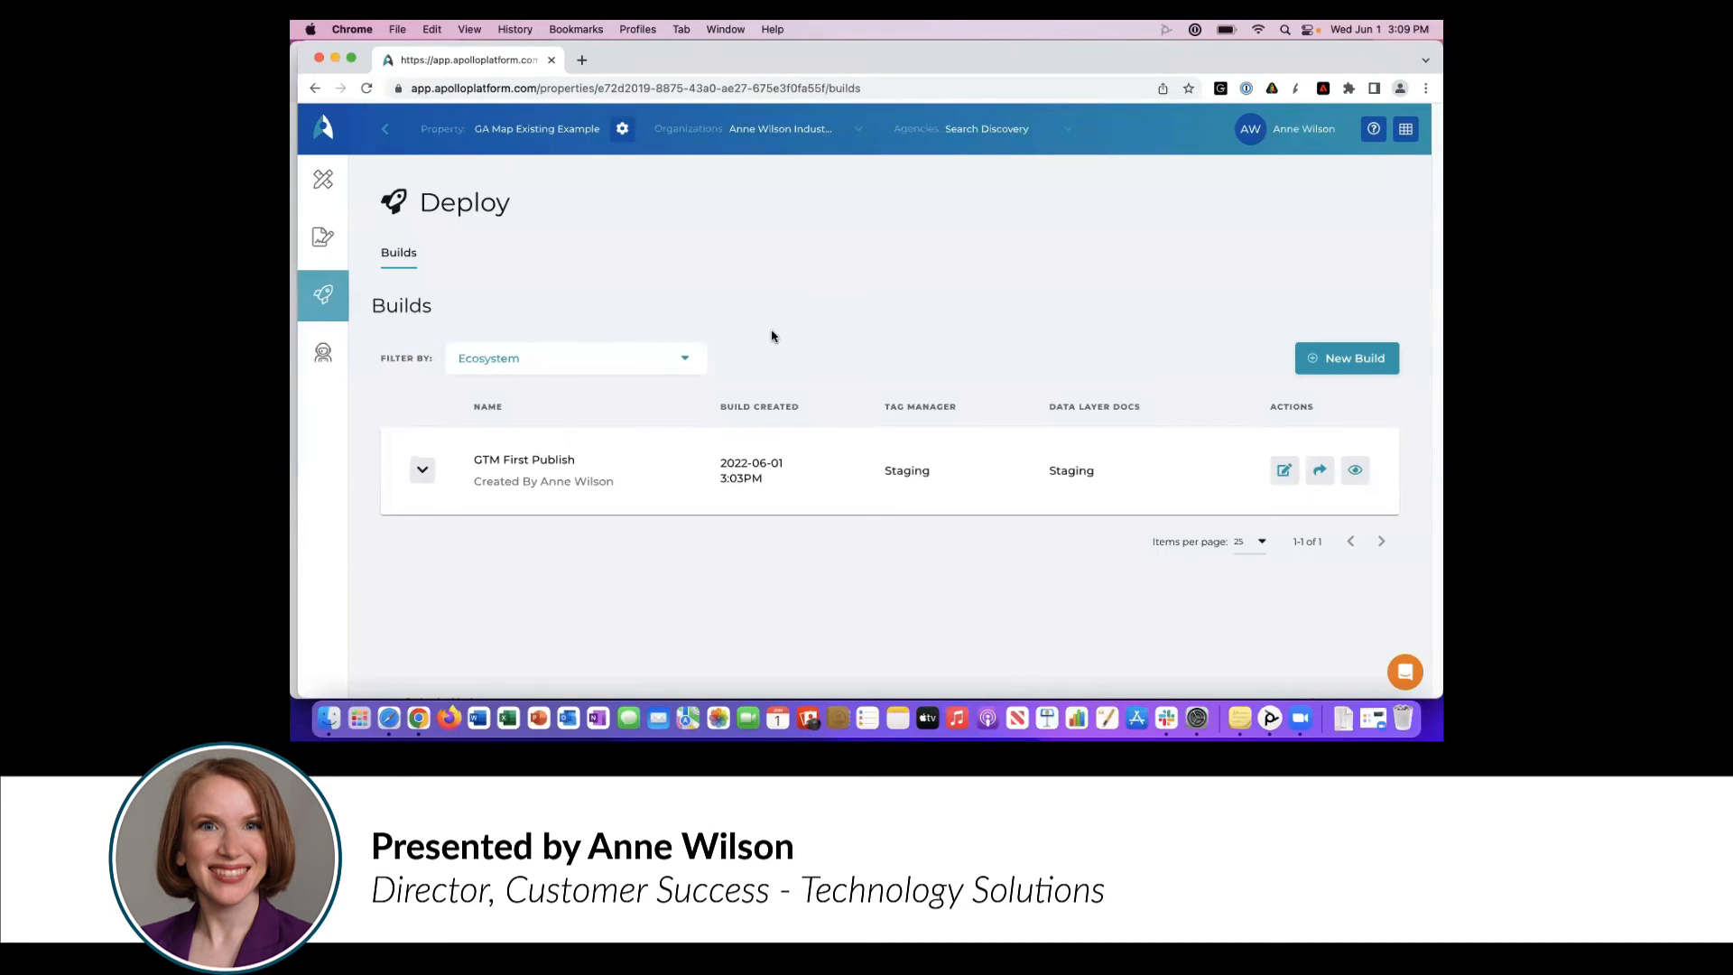
pyautogui.click(420, 470)
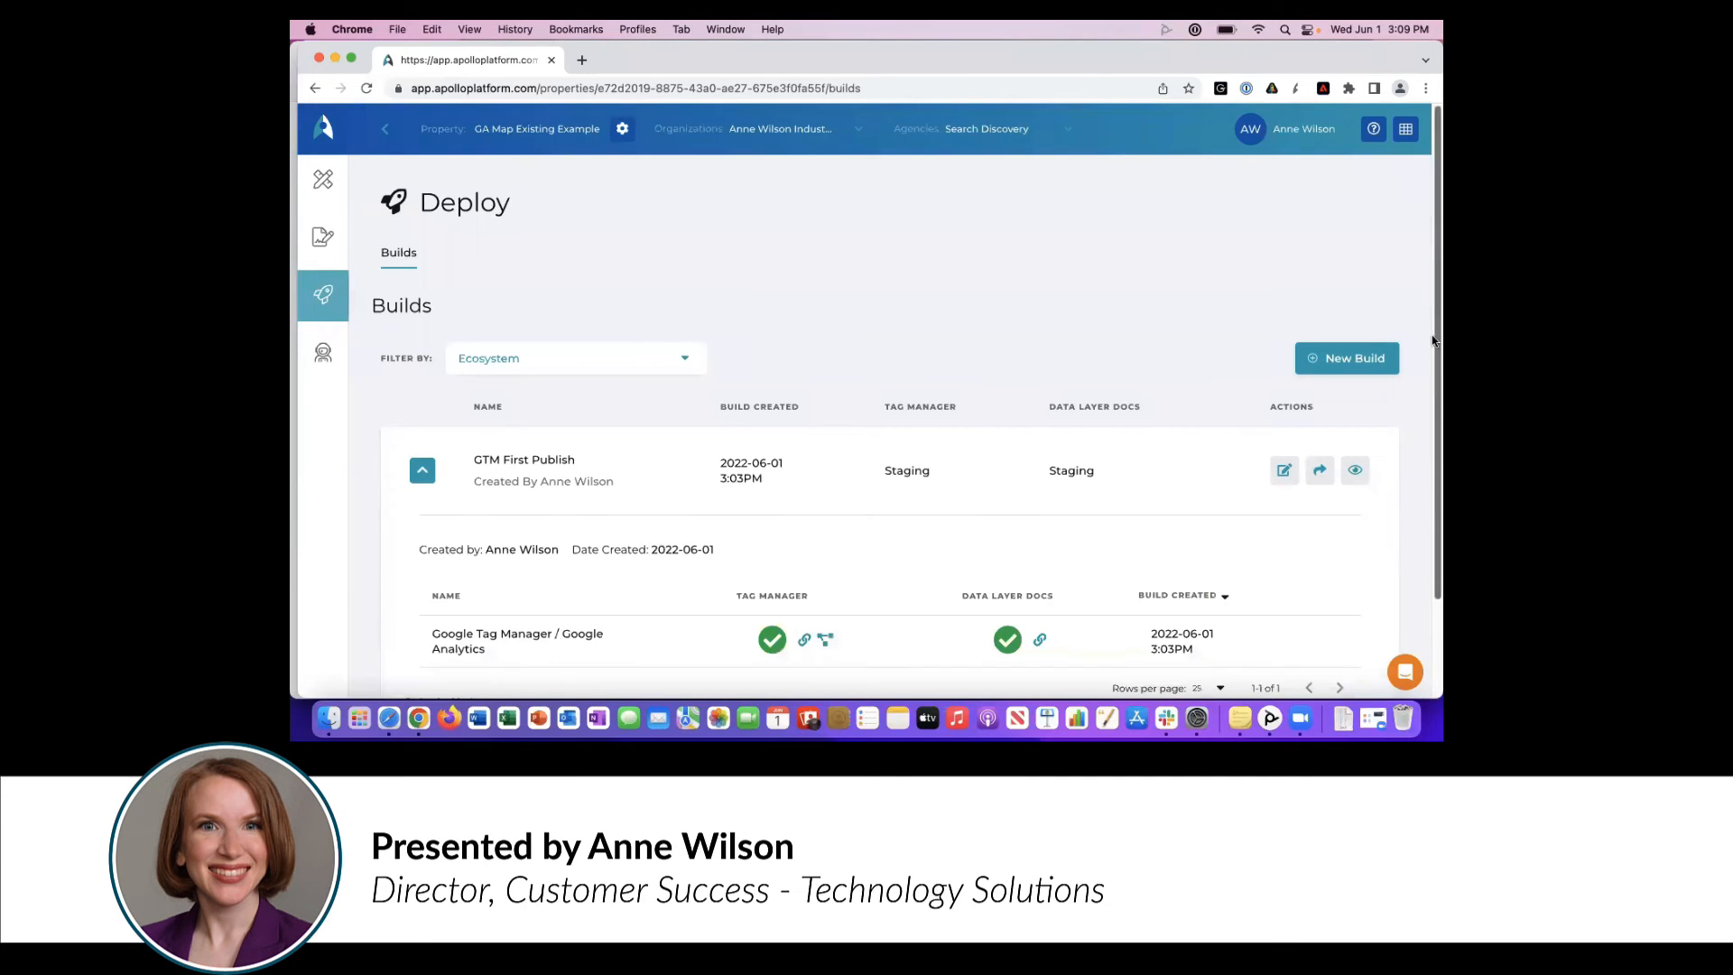
pyautogui.scroll(-3, 1433, 352)
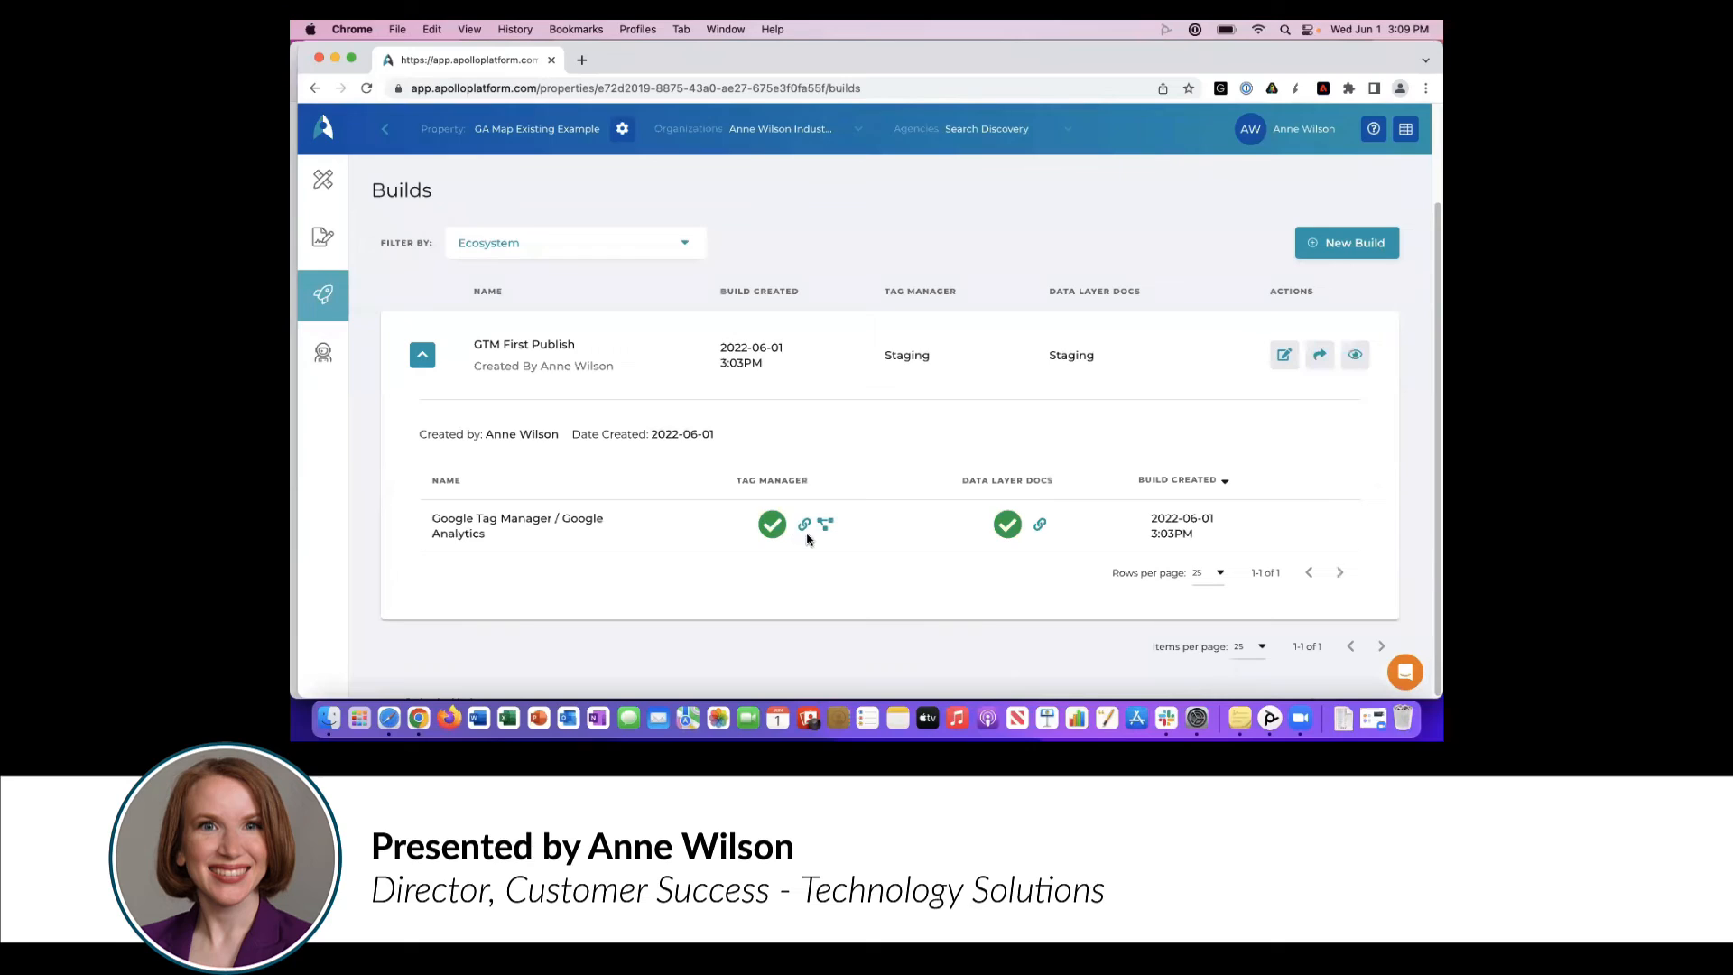
# - Switch to Google Tag Manager in Safari and examine the Page Load Started | [GA]-[Apollo] tag in the version changes
pyautogui.click(389, 717)
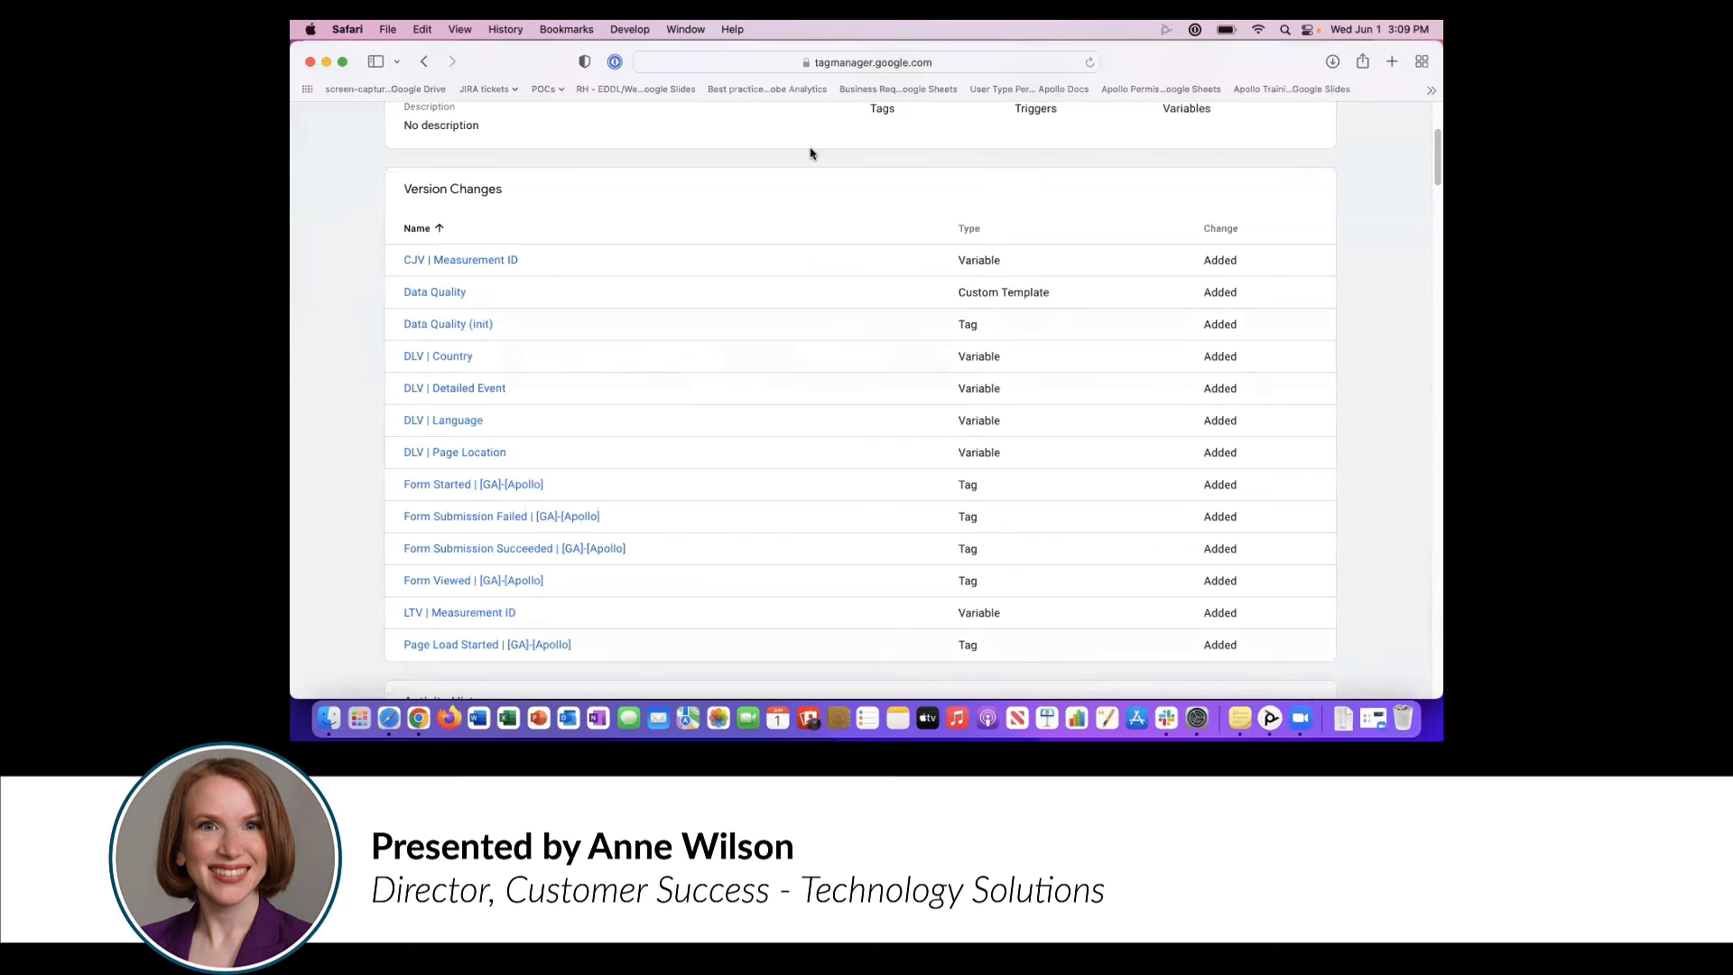
pyautogui.click(529, 646)
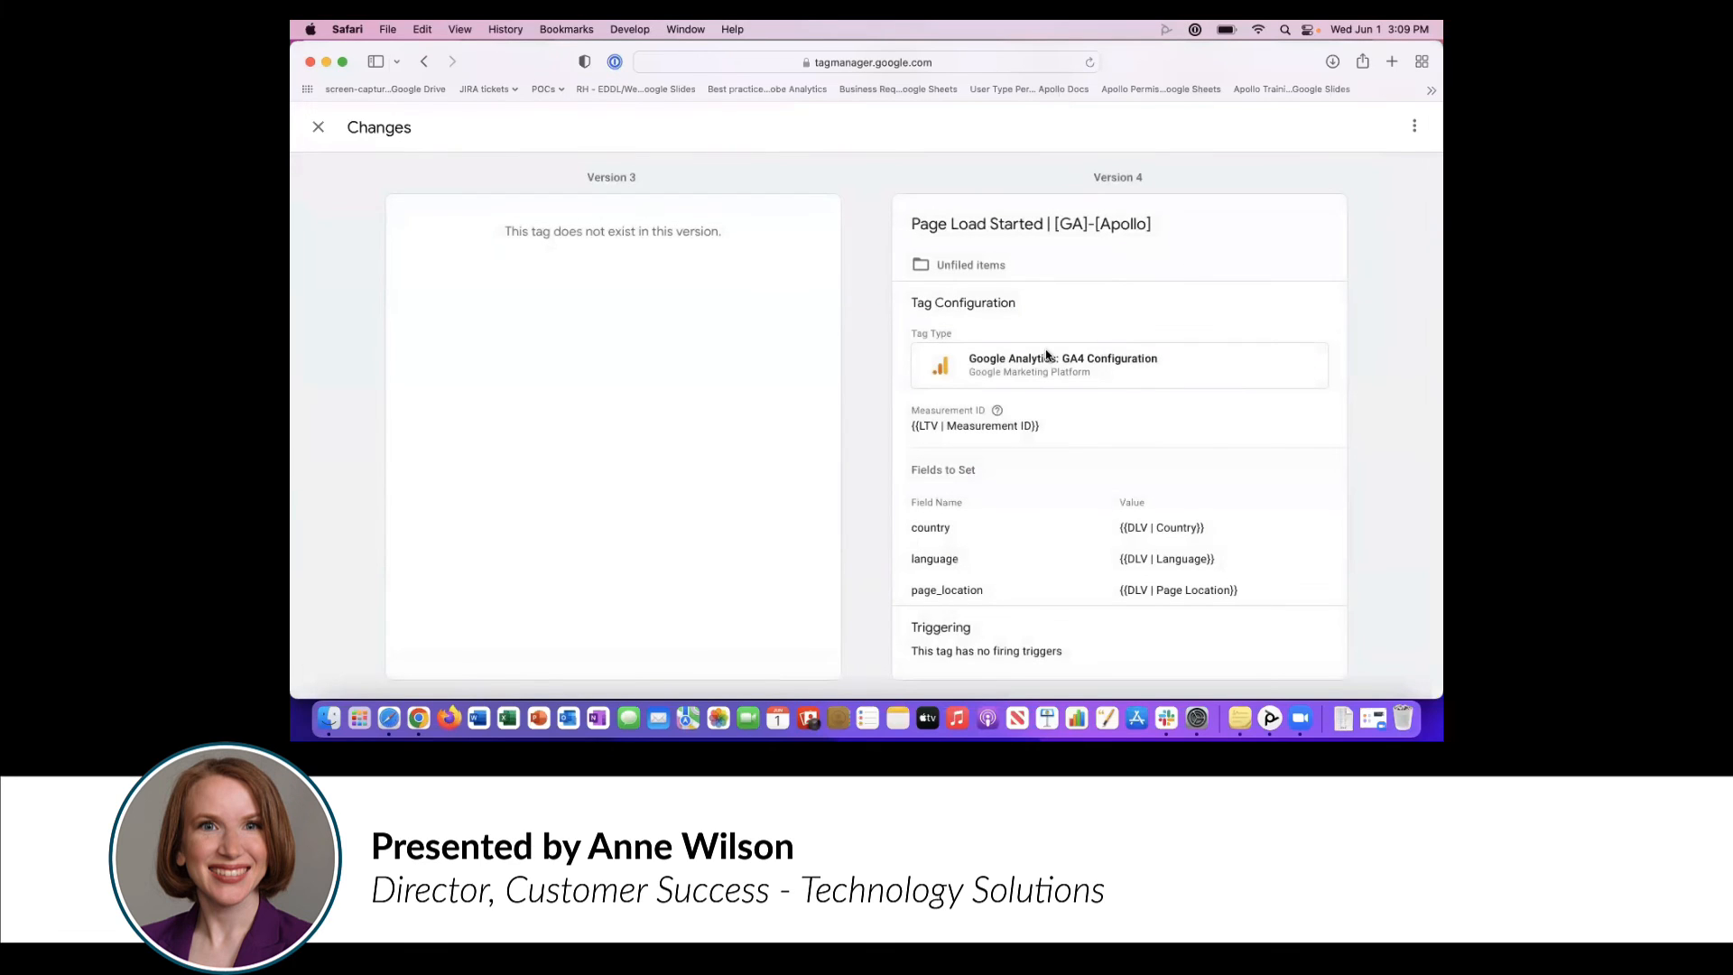
pyautogui.click(317, 127)
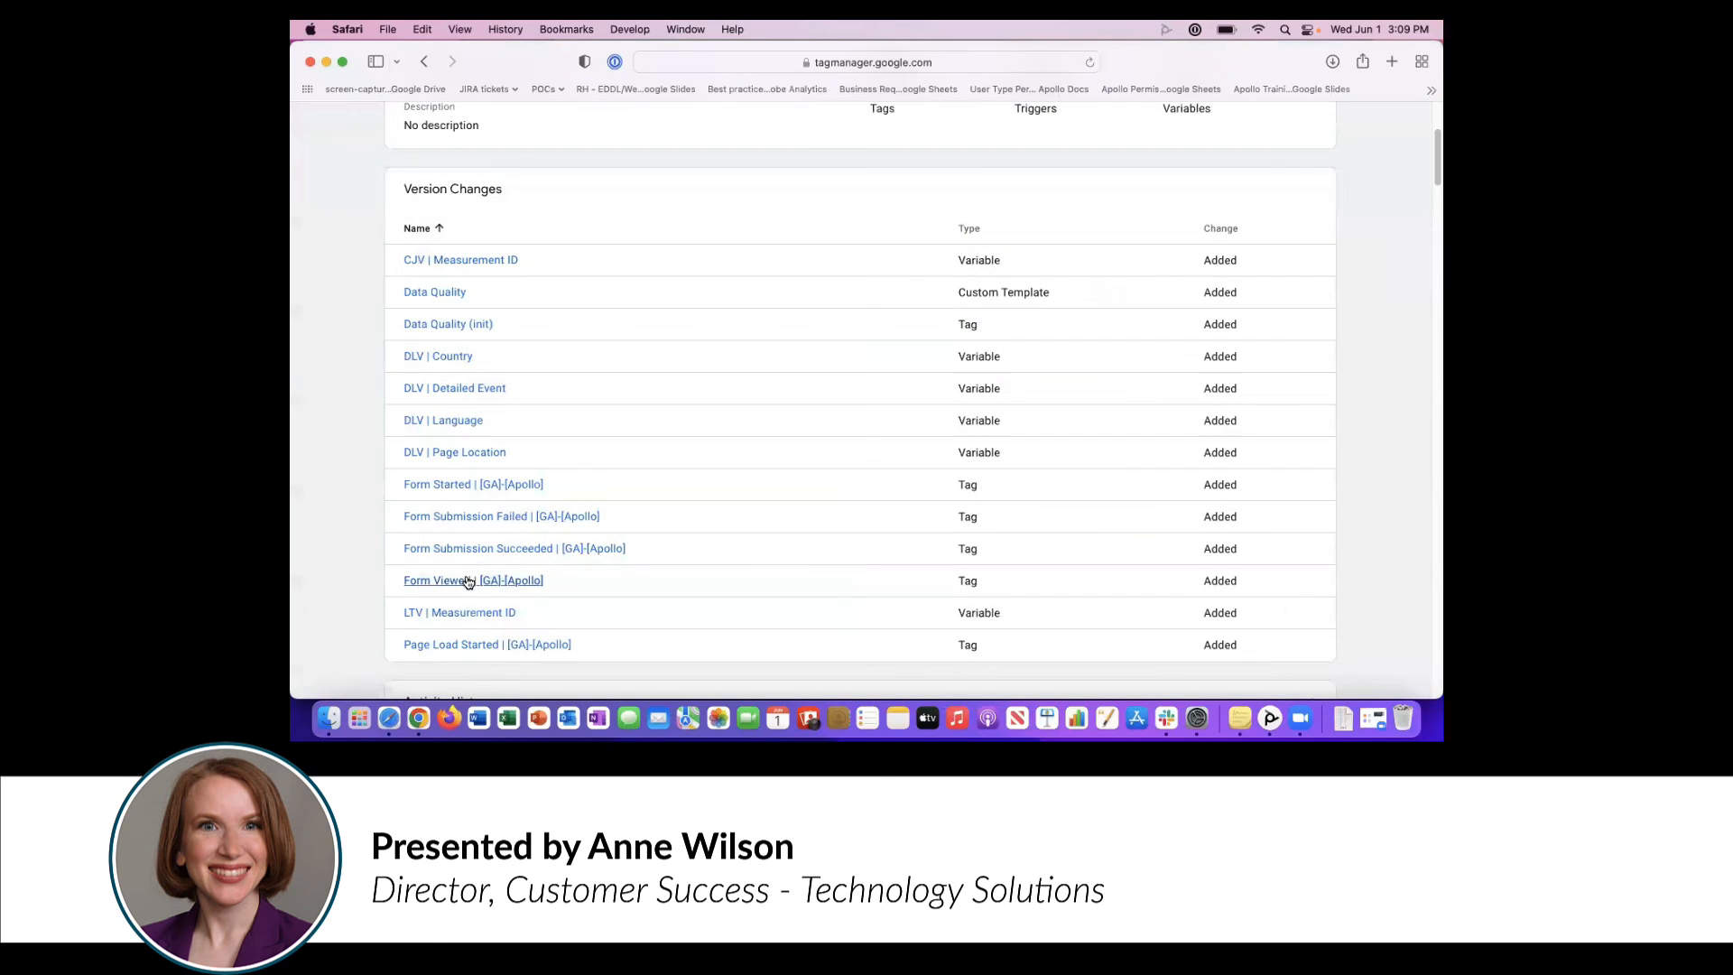
# - Examine the configuration and firing trigger of the Form Started | [GA]-[Apollo] tag, and return to the version changes
pyautogui.click(491, 488)
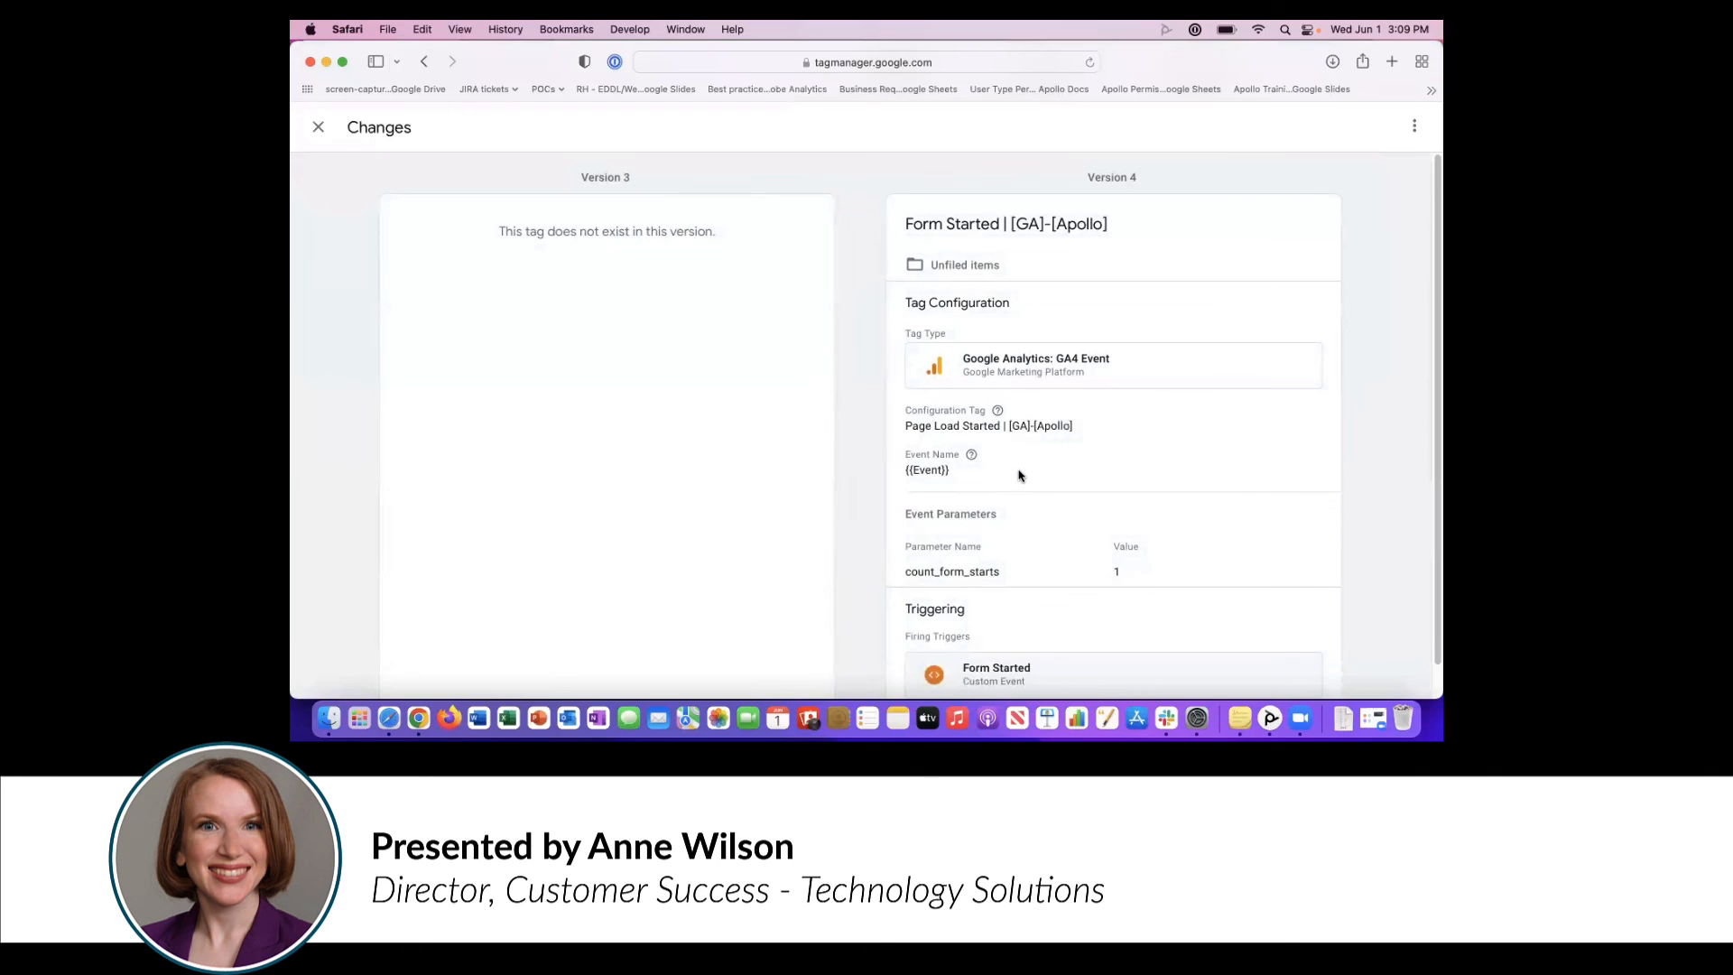
pyautogui.scroll(2, 1431, 460)
pyautogui.click(316, 129)
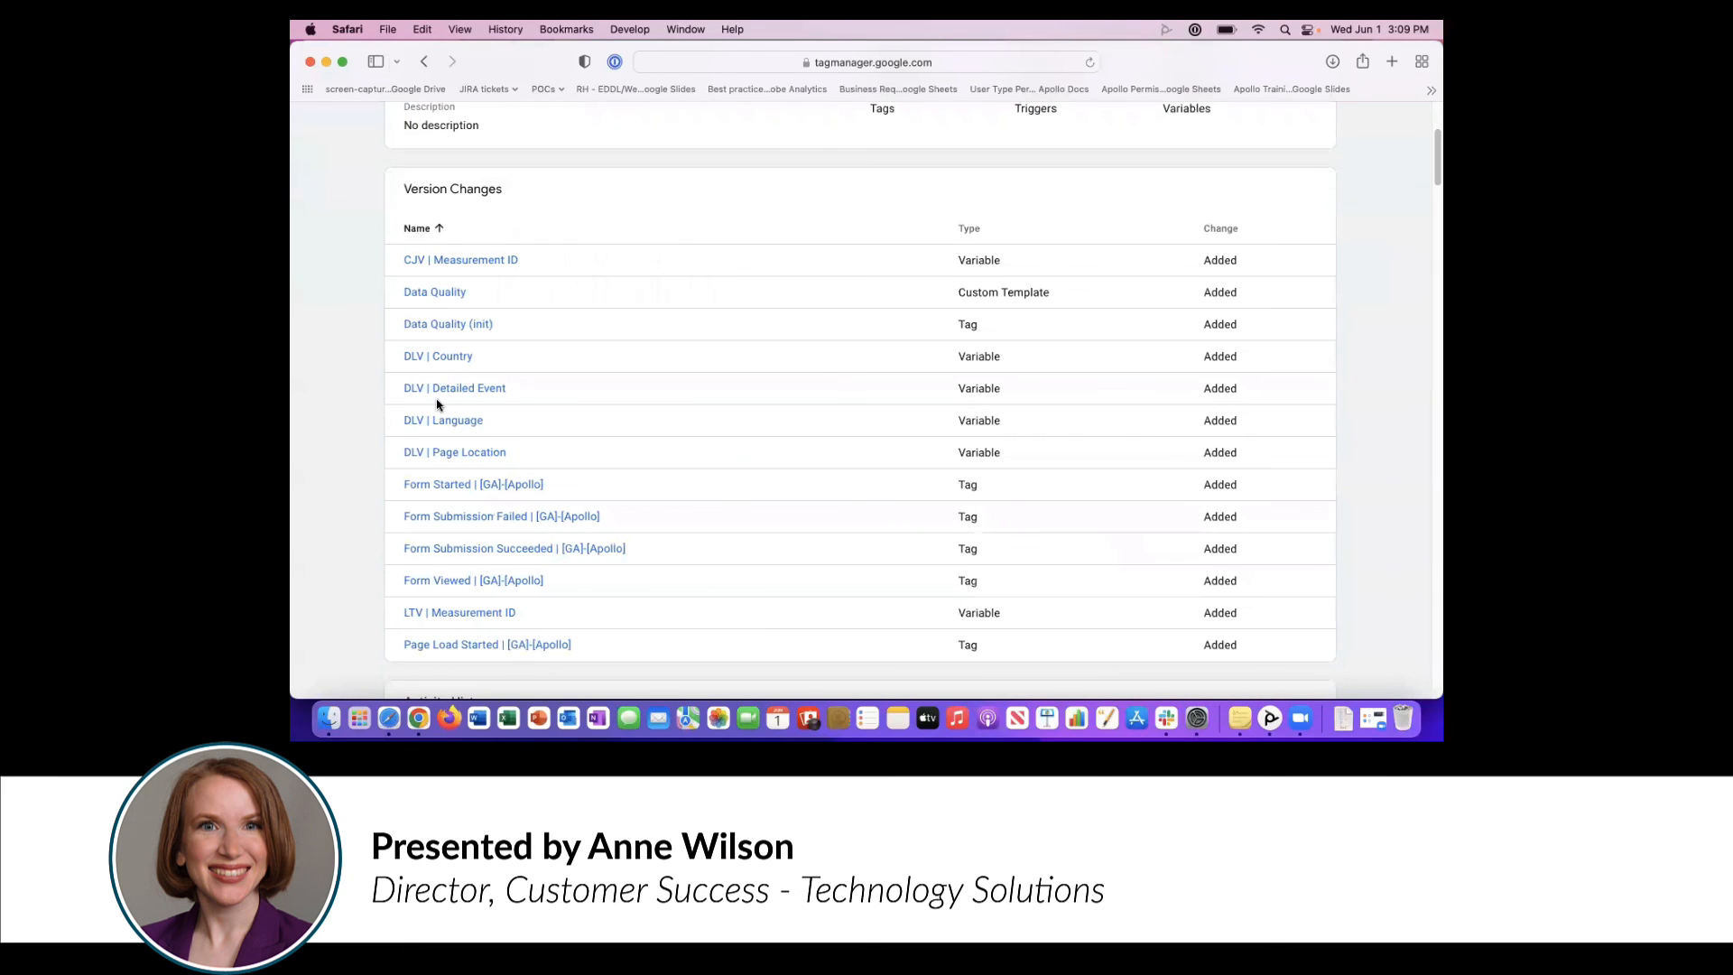